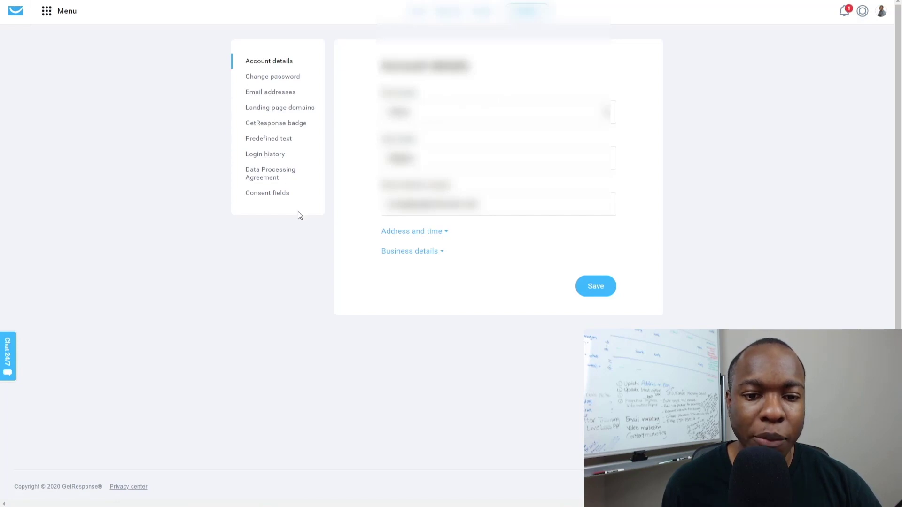
- Expand the address and time and business details sections of the account details and look through their fields
{"action": "left_click", "coordinate": [275, 68]}
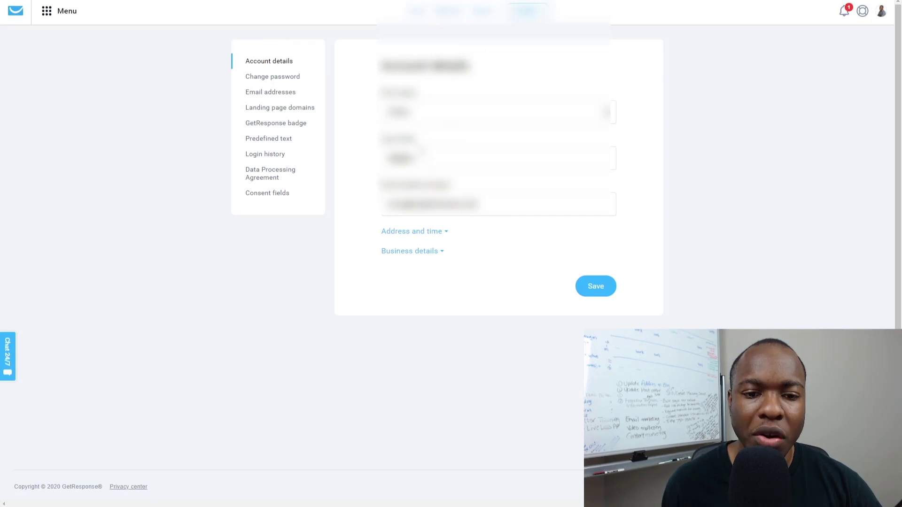
{"action": "scroll", "coordinate": [346, 206], "scroll_direction": "down", "scroll_amount": 1}
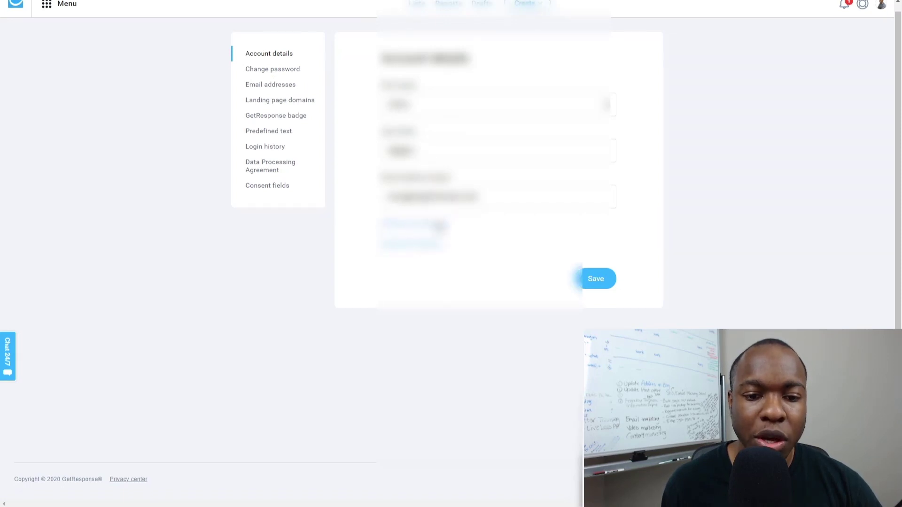
{"action": "left_click", "coordinate": [440, 226]}
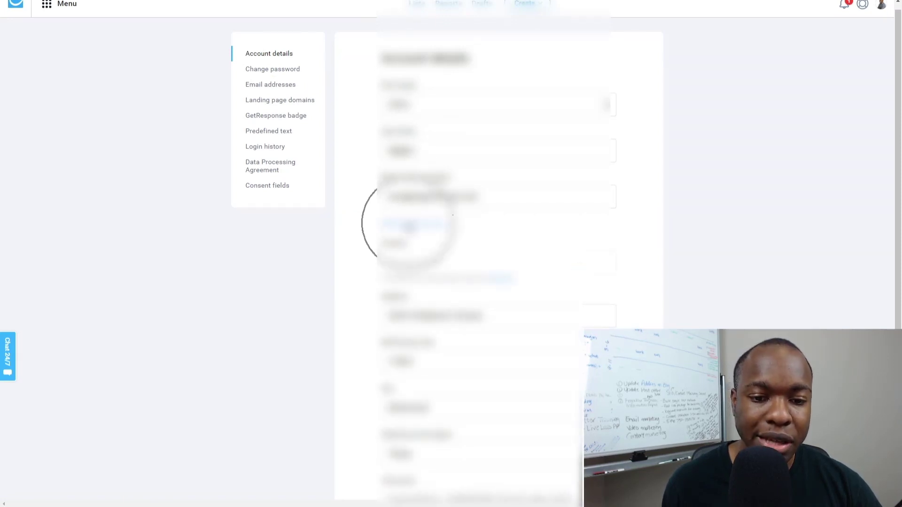
{"action": "scroll", "coordinate": [371, 216], "scroll_direction": "down", "scroll_amount": 3}
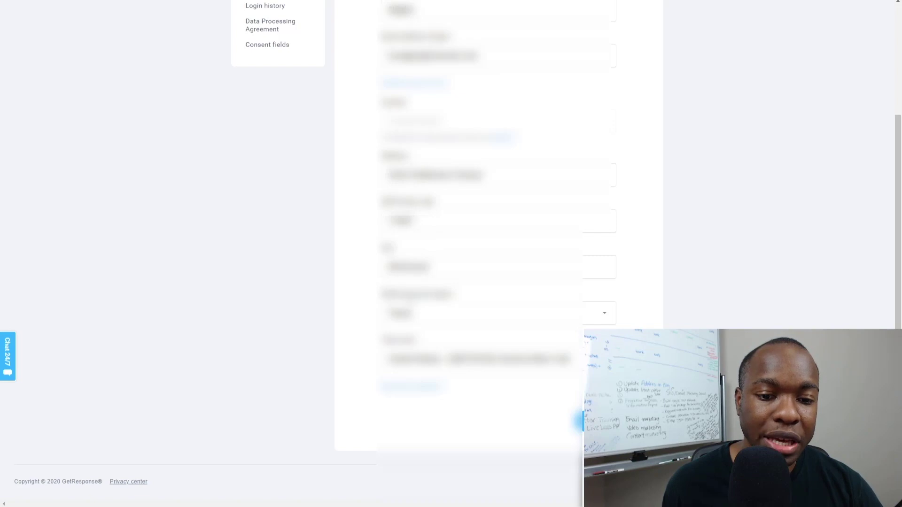
{"action": "scroll", "coordinate": [370, 242], "scroll_direction": "down", "scroll_amount": 1}
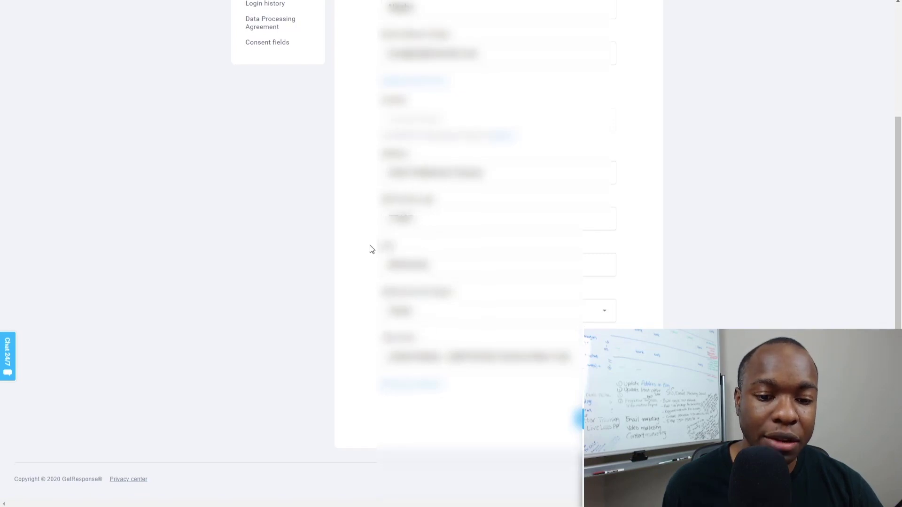
{"action": "left_click", "coordinate": [423, 385]}
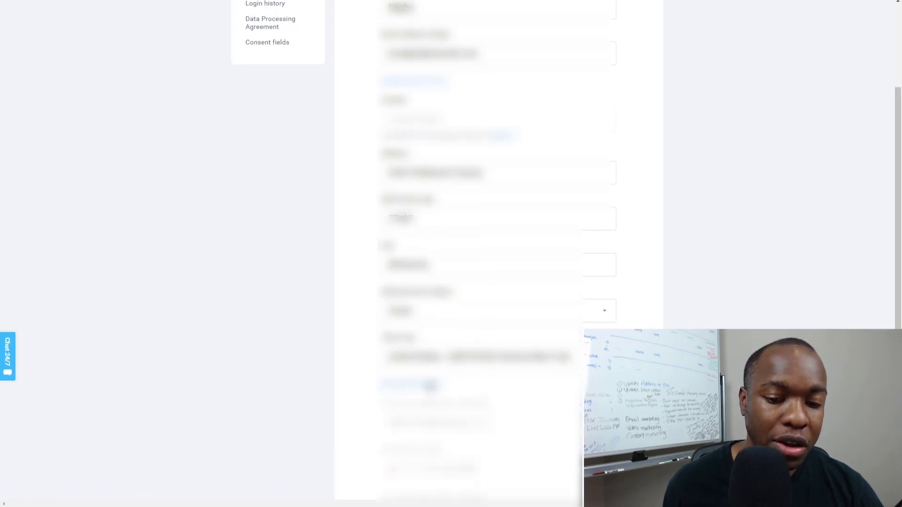
{"action": "scroll", "coordinate": [352, 346], "scroll_direction": "down", "scroll_amount": 1}
{"action": "scroll", "coordinate": [352, 346], "scroll_direction": "down", "scroll_amount": 4}
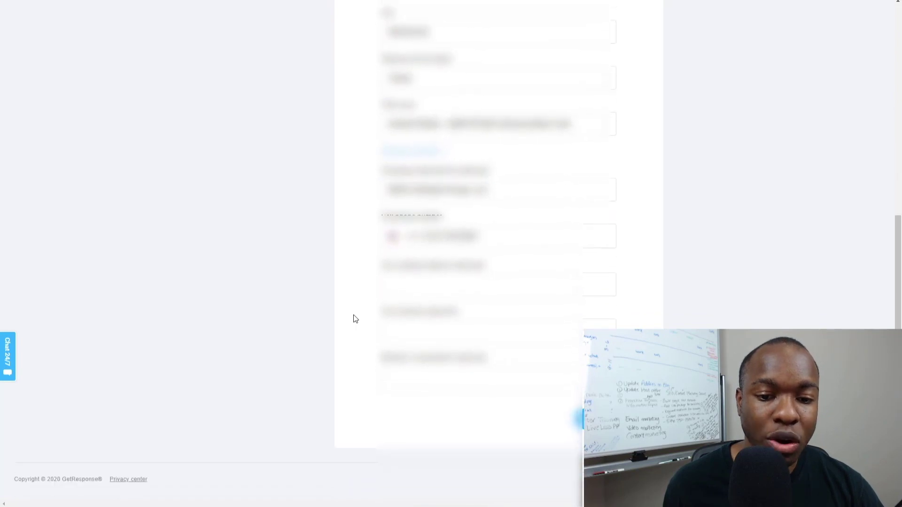
{"action": "scroll", "coordinate": [354, 315], "scroll_direction": "up", "scroll_amount": 1}
{"action": "scroll", "coordinate": [353, 315], "scroll_direction": "down", "scroll_amount": 1}
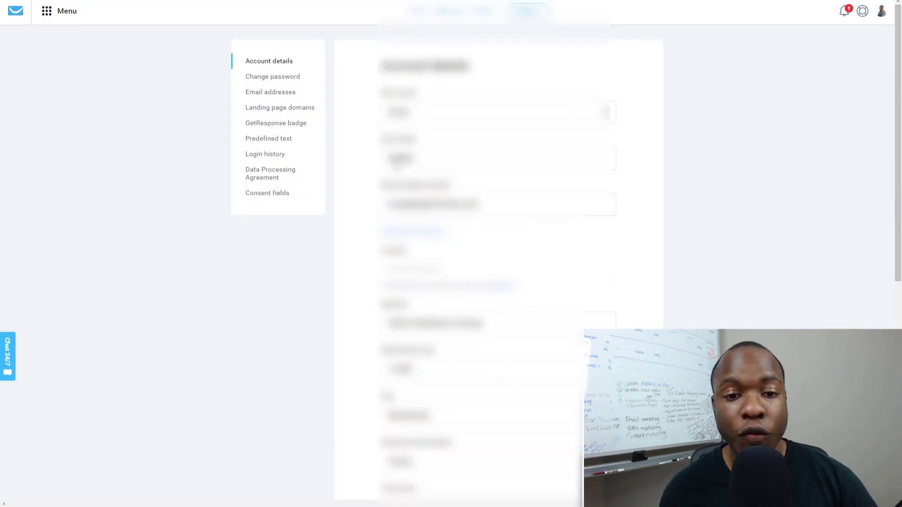
- Review the account details form from the name fields to the business details, and open the email addresses settings
{"action": "scroll", "coordinate": [354, 315], "scroll_direction": "down", "scroll_amount": 3}
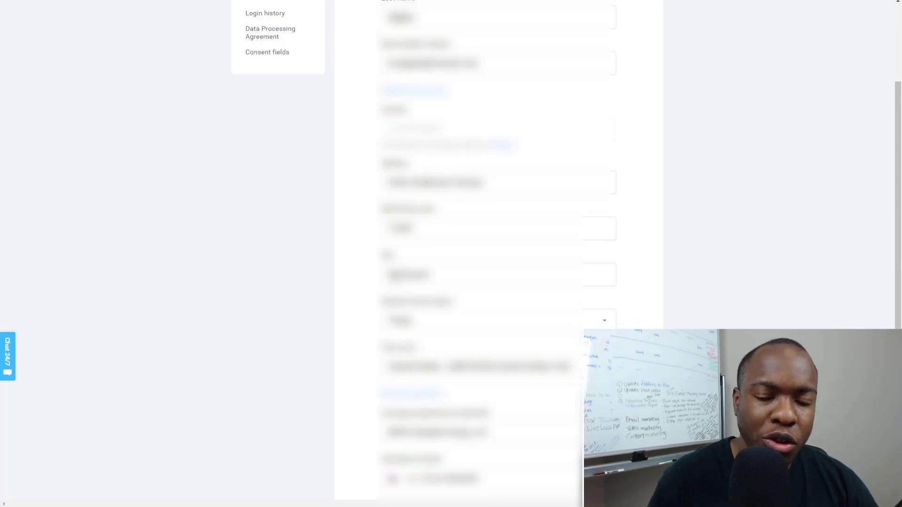
{"action": "key", "text": "ctrl"}
{"action": "key", "text": "ctrl"}
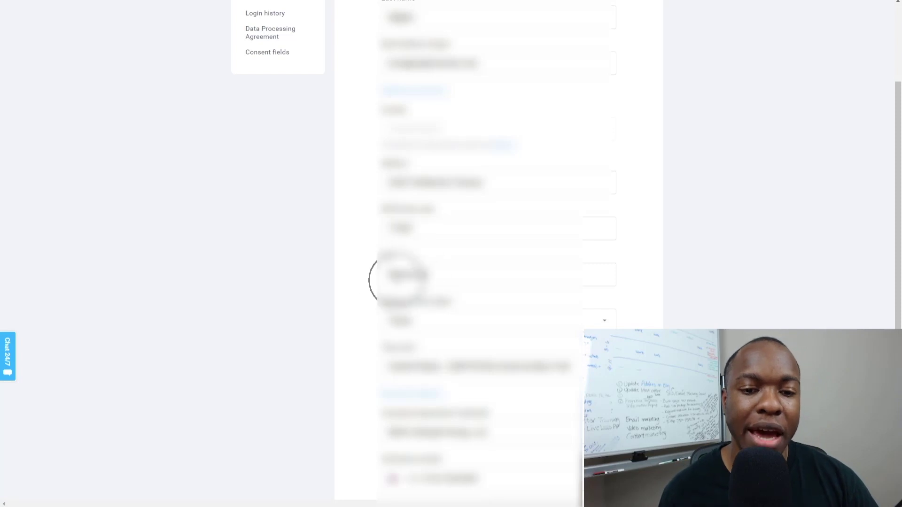
{"action": "scroll", "coordinate": [373, 163], "scroll_direction": "down", "scroll_amount": 3}
{"action": "scroll", "coordinate": [373, 163], "scroll_direction": "up", "scroll_amount": 3}
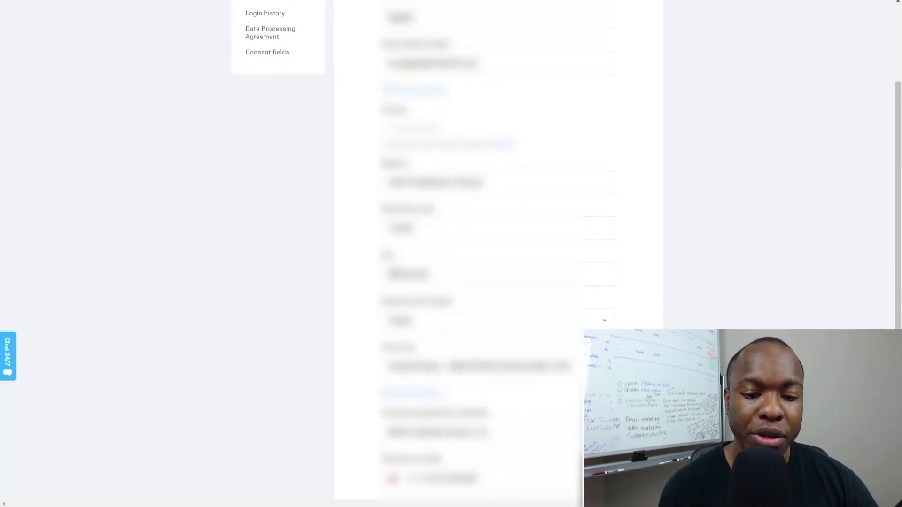
{"action": "scroll", "coordinate": [372, 223], "scroll_direction": "up", "scroll_amount": 3}
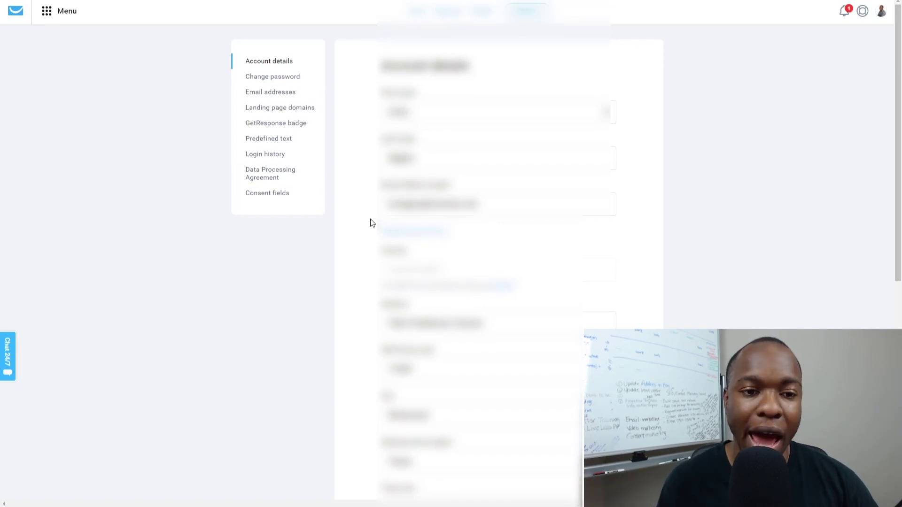
{"action": "key", "text": "ctrl"}
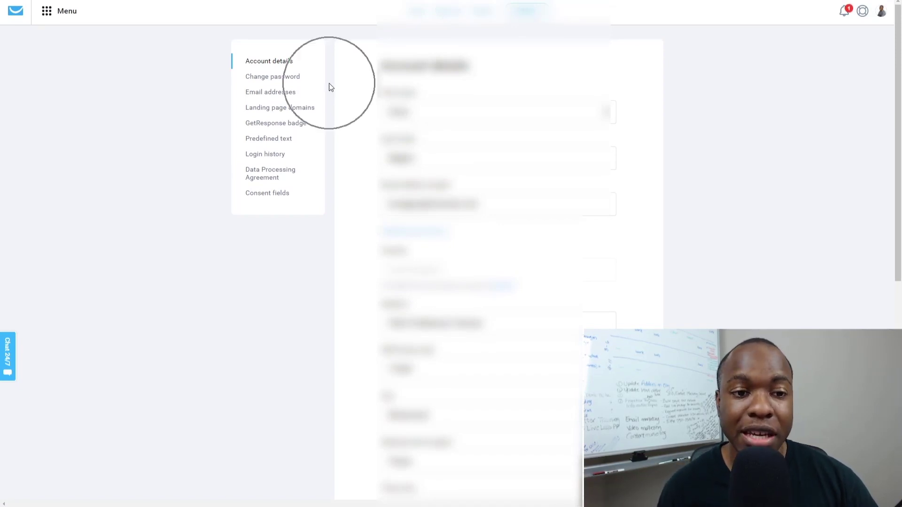
{"action": "left_click", "coordinate": [270, 94]}
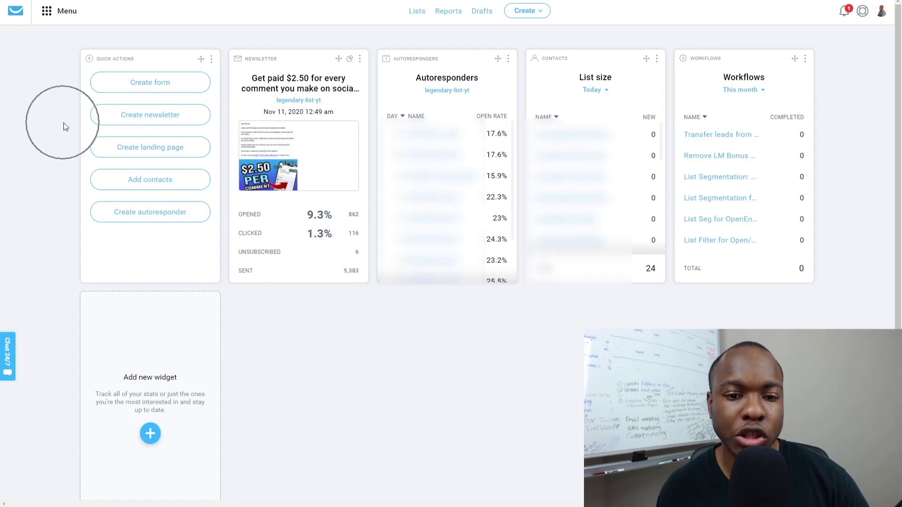
- Show the main menu's communication and growth tools, and enlarge the page zoom by four levels
{"action": "left_click", "coordinate": [46, 16]}
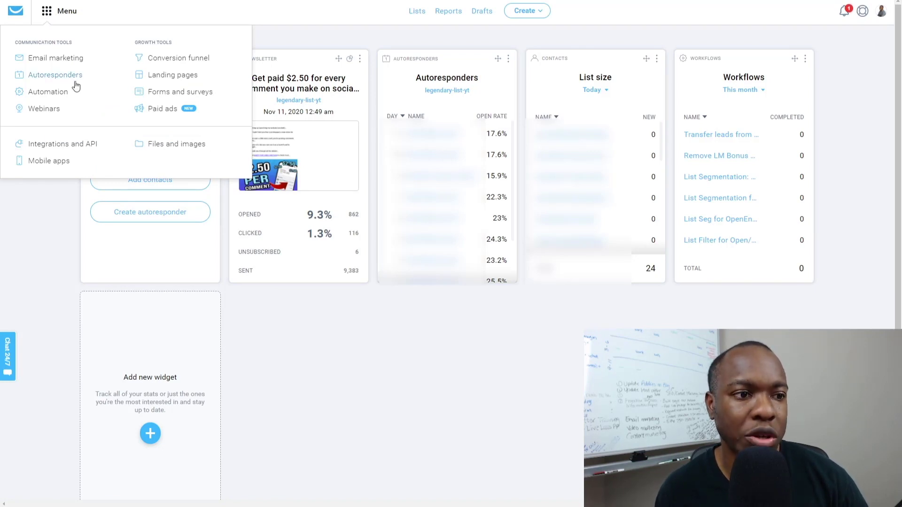
{"action": "key", "text": "ctrl+plus"}
{"action": "key", "text": "ctrl+plus"}
{"action": "key", "text": "ctrl+plus"}
{"action": "key", "text": "ctrl+plus"}
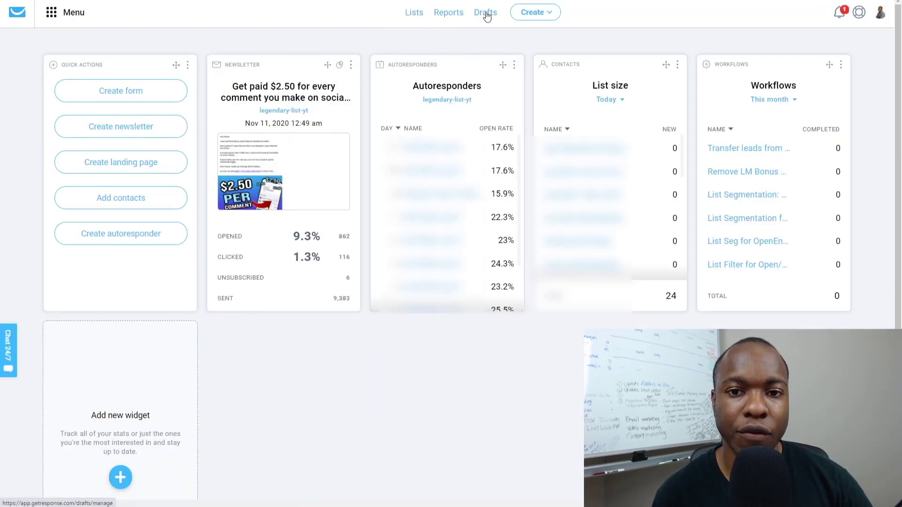
- View the available creation options, including newsletter, autoresponder, landing page, form and funnel, and close them
{"action": "left_click", "coordinate": [548, 16]}
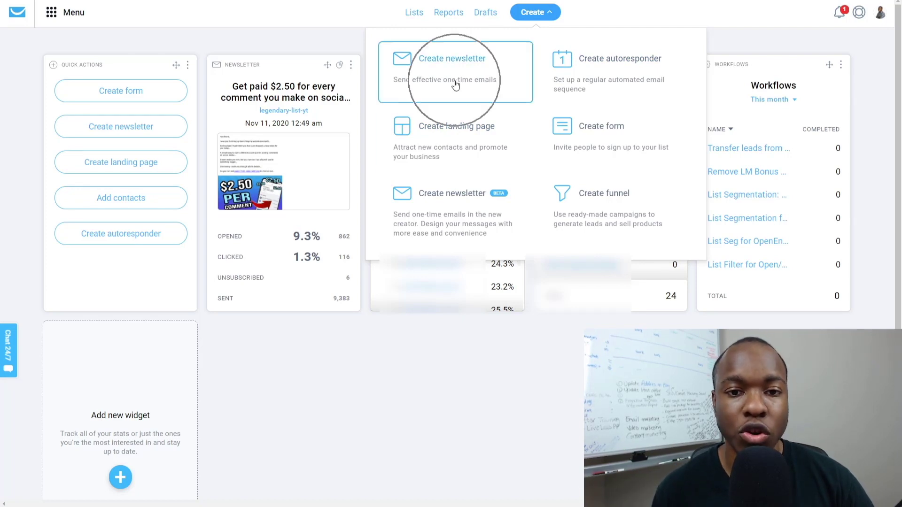
{"action": "left_click", "coordinate": [446, 70]}
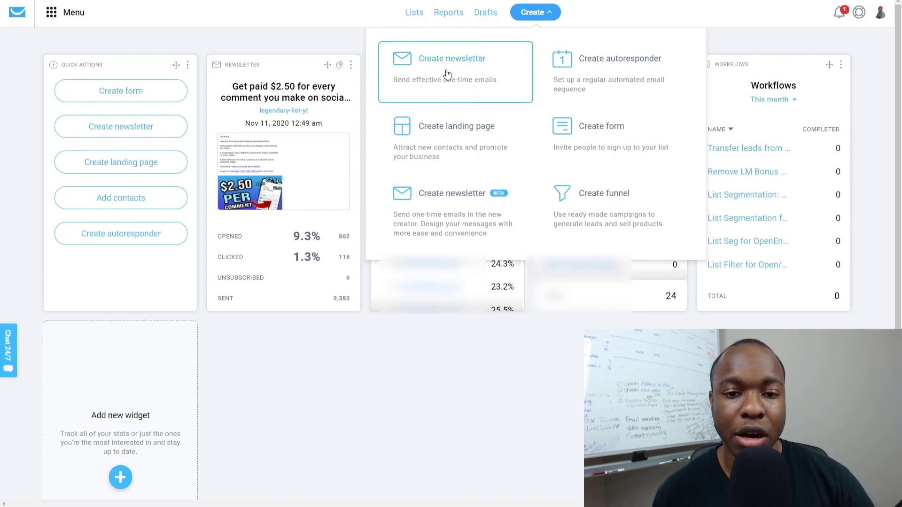
{"action": "left_click", "coordinate": [447, 137]}
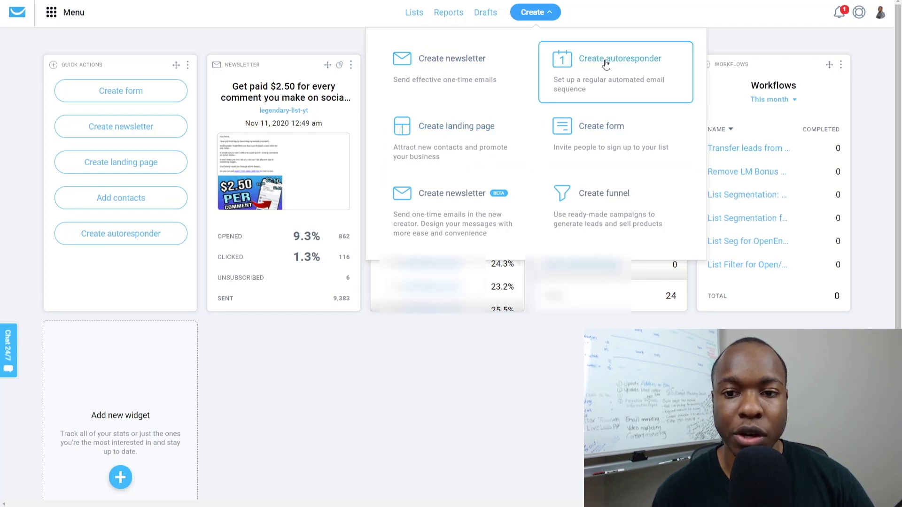
{"action": "left_click", "coordinate": [324, 38]}
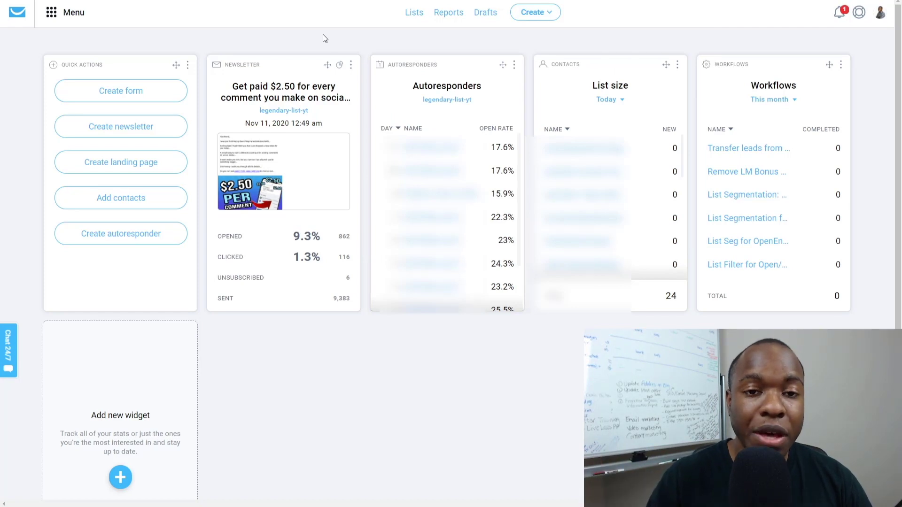
{"action": "left_click", "coordinate": [323, 35]}
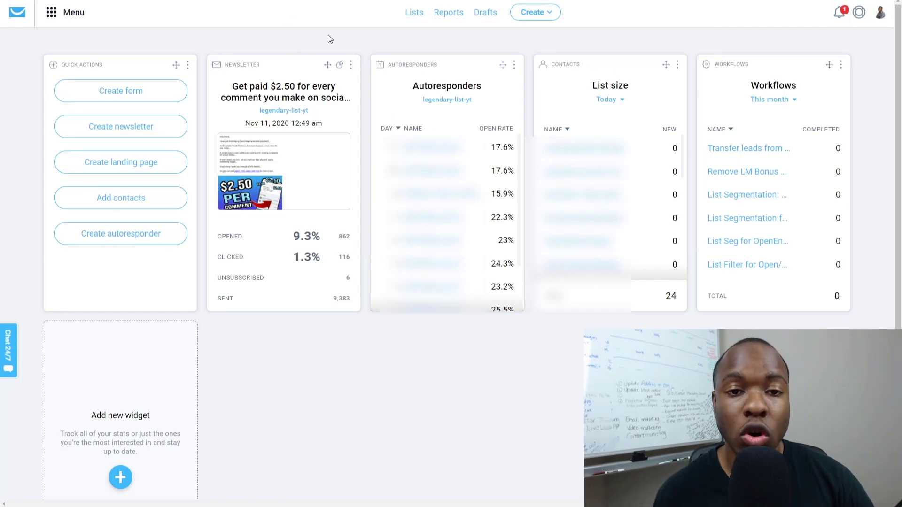
- Create a new contact list named youtube_test_list from the lists overview
{"action": "left_click", "coordinate": [414, 13]}
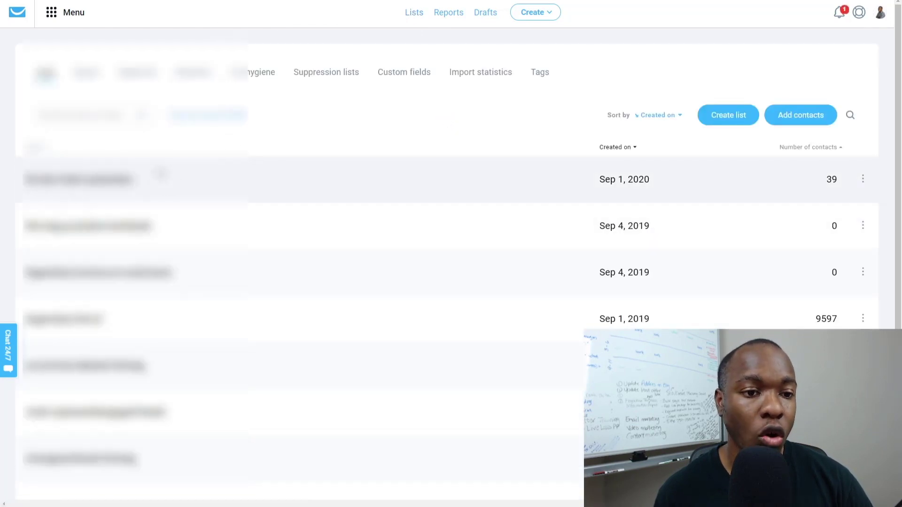
{"action": "scroll", "coordinate": [169, 225], "scroll_direction": "down", "scroll_amount": 3}
{"action": "scroll", "coordinate": [145, 232], "scroll_direction": "up", "scroll_amount": 3}
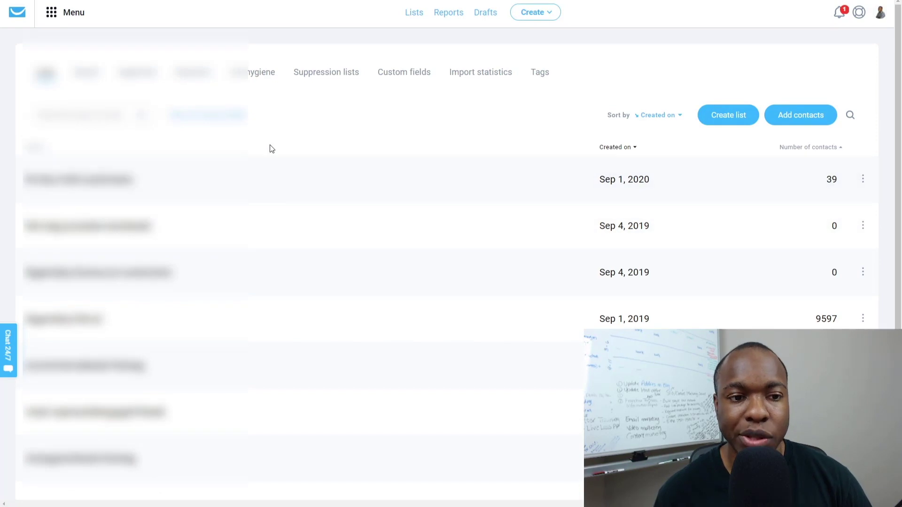
{"action": "left_click", "coordinate": [724, 118]}
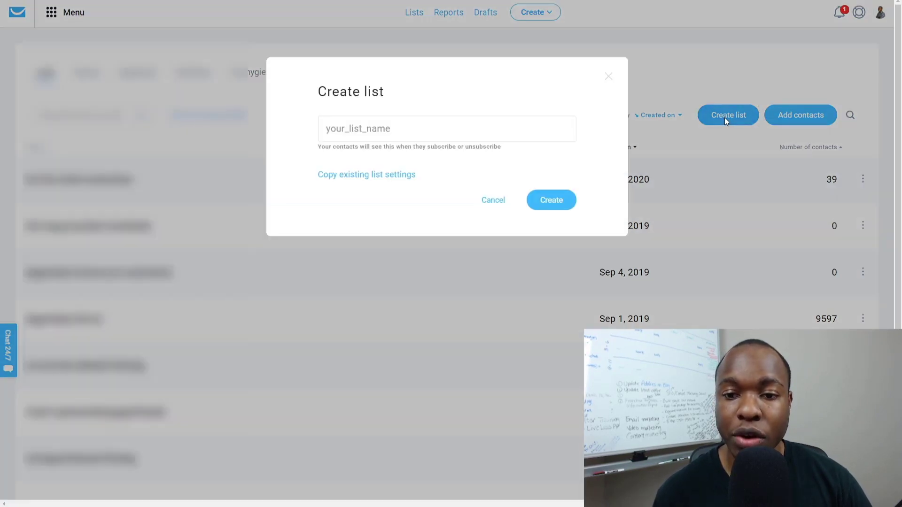
{"action": "left_click", "coordinate": [380, 131]}
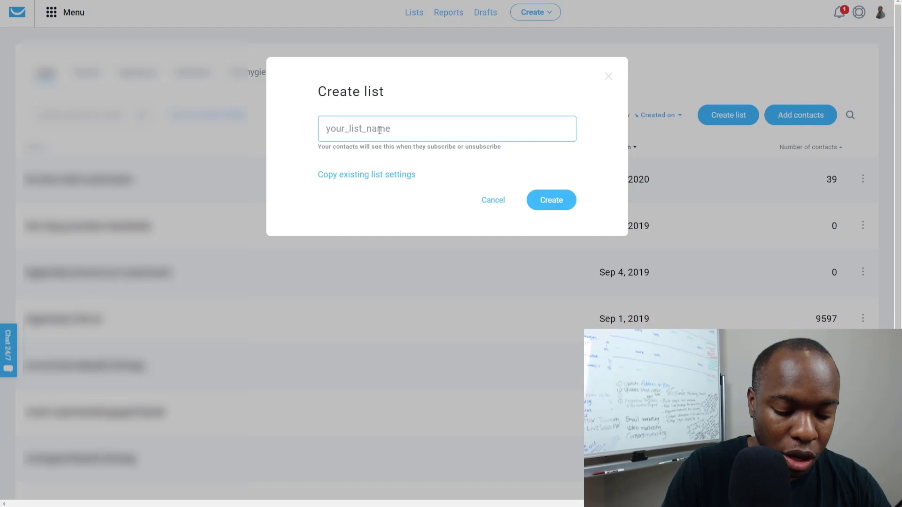
{"action": "type", "text": "youtub"}
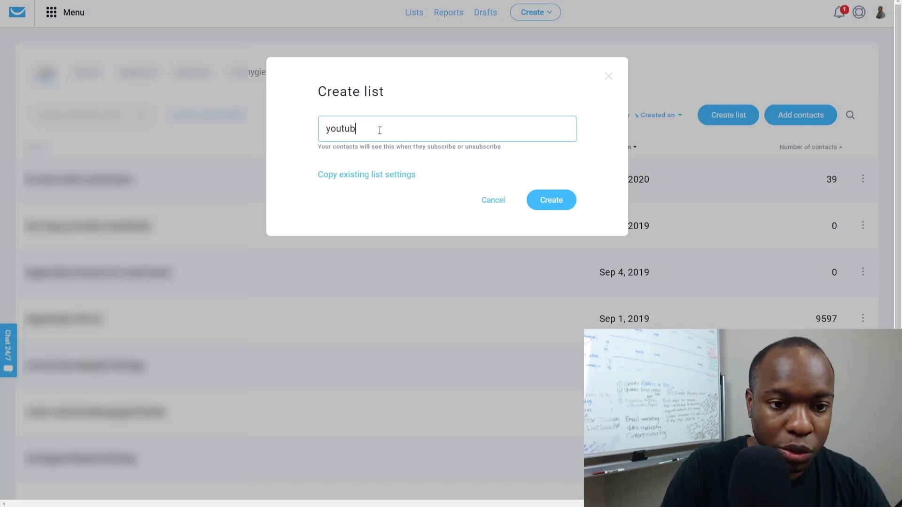
{"action": "type", "text": "e_test_list"}
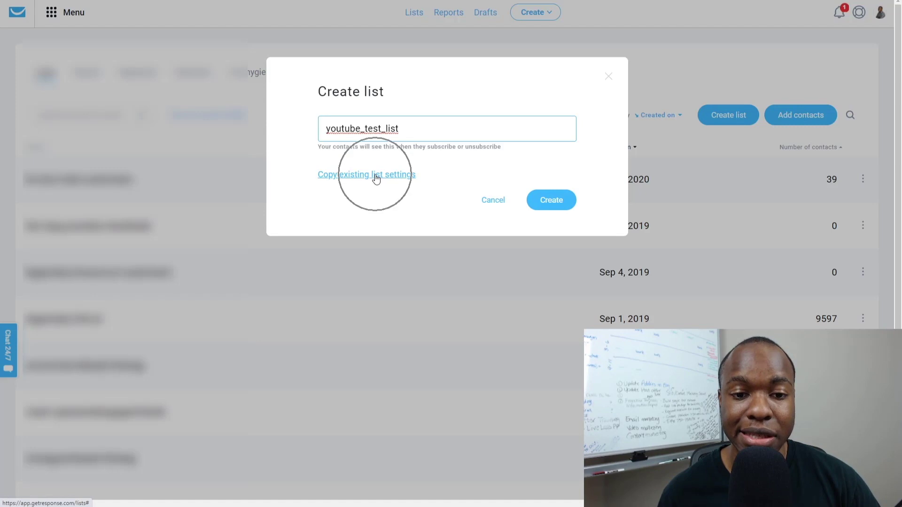
{"action": "left_click", "coordinate": [376, 175]}
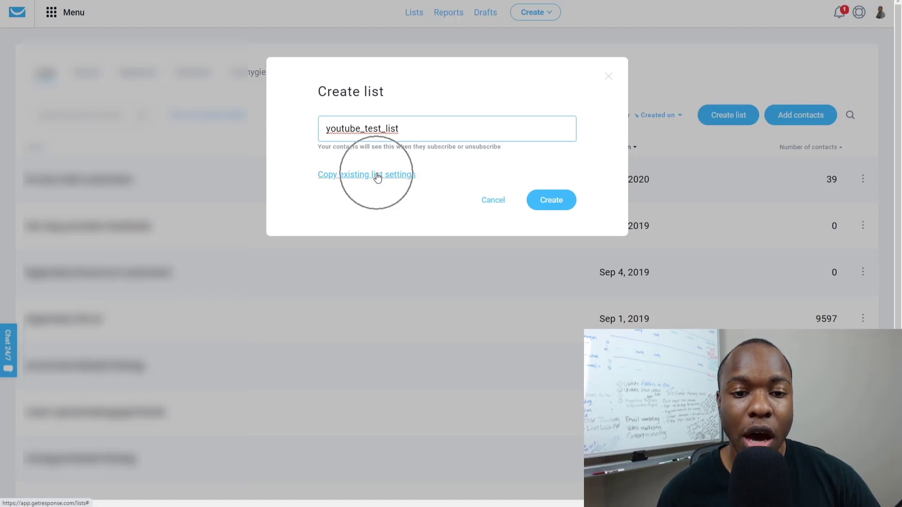
{"action": "left_click", "coordinate": [553, 203]}
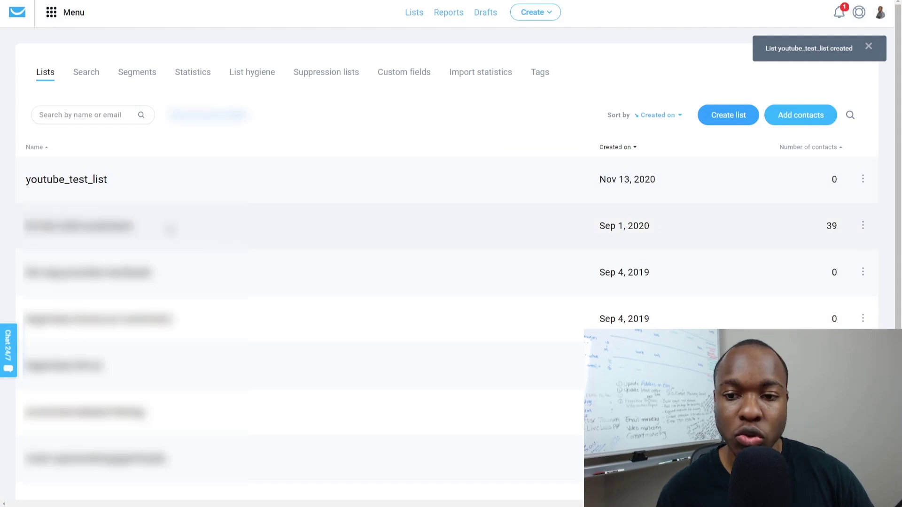
- Open the settings of the youtube_test_list list
{"action": "left_click", "coordinate": [71, 182]}
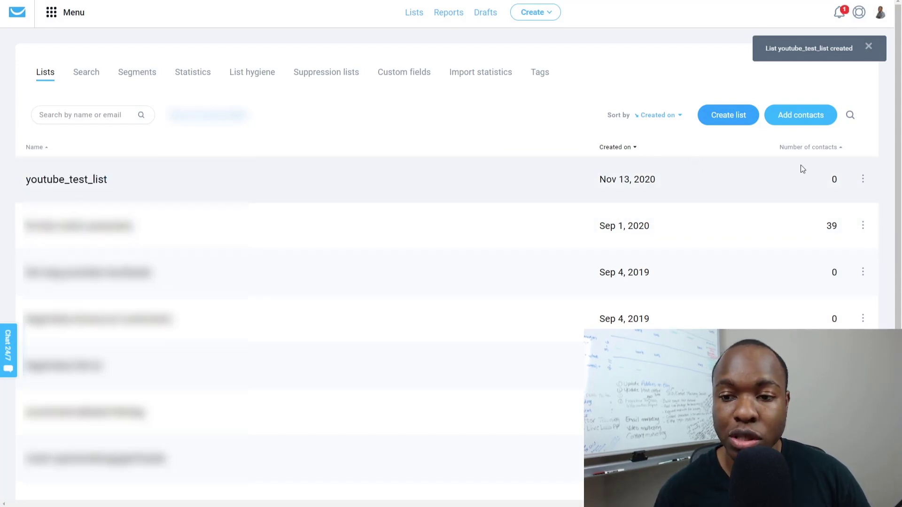
{"action": "left_click", "coordinate": [863, 181]}
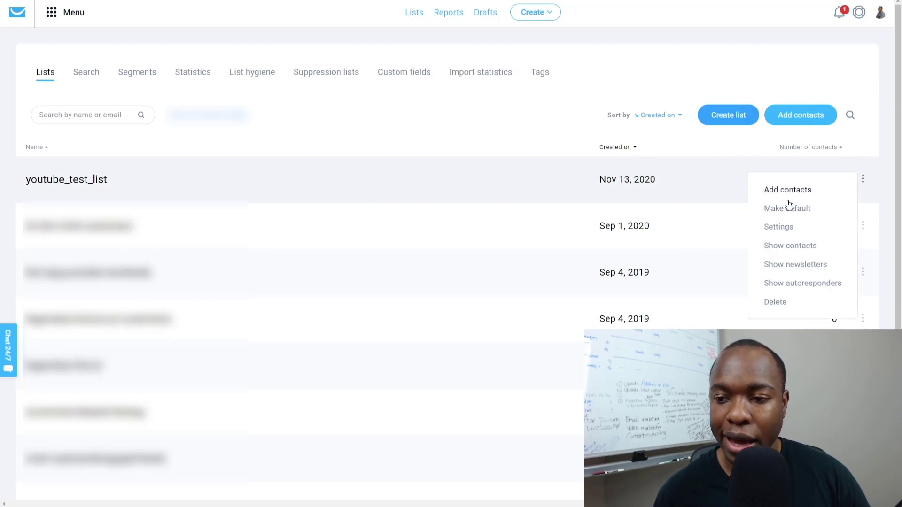
{"action": "left_click", "coordinate": [780, 227]}
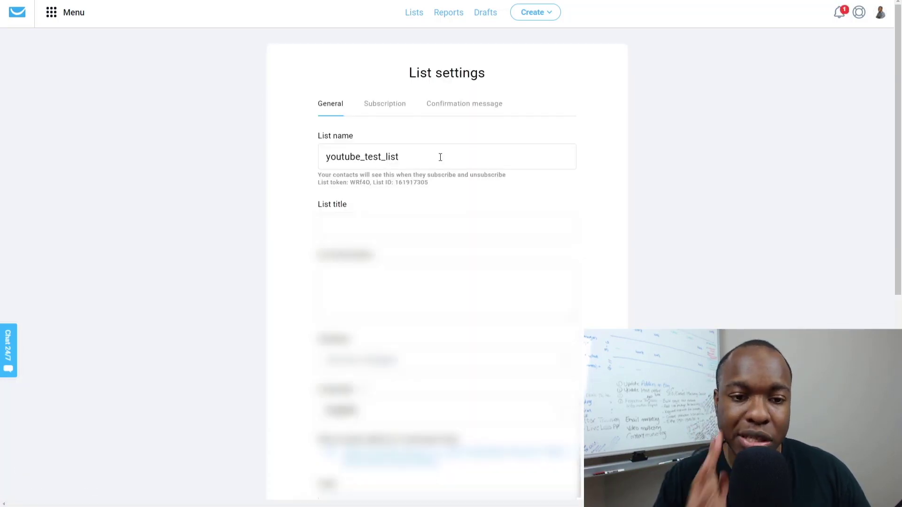
- Examine the general list settings, including the list name, title, description, category and language
{"action": "scroll", "coordinate": [277, 189], "scroll_direction": "up", "scroll_amount": 1}
{"action": "scroll", "coordinate": [257, 167], "scroll_direction": "down", "scroll_amount": 1}
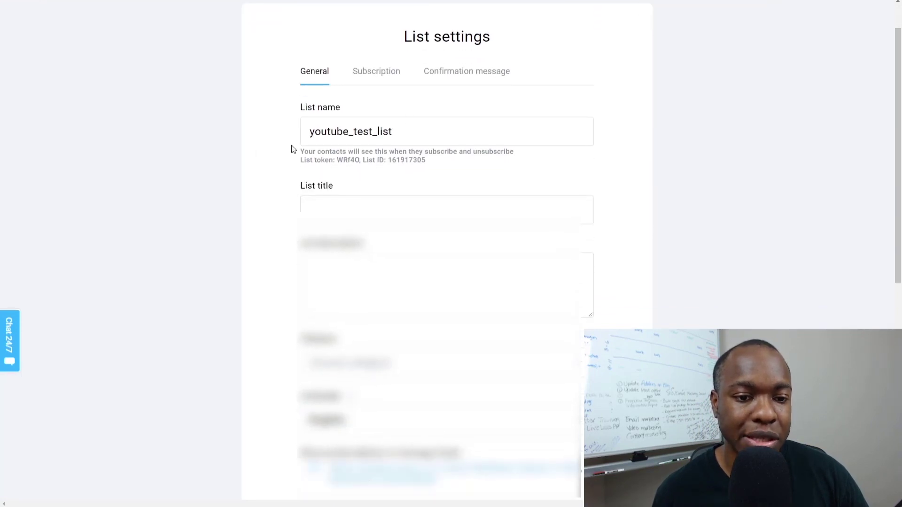
{"action": "scroll", "coordinate": [292, 149], "scroll_direction": "down", "scroll_amount": 3}
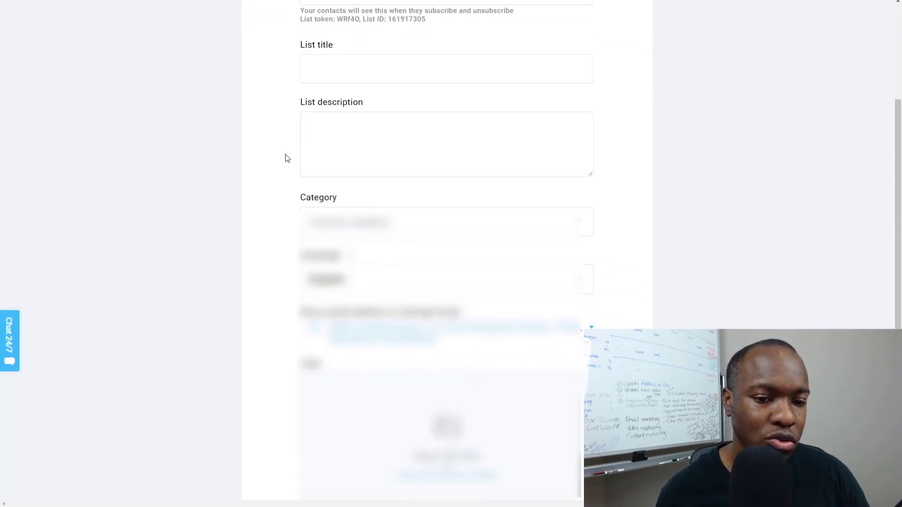
{"action": "scroll", "coordinate": [256, 165], "scroll_direction": "down", "scroll_amount": 2}
{"action": "left_click", "coordinate": [390, 128]}
{"action": "left_click", "coordinate": [227, 131]}
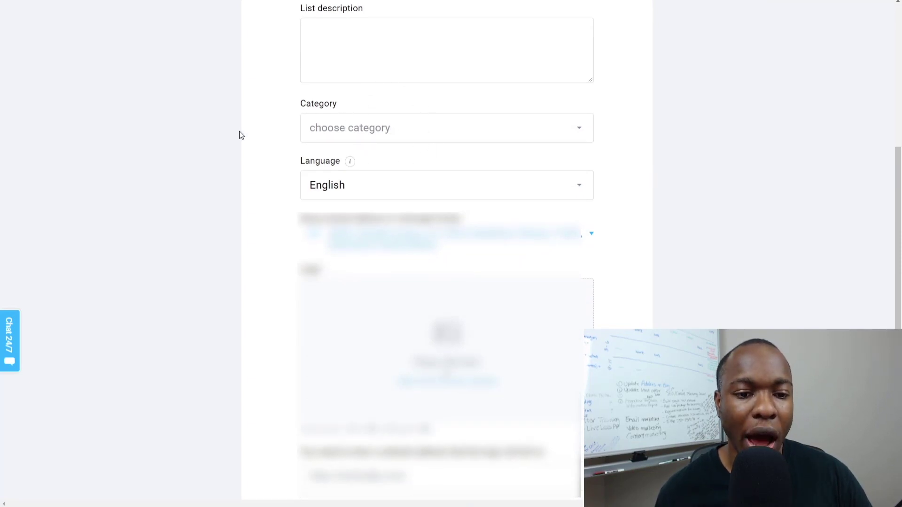
- Examine the remaining general list settings, expanding the postal address details and checking the logo upload and website link fields
{"action": "scroll", "coordinate": [278, 157], "scroll_direction": "down", "scroll_amount": 1}
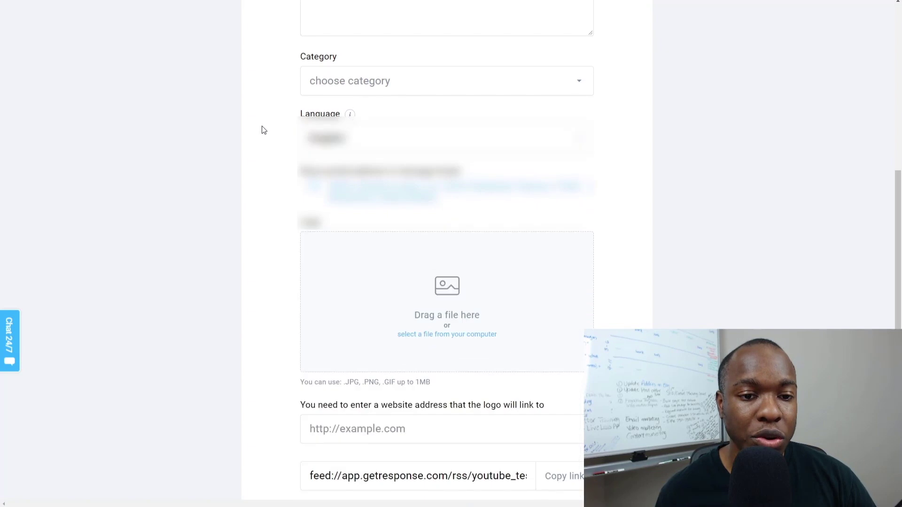
{"action": "scroll", "coordinate": [262, 129], "scroll_direction": "down", "scroll_amount": 1}
{"action": "left_click", "coordinate": [359, 149]}
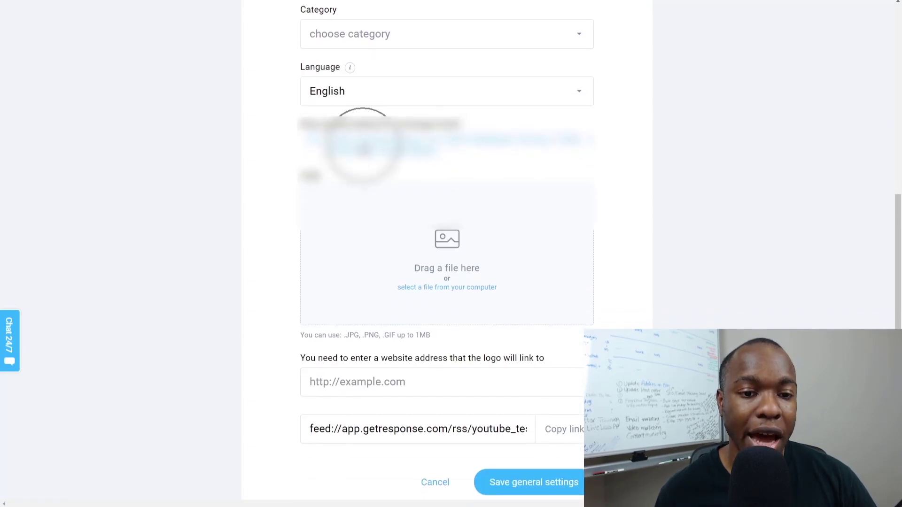
{"action": "left_click", "coordinate": [593, 143]}
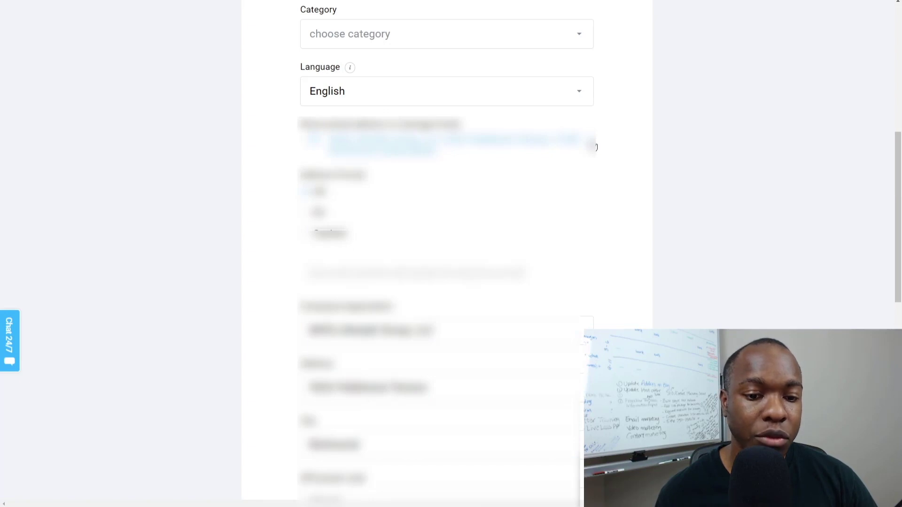
{"action": "scroll", "coordinate": [459, 175], "scroll_direction": "down", "scroll_amount": 1}
{"action": "scroll", "coordinate": [459, 175], "scroll_direction": "up", "scroll_amount": 2}
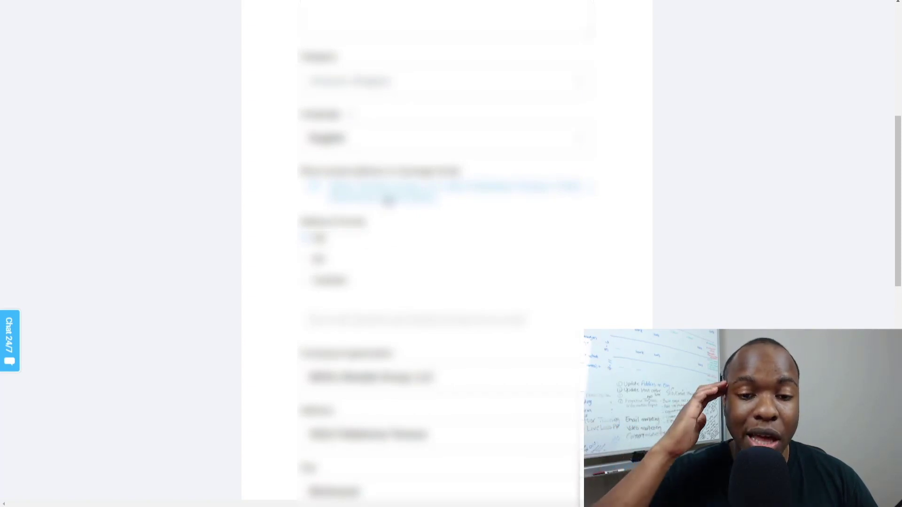
{"action": "scroll", "coordinate": [363, 197], "scroll_direction": "down", "scroll_amount": 2}
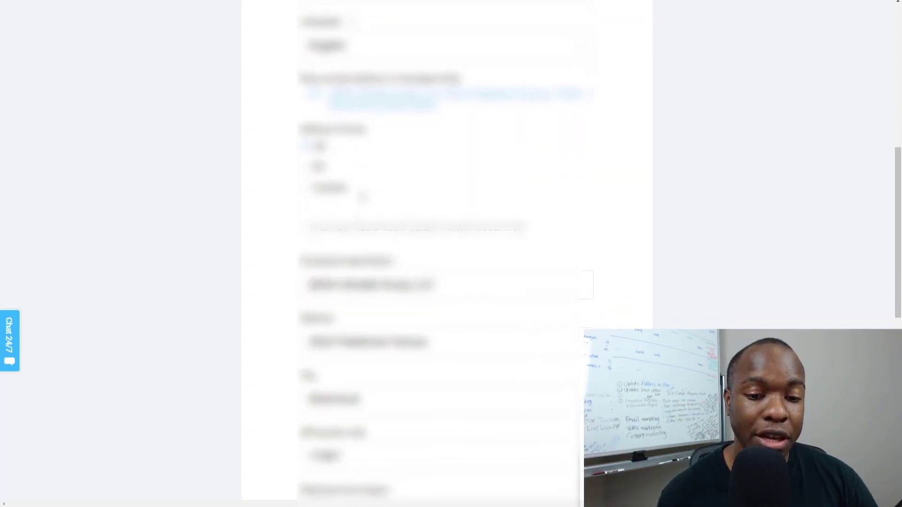
{"action": "scroll", "coordinate": [360, 132], "scroll_direction": "down", "scroll_amount": 3}
{"action": "key", "text": "ctrl"}
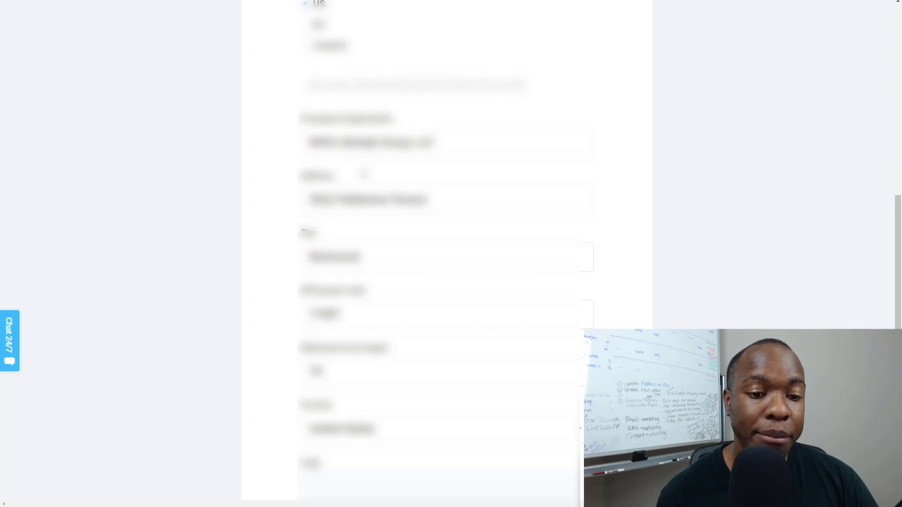
{"action": "scroll", "coordinate": [277, 250], "scroll_direction": "down", "scroll_amount": 3}
{"action": "scroll", "coordinate": [277, 249], "scroll_direction": "up", "scroll_amount": 3}
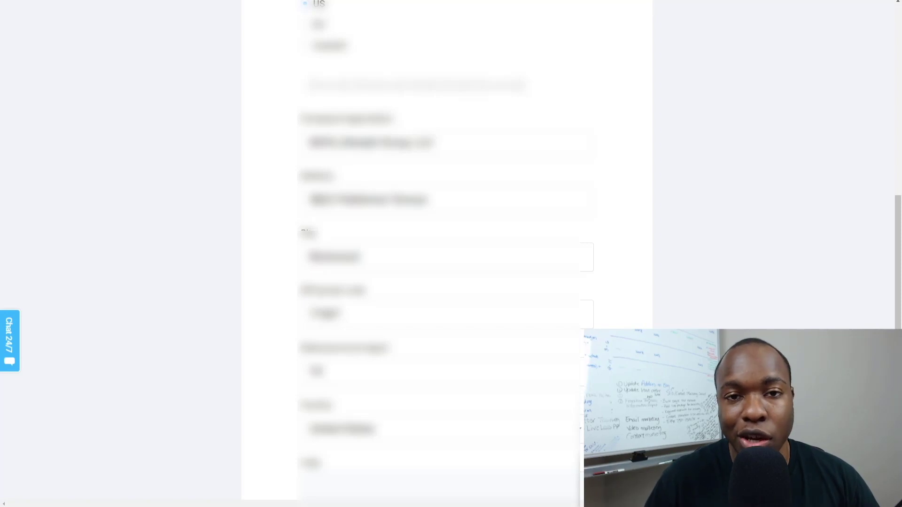
{"action": "scroll", "coordinate": [277, 161], "scroll_direction": "down", "scroll_amount": 6}
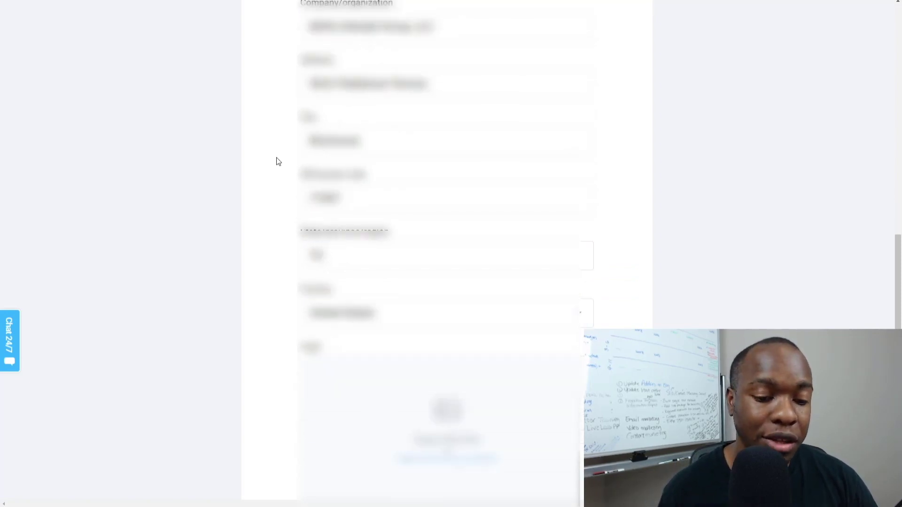
{"action": "scroll", "coordinate": [249, 152], "scroll_direction": "down", "scroll_amount": 1}
{"action": "scroll", "coordinate": [288, 121], "scroll_direction": "down", "scroll_amount": 1}
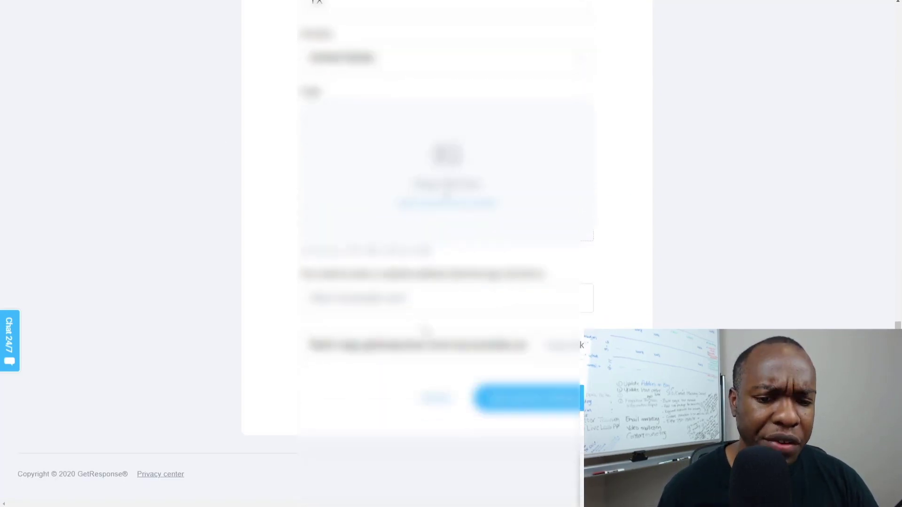
- Review the list's subscription settings, including notifications, double opt-in for web and API subscriptions, and the pages contacts see
{"action": "scroll", "coordinate": [394, 157], "scroll_direction": "up", "scroll_amount": 15}
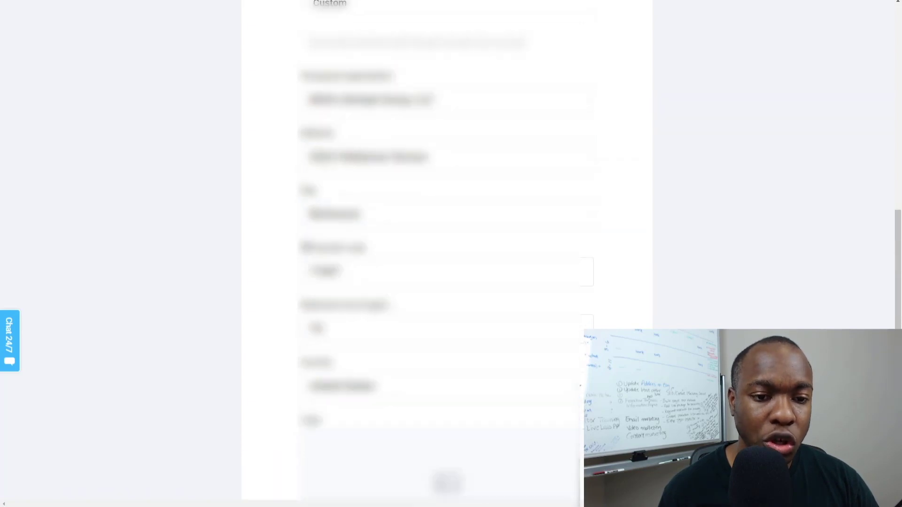
{"action": "left_click", "coordinate": [371, 126]}
{"action": "scroll", "coordinate": [269, 157], "scroll_direction": "down", "scroll_amount": 1}
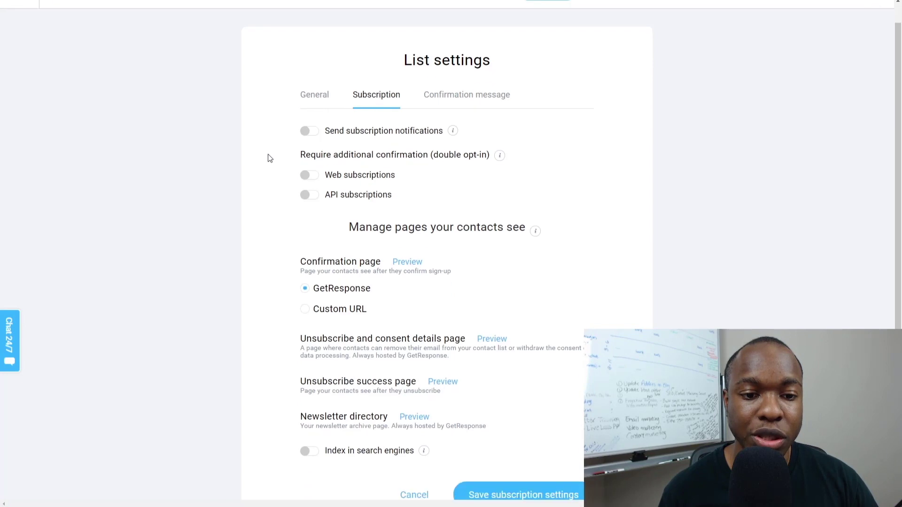
{"action": "scroll", "coordinate": [268, 158], "scroll_direction": "down", "scroll_amount": 2}
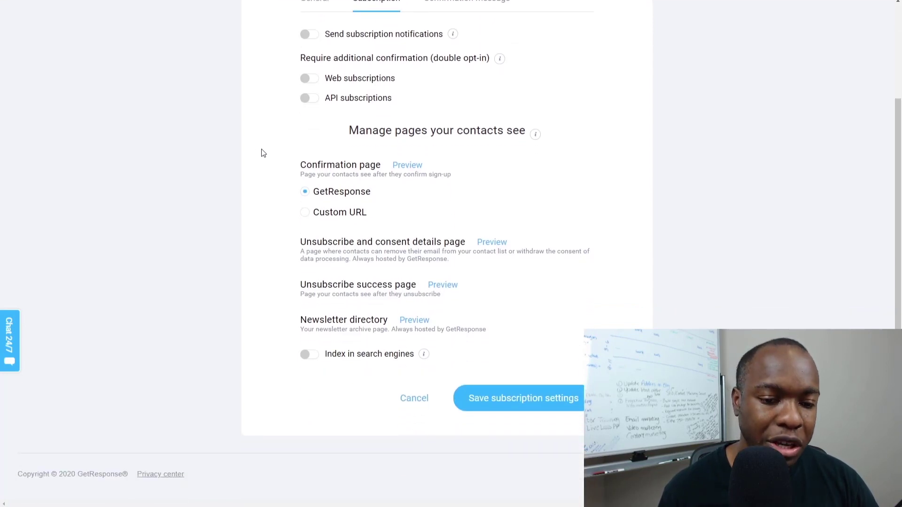
{"action": "scroll", "coordinate": [257, 153], "scroll_direction": "up", "scroll_amount": 3}
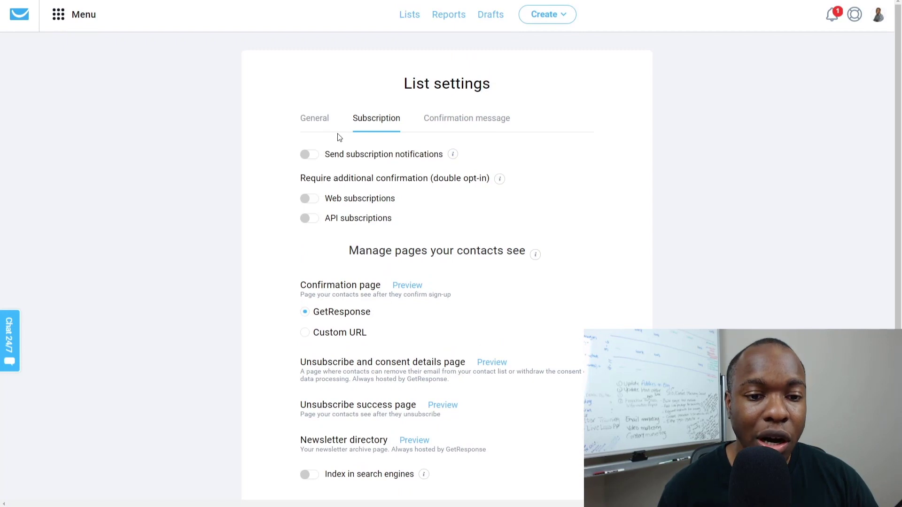
{"action": "left_click", "coordinate": [320, 198]}
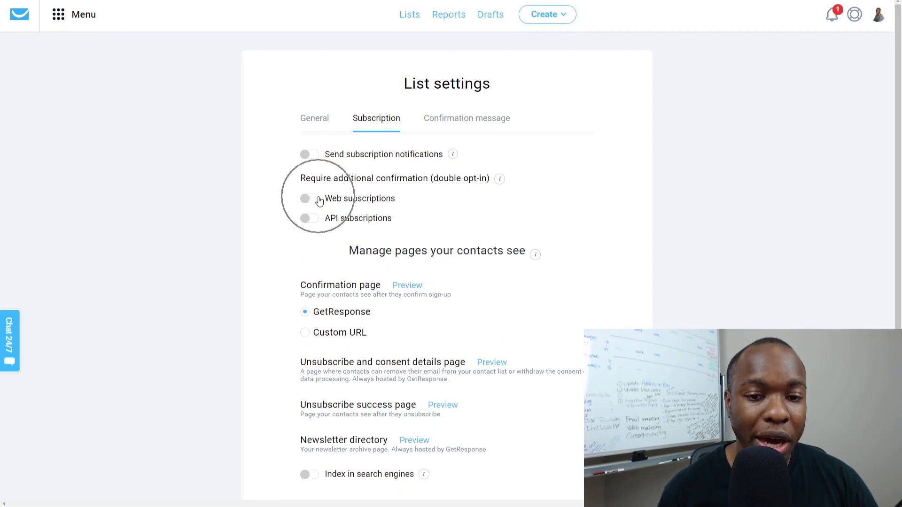
{"action": "left_click_drag", "start_coordinate": [435, 178], "coordinate": [480, 178]}
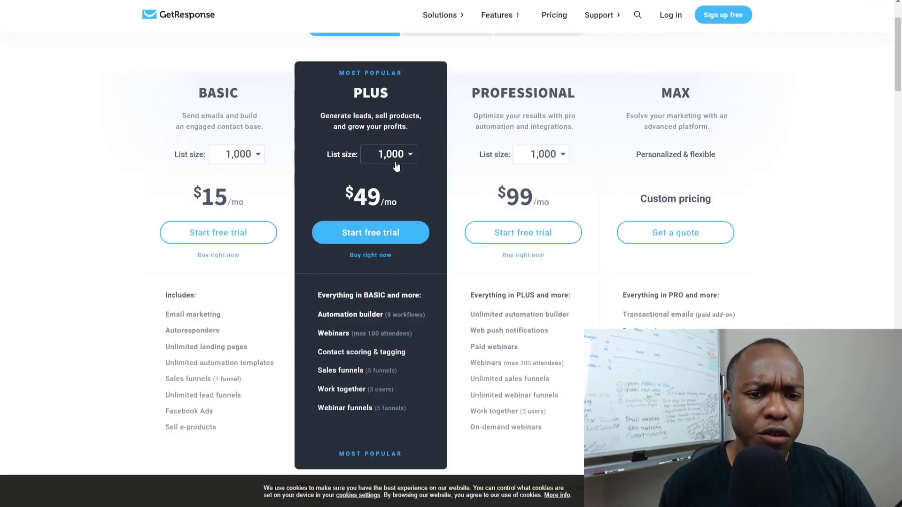
- Check the Basic plan's price for a list size of 10,000 on the GetResponse pricing page
{"action": "left_click", "coordinate": [407, 157]}
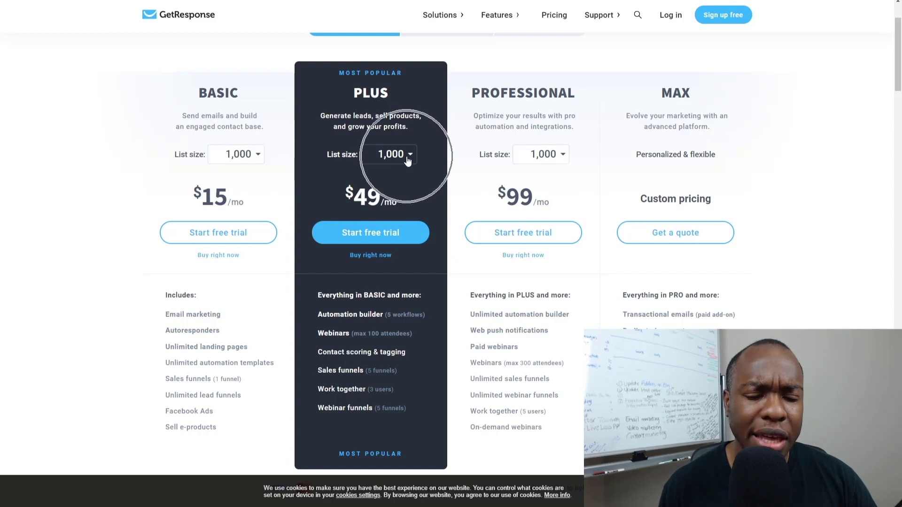
{"action": "left_click", "coordinate": [244, 158]}
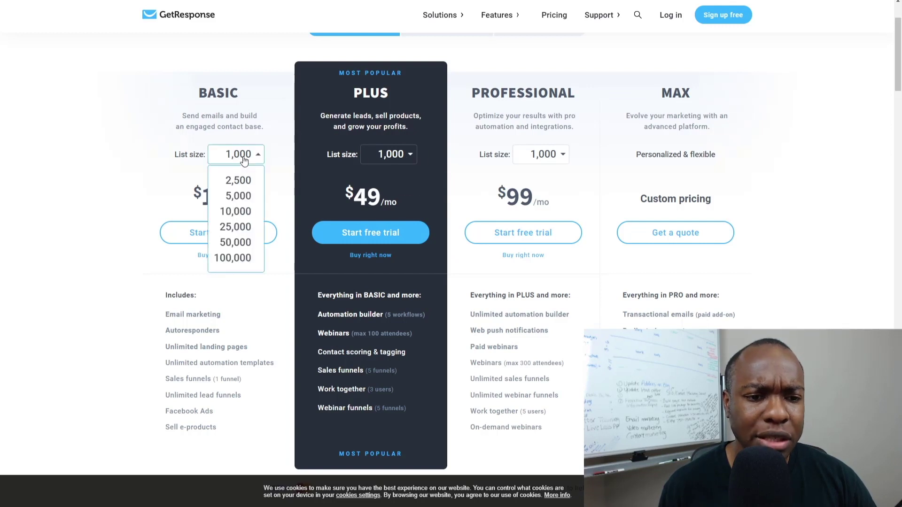
{"action": "left_click", "coordinate": [240, 212]}
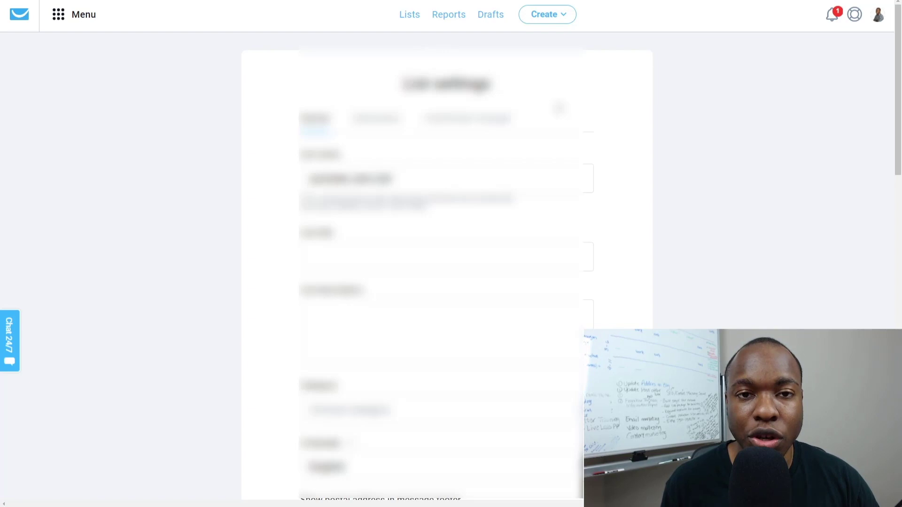
- Return from the list settings to the lists overview and open the autoresponders management page
{"action": "left_click", "coordinate": [406, 18]}
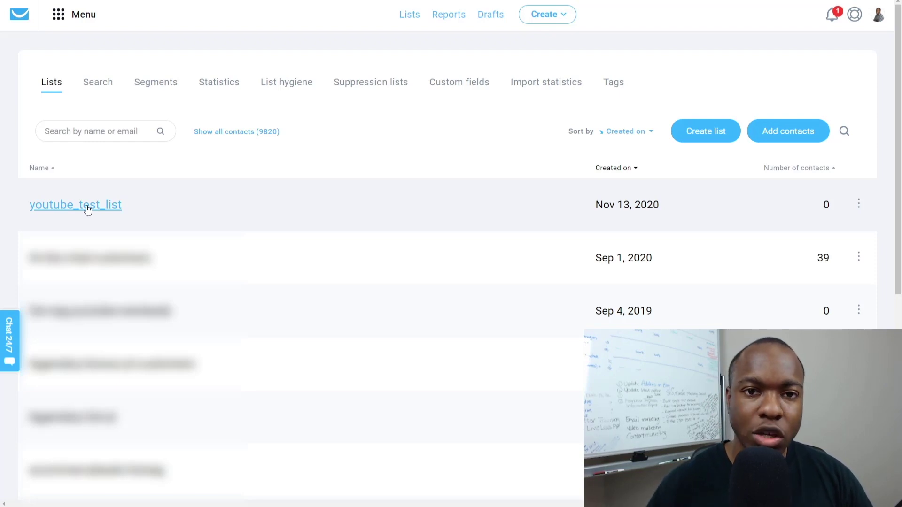
{"action": "left_click", "coordinate": [56, 24]}
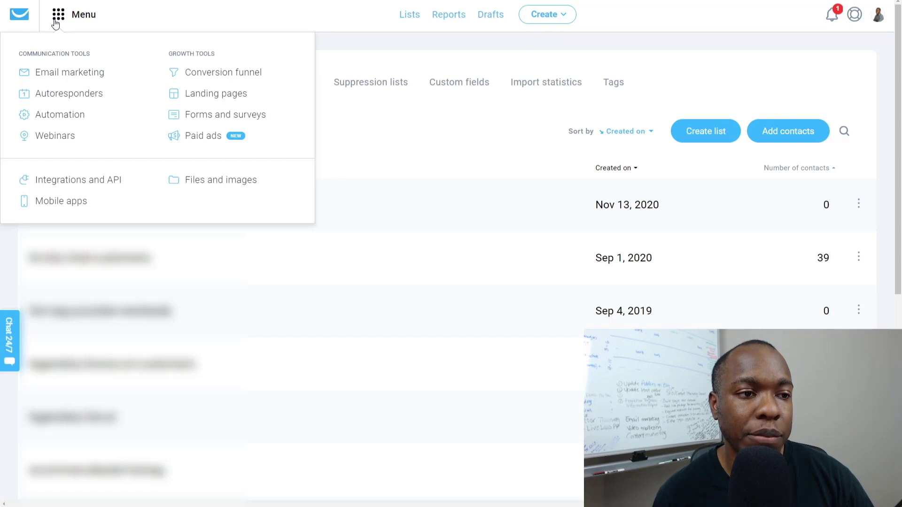
{"action": "left_click", "coordinate": [67, 101]}
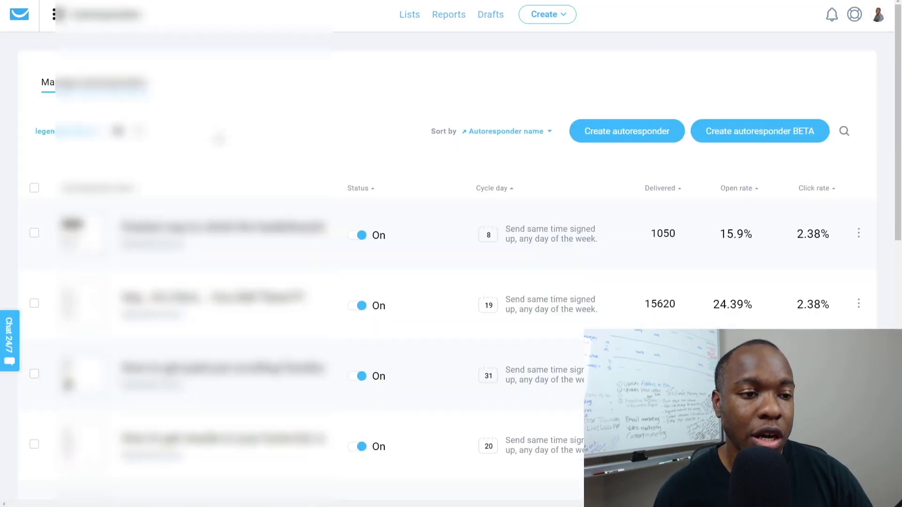
- Examine the existing autoresponders, comparing their status, cycle day, delivered count, open rate and click rate
{"action": "scroll", "coordinate": [451, 254], "scroll_direction": "down", "scroll_amount": 2}
{"action": "scroll", "coordinate": [525, 162], "scroll_direction": "down", "scroll_amount": 3}
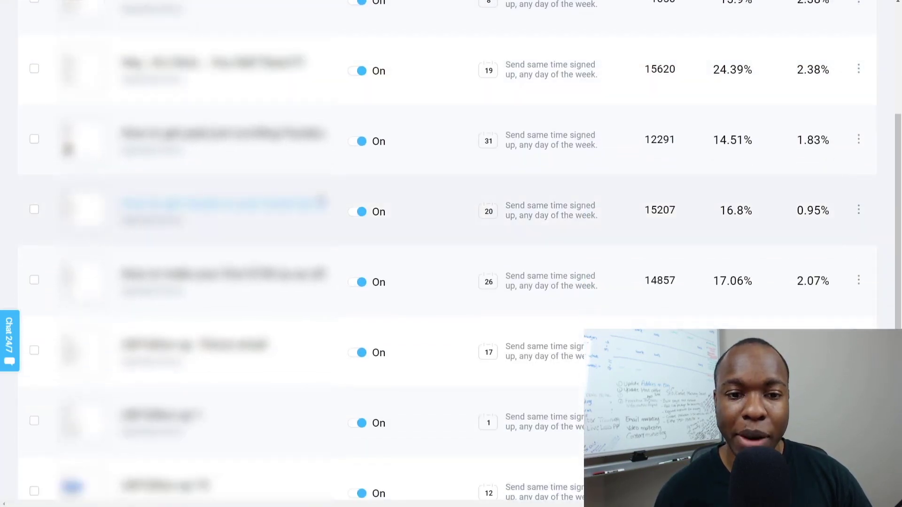
{"action": "scroll", "coordinate": [525, 162], "scroll_direction": "up", "scroll_amount": 4}
{"action": "scroll", "coordinate": [525, 162], "scroll_direction": "down", "scroll_amount": 1}
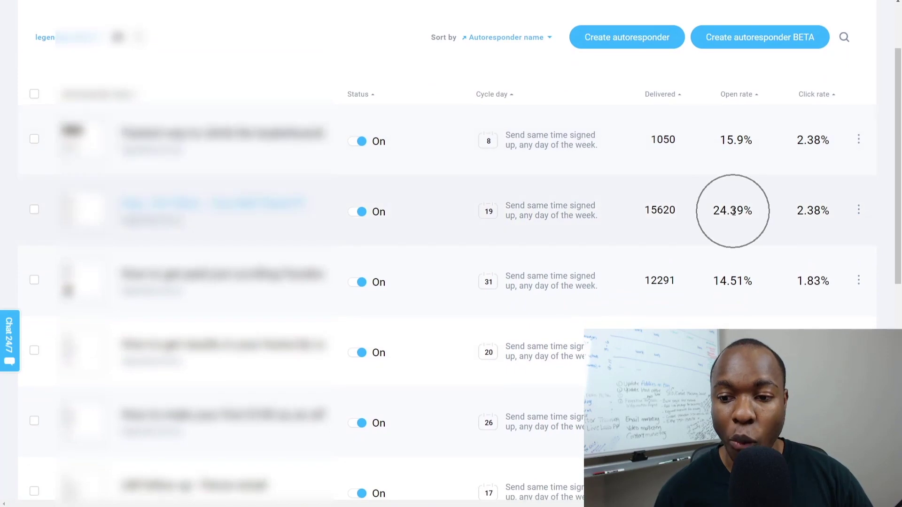
{"action": "scroll", "coordinate": [735, 263], "scroll_direction": "down", "scroll_amount": 6}
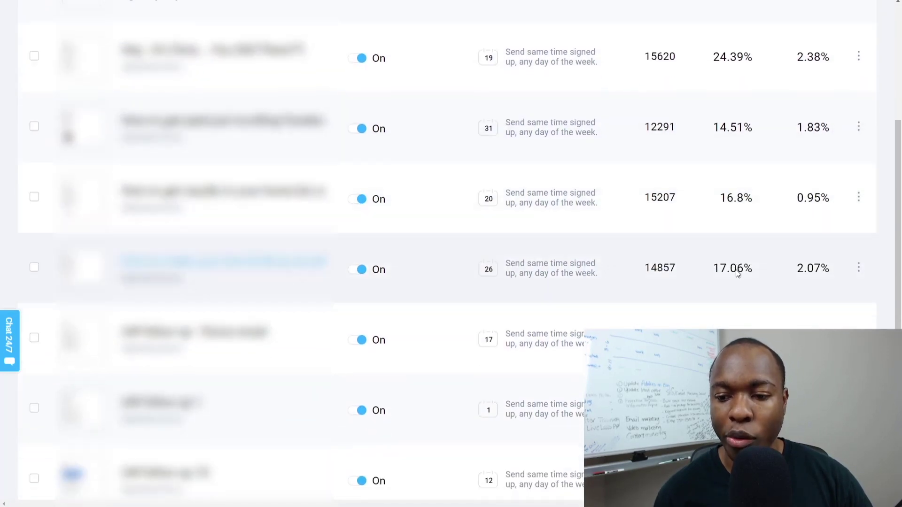
{"action": "scroll", "coordinate": [736, 275], "scroll_direction": "down", "scroll_amount": 3}
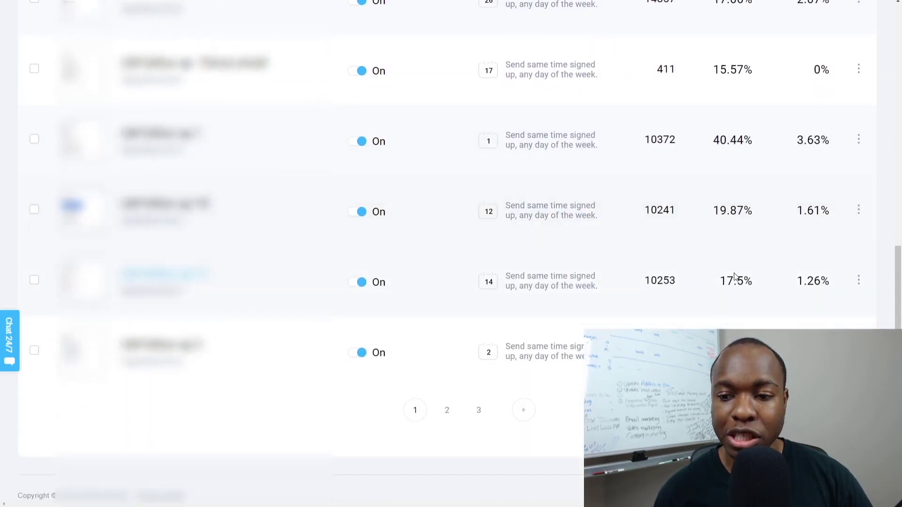
{"action": "scroll", "coordinate": [735, 275], "scroll_direction": "up", "scroll_amount": 7}
{"action": "scroll", "coordinate": [736, 277], "scroll_direction": "up", "scroll_amount": 4}
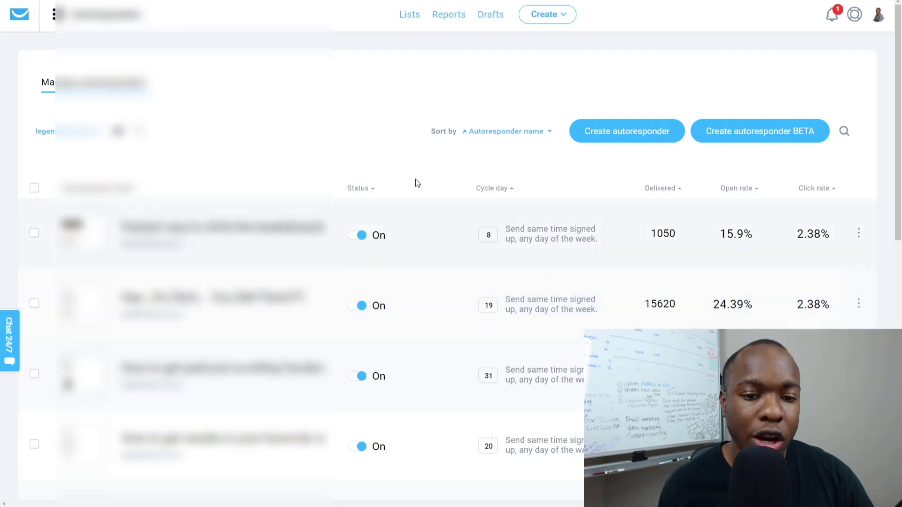
- Switch the autoresponders to the day-by-day calendar view and look over the scheduled messages
{"action": "left_click", "coordinate": [144, 134]}
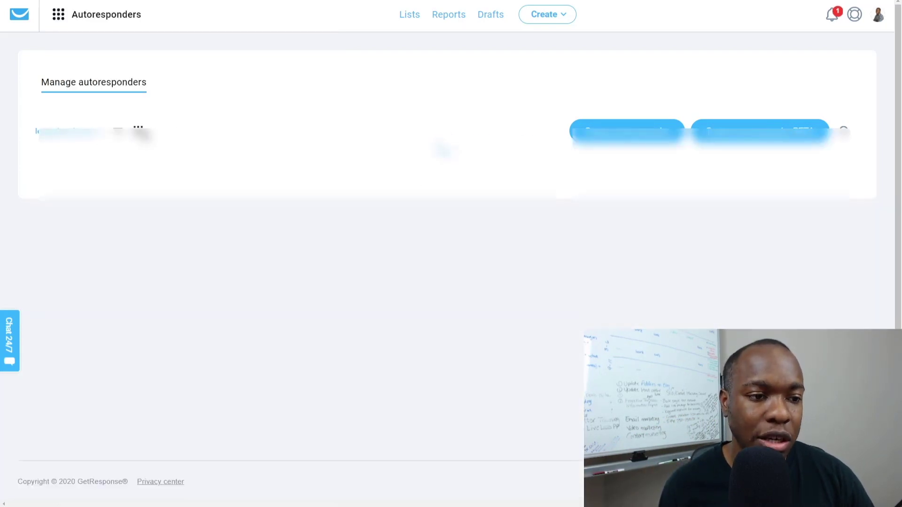
{"action": "scroll", "coordinate": [470, 282], "scroll_direction": "down", "scroll_amount": 1}
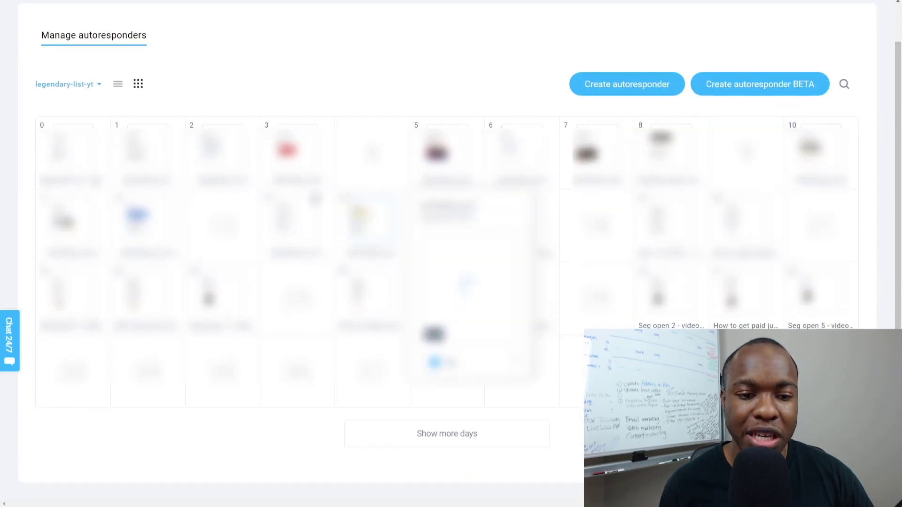
{"action": "scroll", "coordinate": [301, 366], "scroll_direction": "down", "scroll_amount": 1}
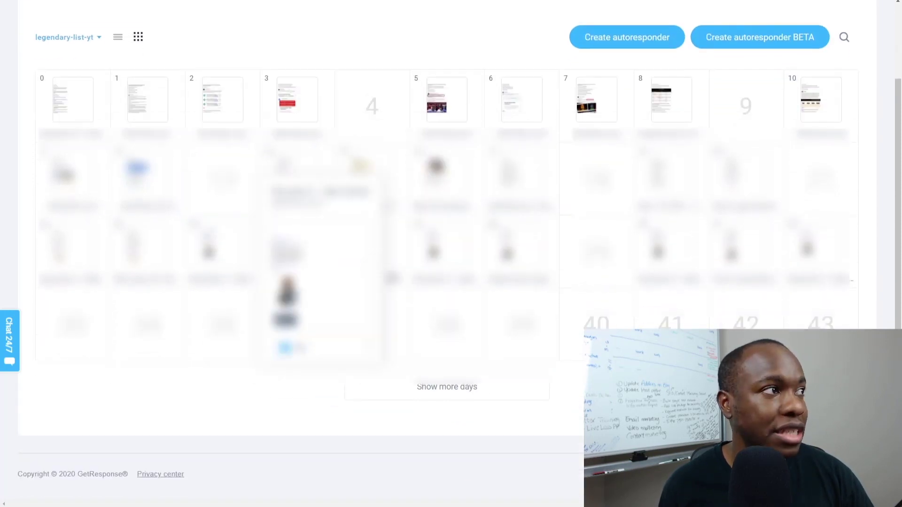
{"action": "scroll", "coordinate": [460, 410], "scroll_direction": "up", "scroll_amount": 2}
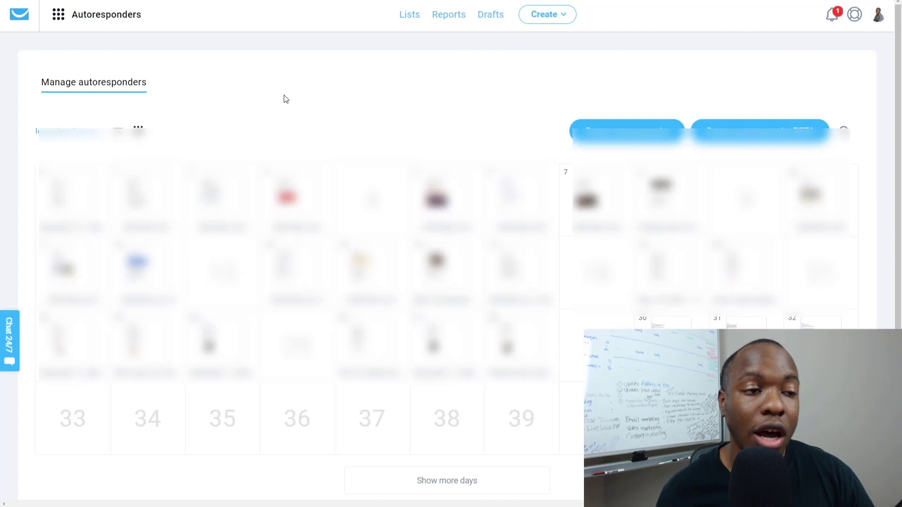
- Look over the existing automation workflows and open the automation messages
{"action": "left_click", "coordinate": [59, 19]}
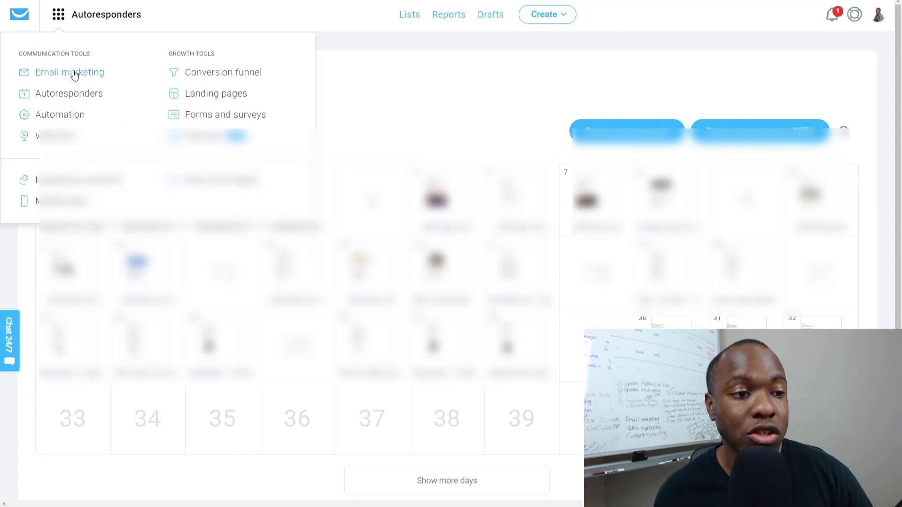
{"action": "left_click", "coordinate": [64, 118]}
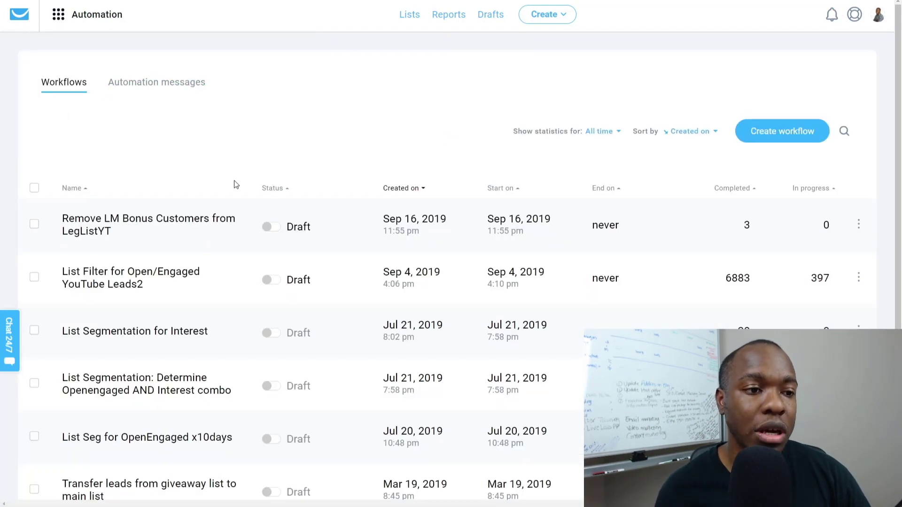
{"action": "scroll", "coordinate": [177, 106], "scroll_direction": "down", "scroll_amount": 3}
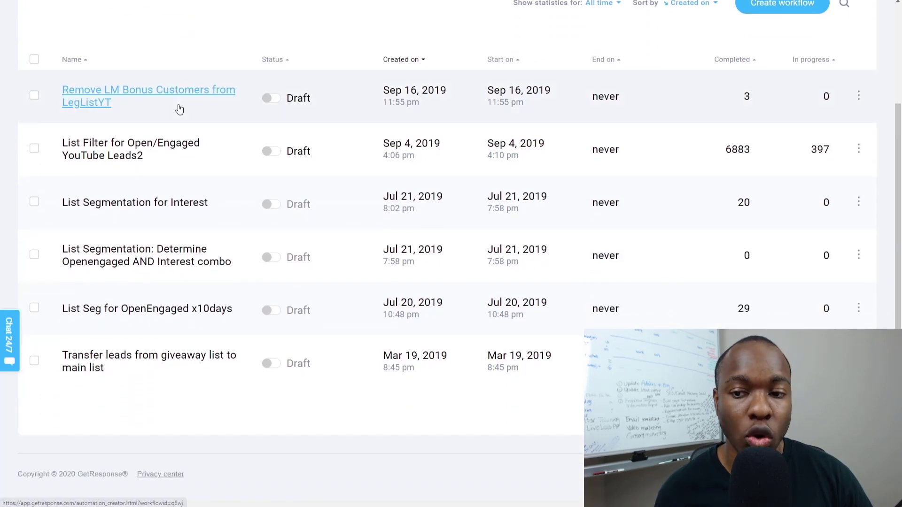
{"action": "scroll", "coordinate": [178, 108], "scroll_direction": "up", "scroll_amount": 3}
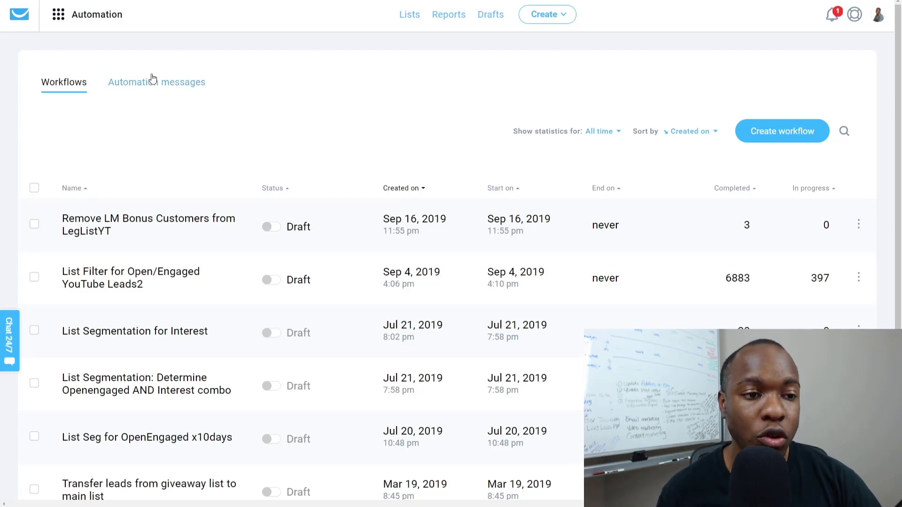
{"action": "left_click", "coordinate": [158, 88]}
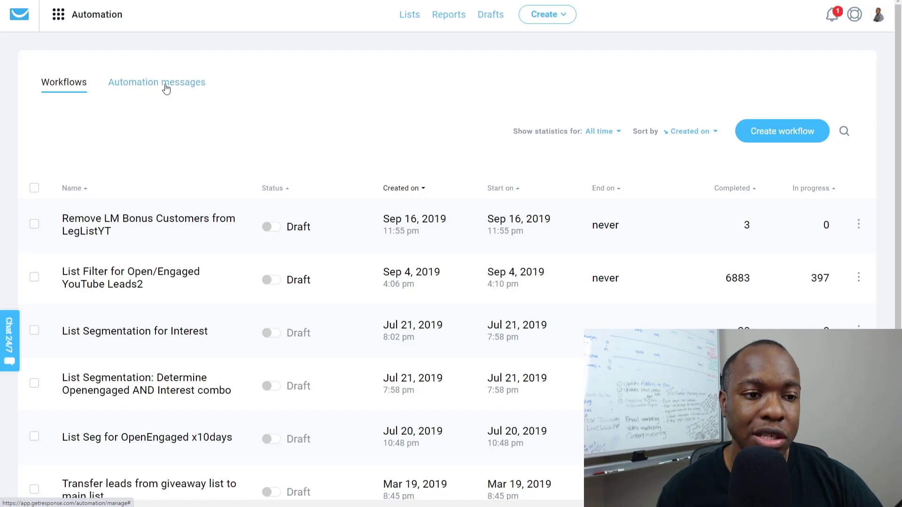
- Look over the existing automation messages and start creating a new automation message with the standard editor
{"action": "left_click", "coordinate": [158, 89]}
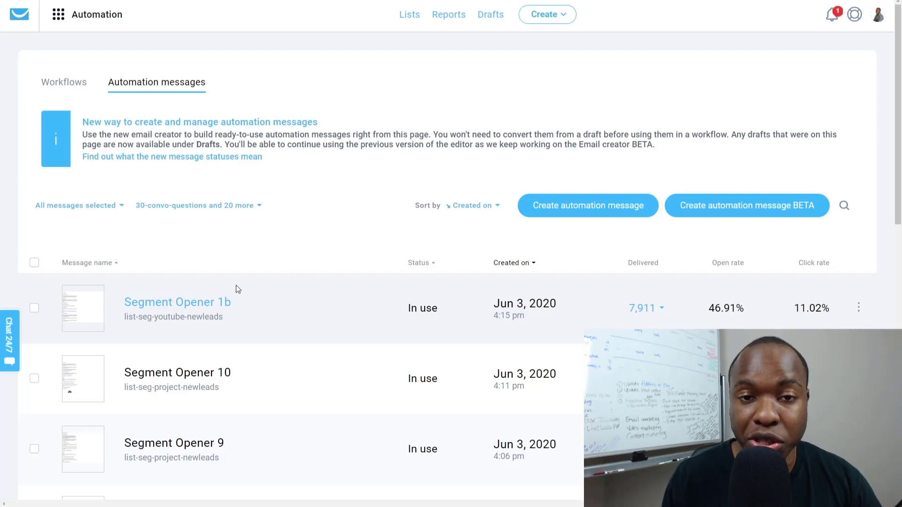
{"action": "scroll", "coordinate": [298, 237], "scroll_direction": "down", "scroll_amount": 4}
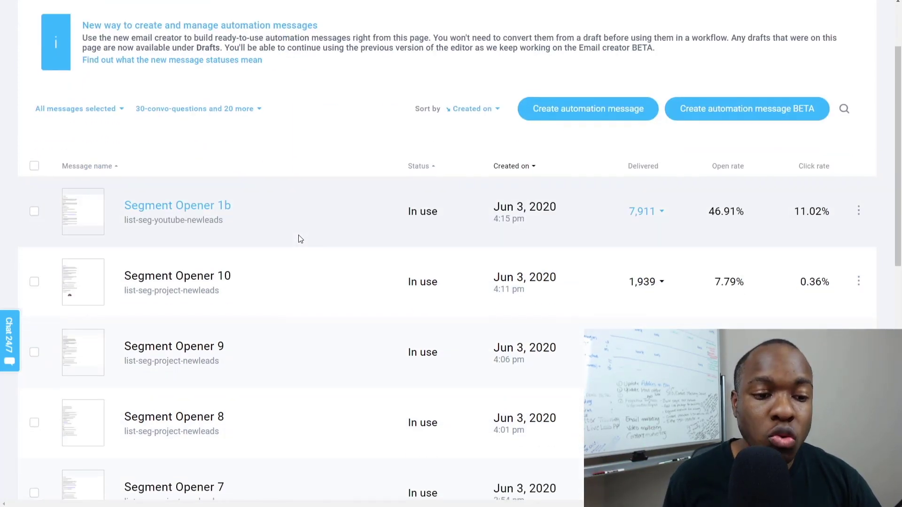
{"action": "scroll", "coordinate": [300, 238], "scroll_direction": "up", "scroll_amount": 4}
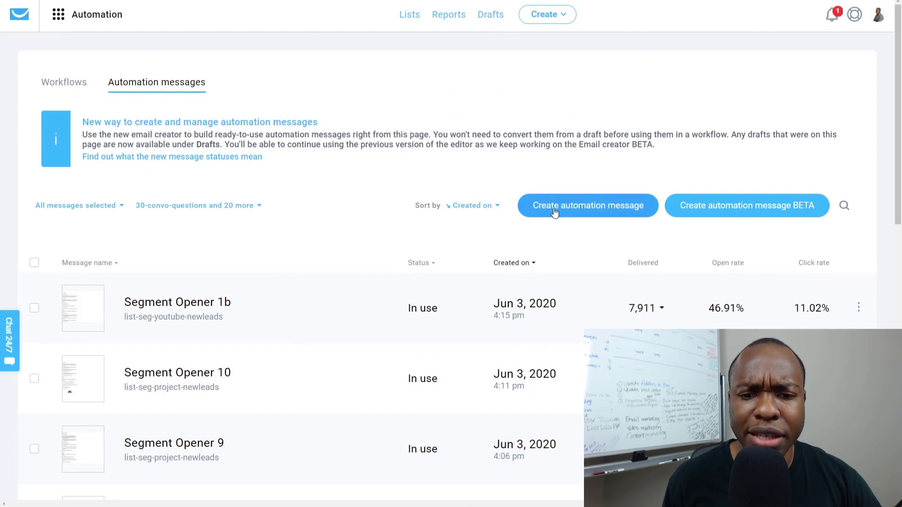
{"action": "left_click", "coordinate": [595, 212]}
{"action": "left_click", "coordinate": [597, 213]}
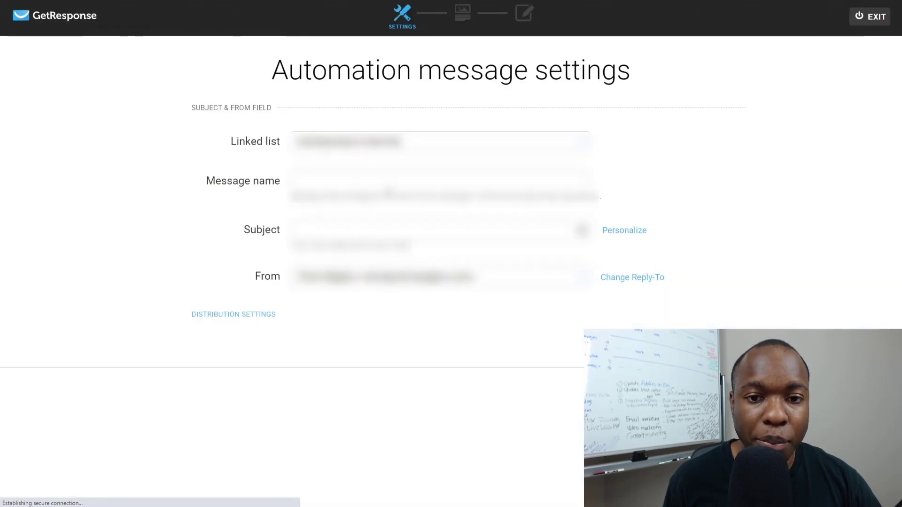
- Link the new automation message to the youtube_test_list contact list
{"action": "left_click", "coordinate": [137, 239]}
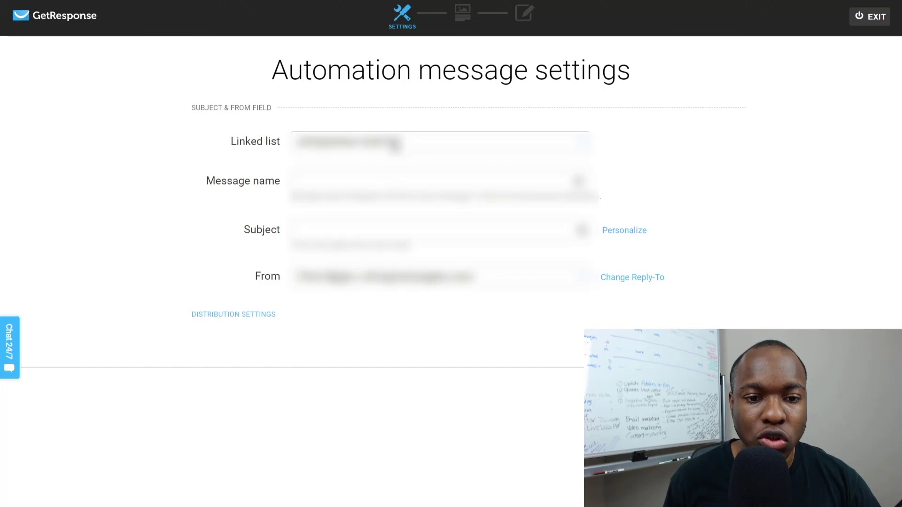
{"action": "left_click", "coordinate": [395, 147]}
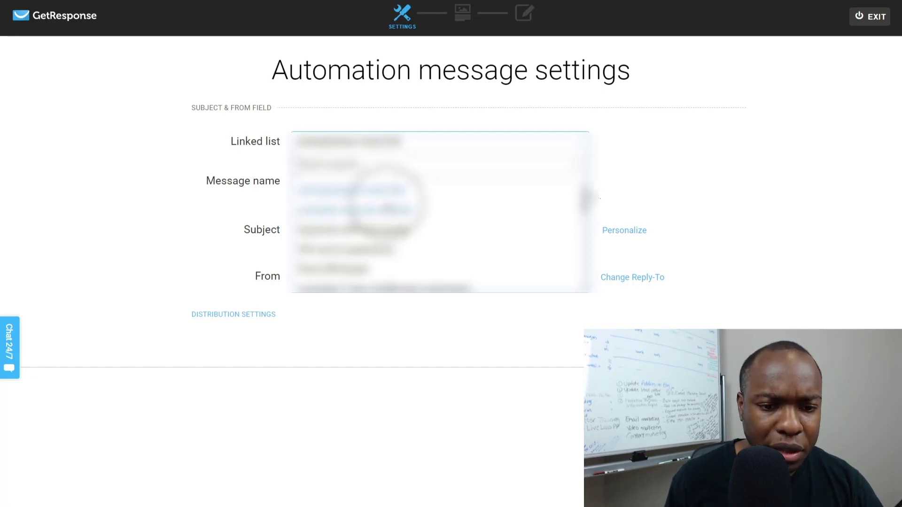
{"action": "scroll", "coordinate": [412, 218], "scroll_direction": "down", "scroll_amount": 5}
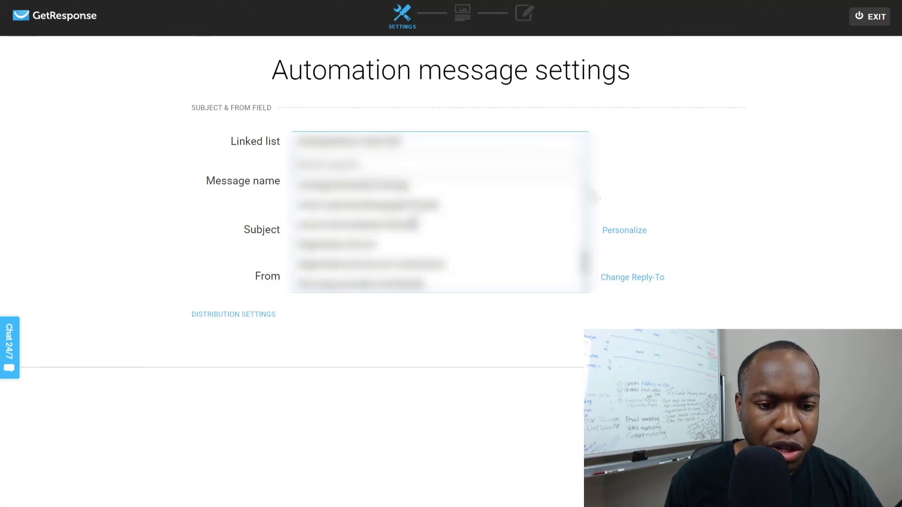
{"action": "left_click", "coordinate": [354, 283]}
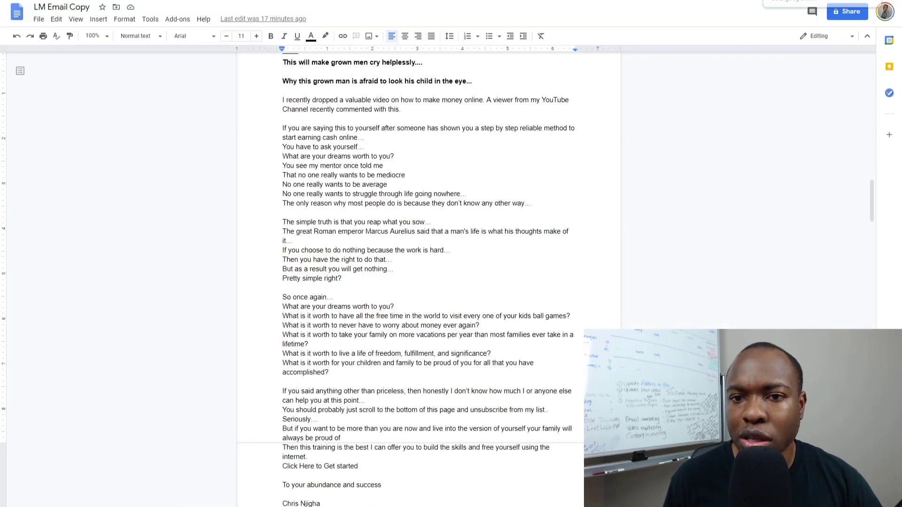
- Switch to the LM Email Copy document in Google Docs and copy the headline "Why this grown man is afraid to look his child in the eye..."
{"action": "scroll", "coordinate": [318, 249], "scroll_direction": "down", "scroll_amount": 3}
{"action": "scroll", "coordinate": [318, 249], "scroll_direction": "up", "scroll_amount": 3}
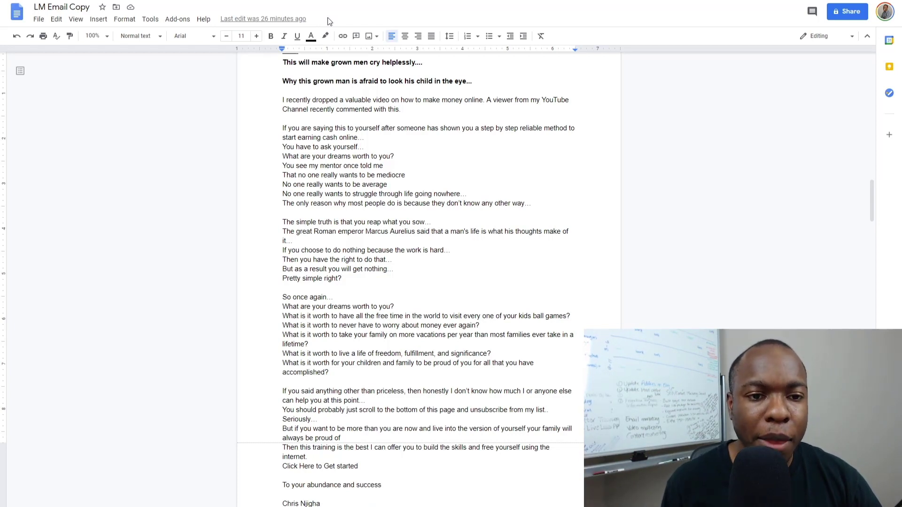
{"action": "left_click_drag", "start_coordinate": [282, 81], "coordinate": [341, 81]}
{"action": "left_click", "coordinate": [381, 101]}
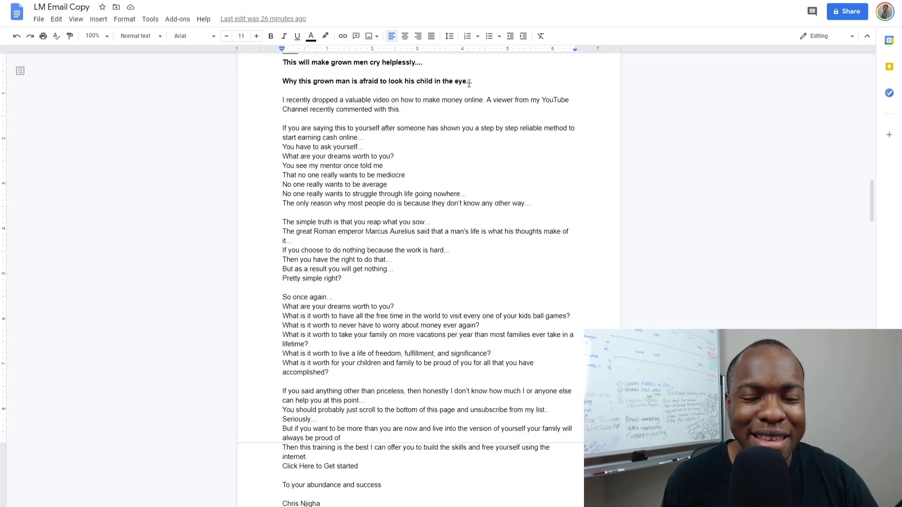
{"action": "left_click_drag", "start_coordinate": [280, 80], "coordinate": [478, 80]}
{"action": "key", "text": "ctrl+c"}
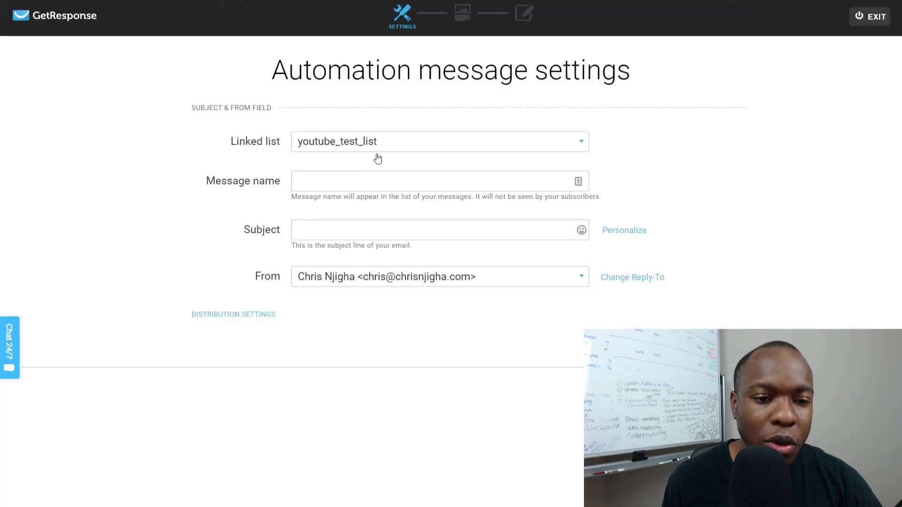
- Switch back to the GetResponse message settings and set the message name to "Test email 1", keeping the headline on the clipboard
{"action": "left_click", "coordinate": [350, 180]}
{"action": "key", "text": "ctrl+v"}
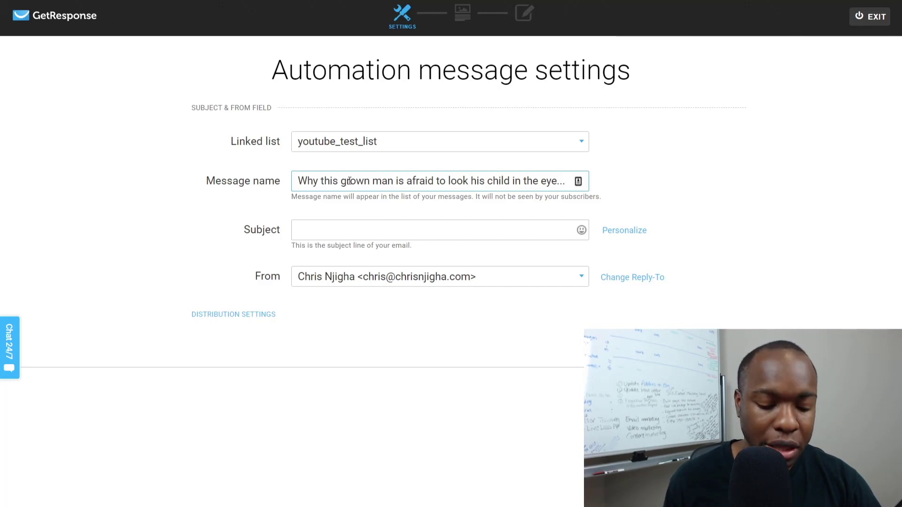
{"action": "key", "text": "ctrl+a"}
{"action": "key", "text": "ctrl+c"}
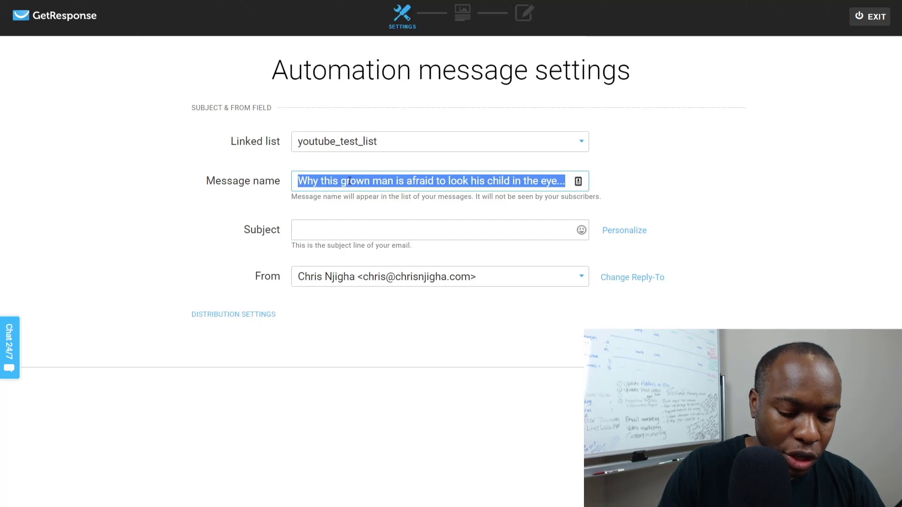
{"action": "type", "text": "TE"}
{"action": "key", "text": "BackSpace"}
{"action": "type", "text": "est email"}
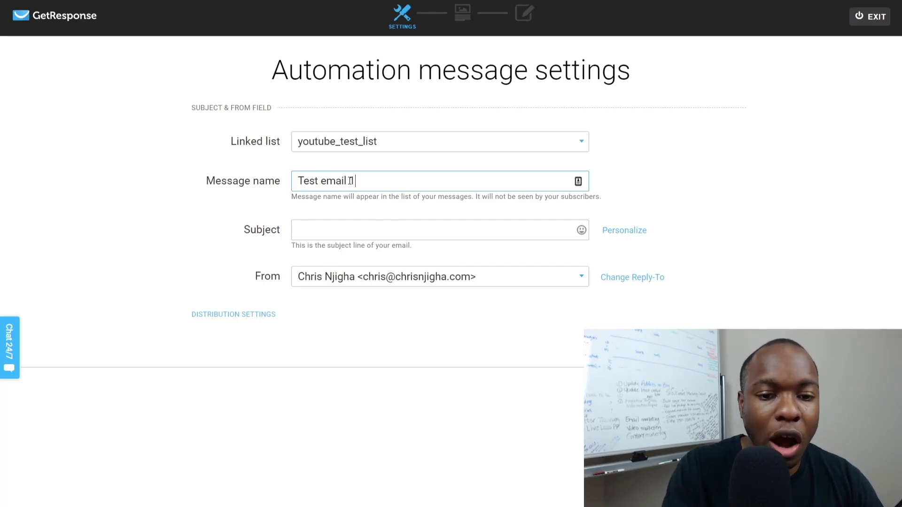
- Set the subject to "Why this grown man is afraid to look his child in the eye..." and proceed to template selection
{"action": "key", "text": "Tab"}
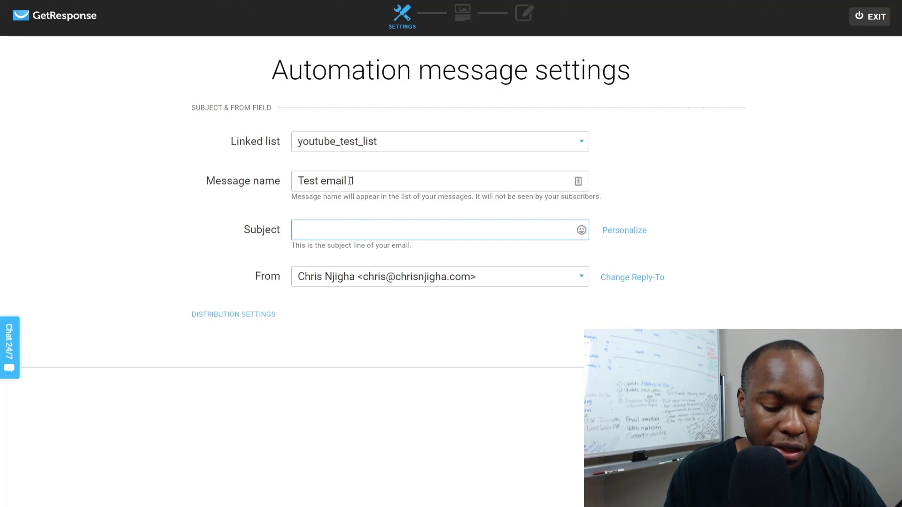
{"action": "key", "text": "ctrl+v"}
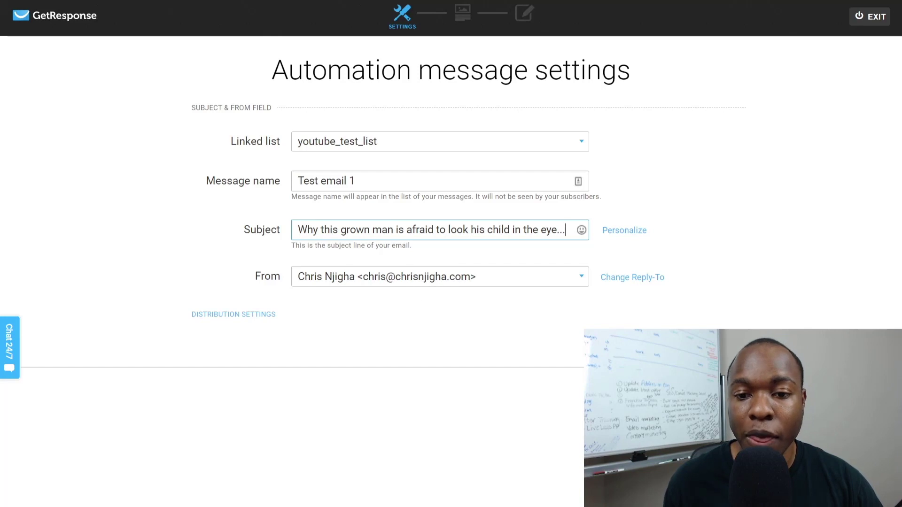
{"action": "left_click", "coordinate": [711, 391]}
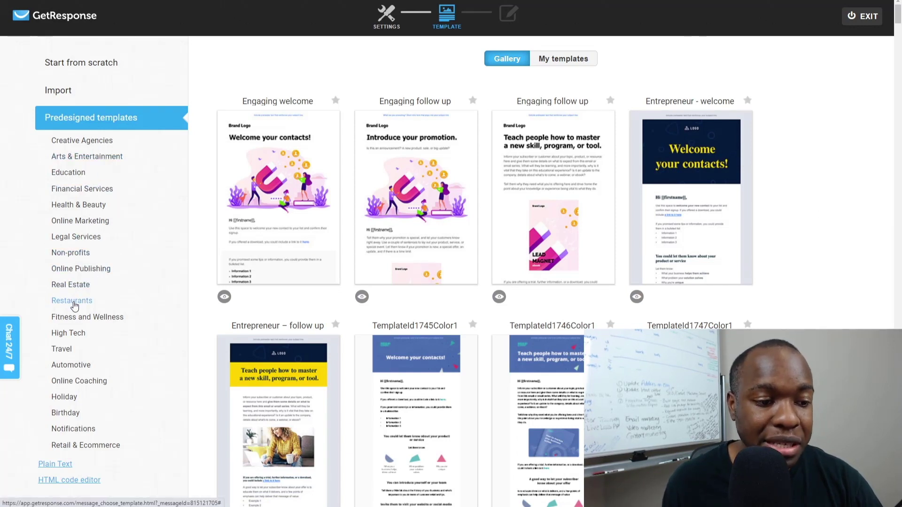
- Browse the High Tech predesigned templates and apply the Technology Orange template
{"action": "left_click", "coordinate": [70, 334]}
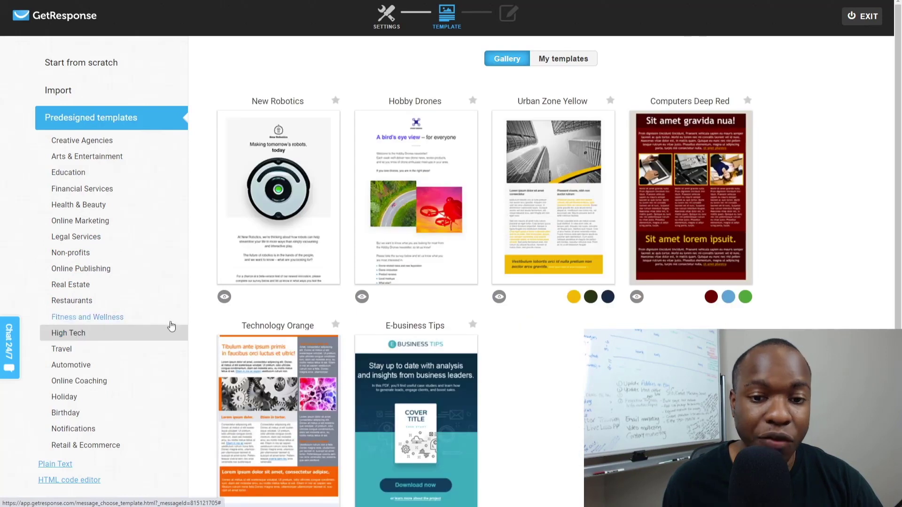
{"action": "scroll", "coordinate": [417, 147], "scroll_direction": "down", "scroll_amount": 2}
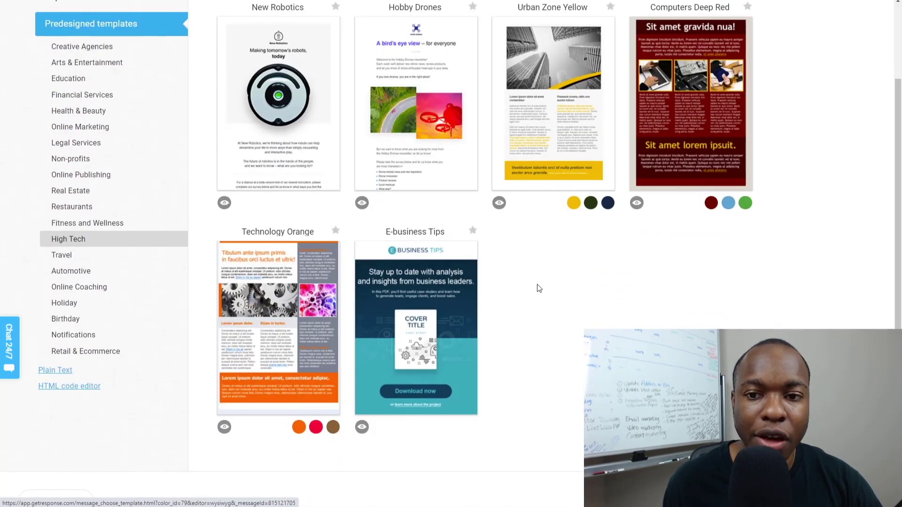
{"action": "scroll", "coordinate": [537, 288], "scroll_direction": "up", "scroll_amount": 2}
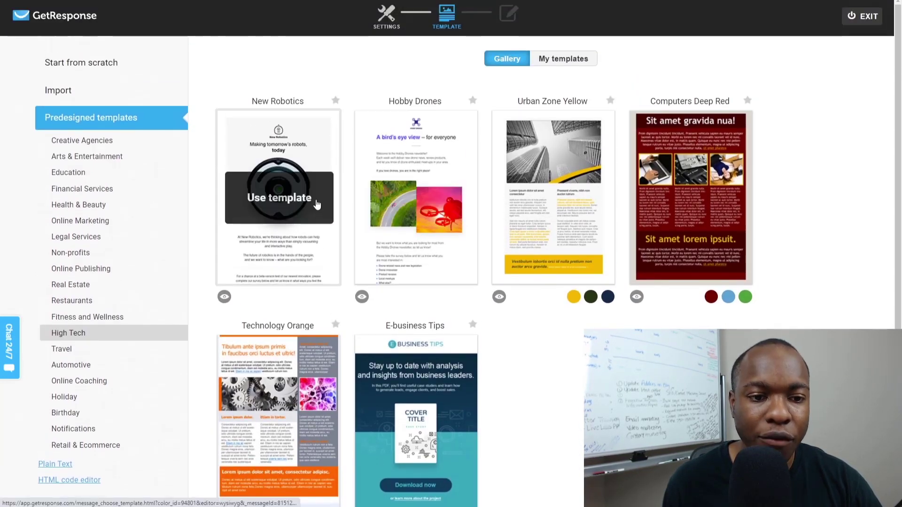
{"action": "scroll", "coordinate": [413, 216], "scroll_direction": "down", "scroll_amount": 2}
{"action": "left_click", "coordinate": [268, 307]}
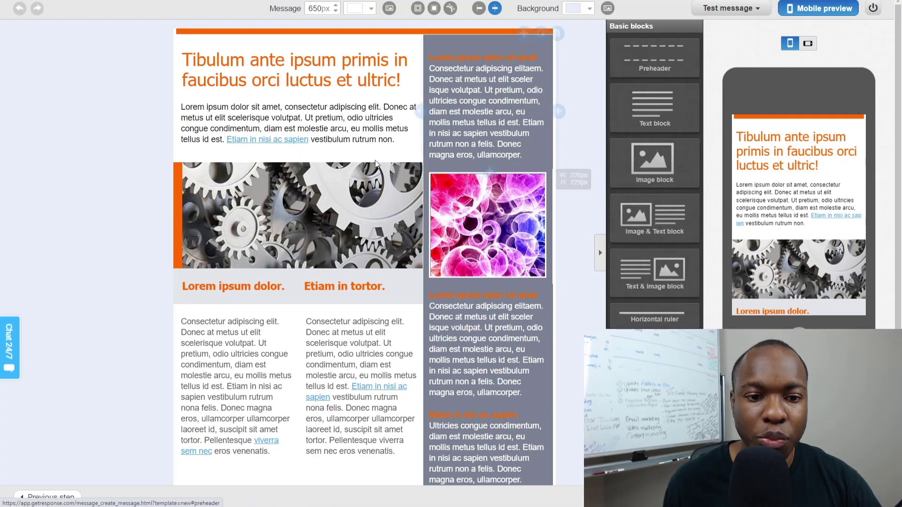
- Look over the Technology Orange layout in the email editor, then return to the template gallery
{"action": "scroll", "coordinate": [281, 407], "scroll_direction": "down", "scroll_amount": 3}
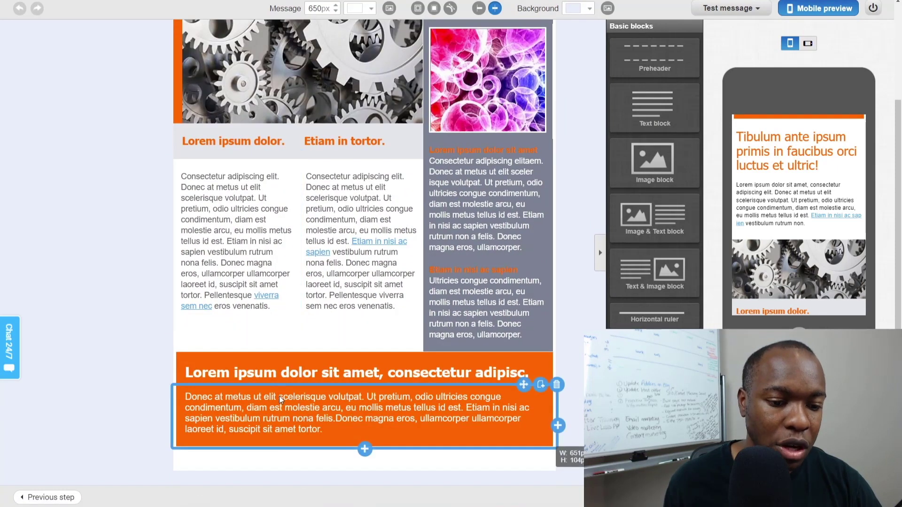
{"action": "scroll", "coordinate": [285, 375], "scroll_direction": "up", "scroll_amount": 3}
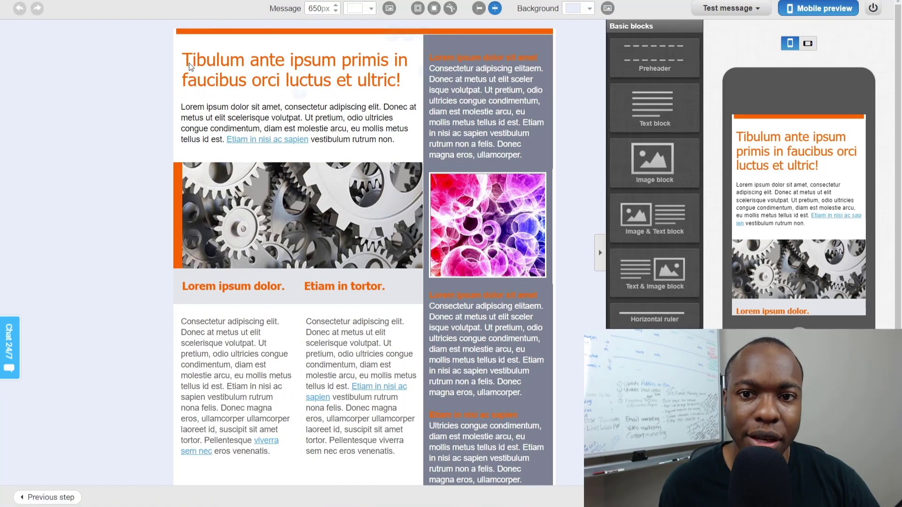
{"action": "left_click", "coordinate": [48, 499]}
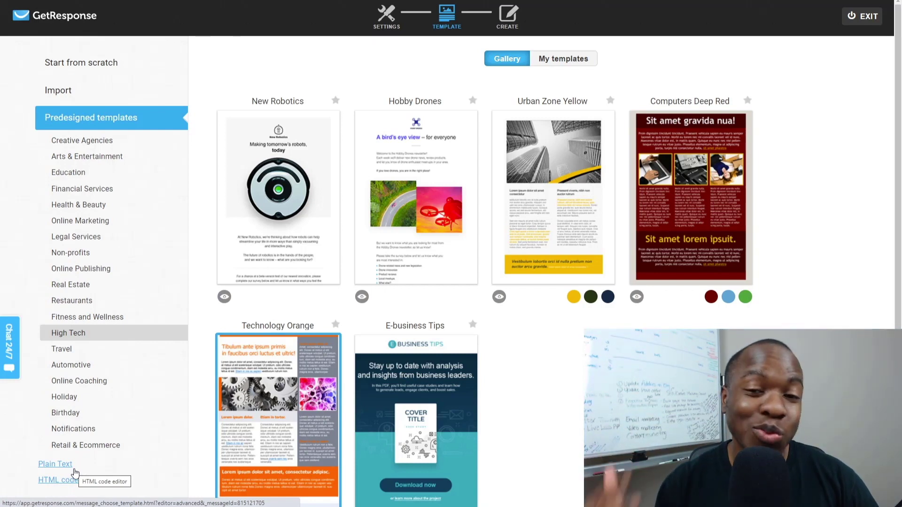
{"action": "scroll", "coordinate": [141, 262], "scroll_direction": "down", "scroll_amount": 3}
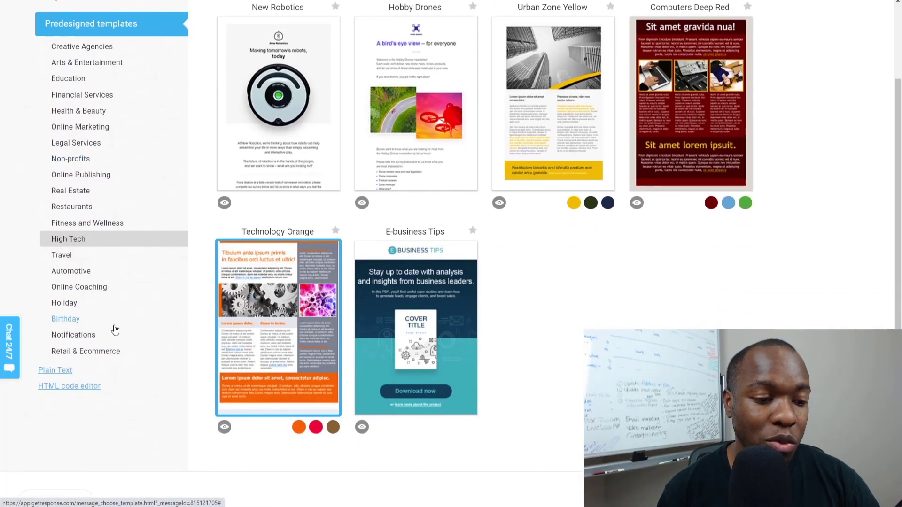
{"action": "scroll", "coordinate": [113, 270], "scroll_direction": "up", "scroll_amount": 3}
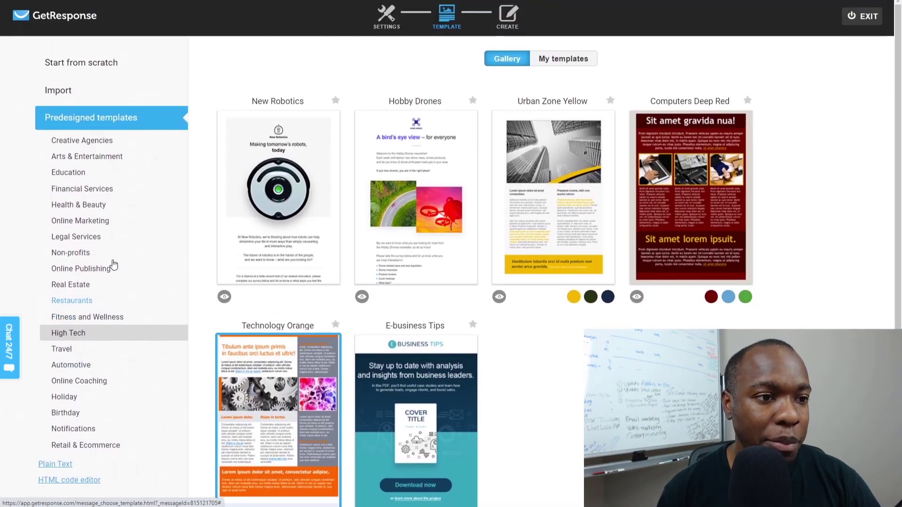
- Choose the Blank template from the start-from-scratch layouts and confirm replacing the current message content
{"action": "left_click", "coordinate": [91, 65]}
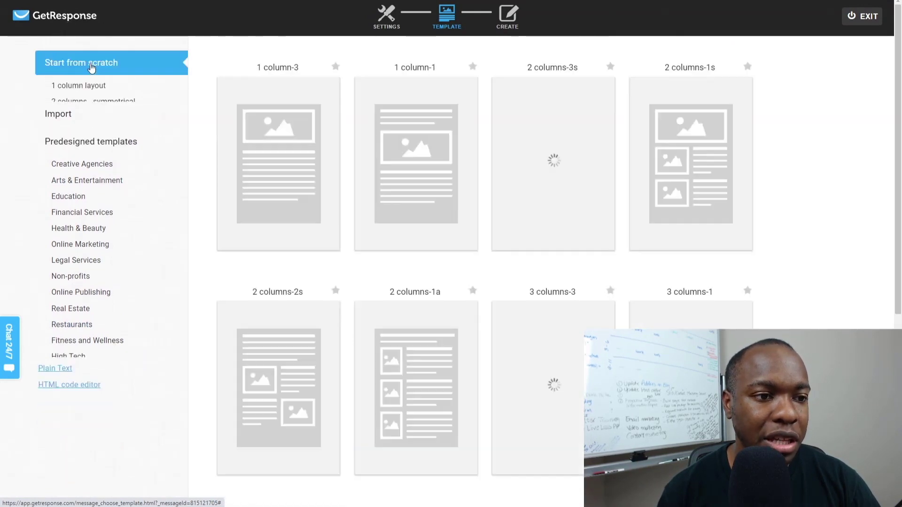
{"action": "mouse_move", "coordinate": [324, 155]}
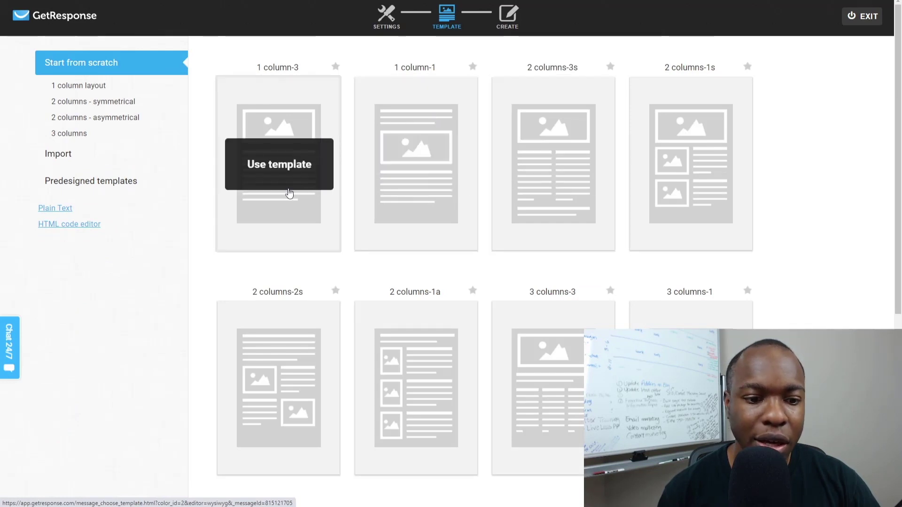
{"action": "scroll", "coordinate": [288, 193], "scroll_direction": "down", "scroll_amount": 2}
{"action": "scroll", "coordinate": [288, 193], "scroll_direction": "down", "scroll_amount": 4}
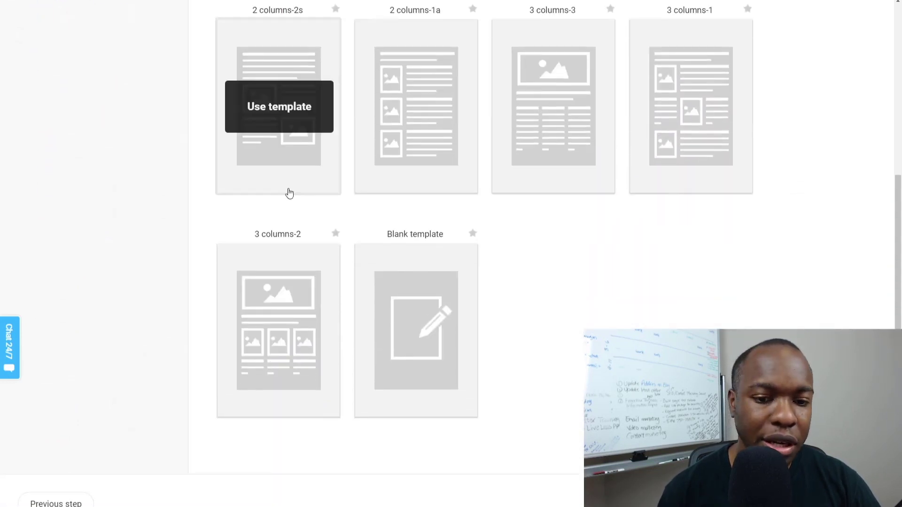
{"action": "scroll", "coordinate": [289, 193], "scroll_direction": "up", "scroll_amount": 2}
{"action": "scroll", "coordinate": [288, 193], "scroll_direction": "down", "scroll_amount": 2}
{"action": "left_click", "coordinate": [414, 305]}
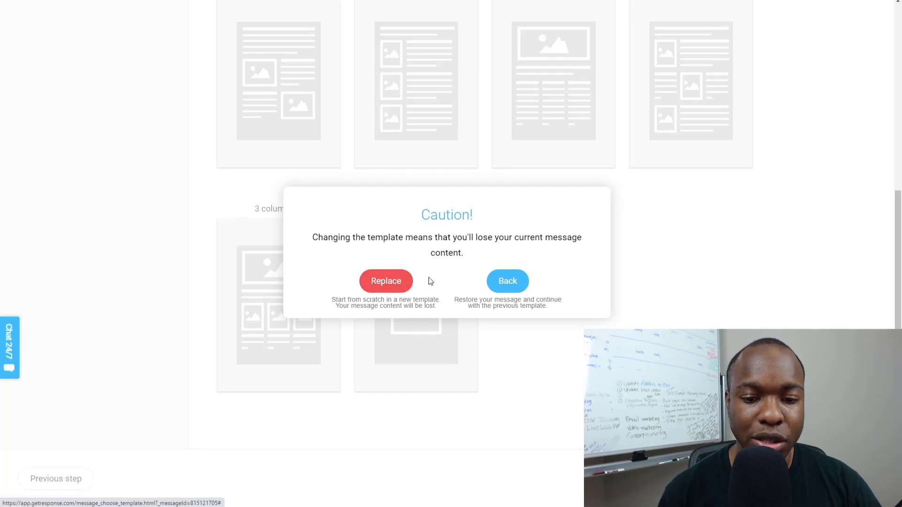
{"action": "left_click", "coordinate": [386, 292]}
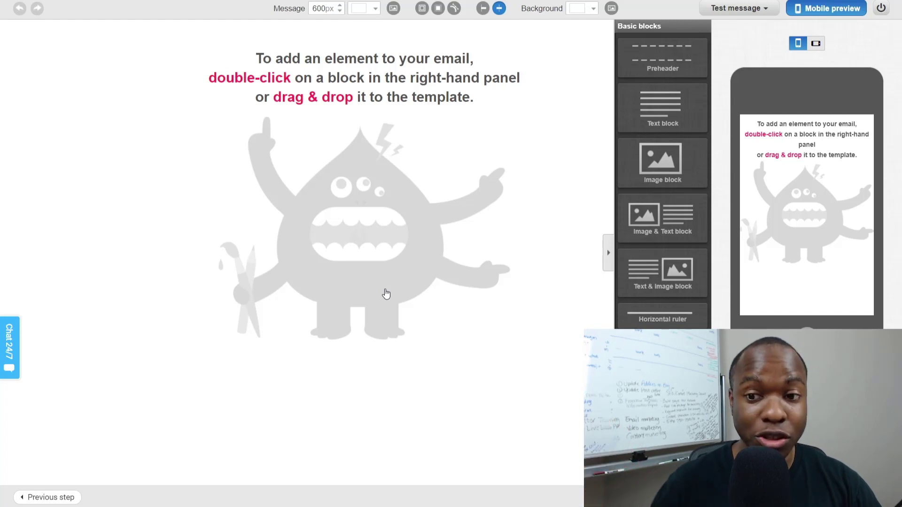
- Add a text block to the blank email template and clear all of its placeholder text
{"action": "key", "text": "ctrl"}
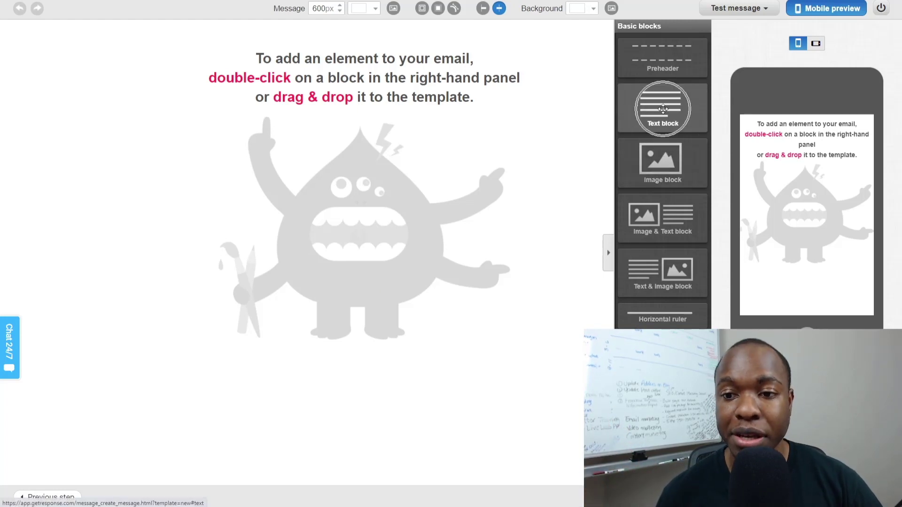
{"action": "left_click_drag", "start_coordinate": [663, 109], "coordinate": [329, 161]}
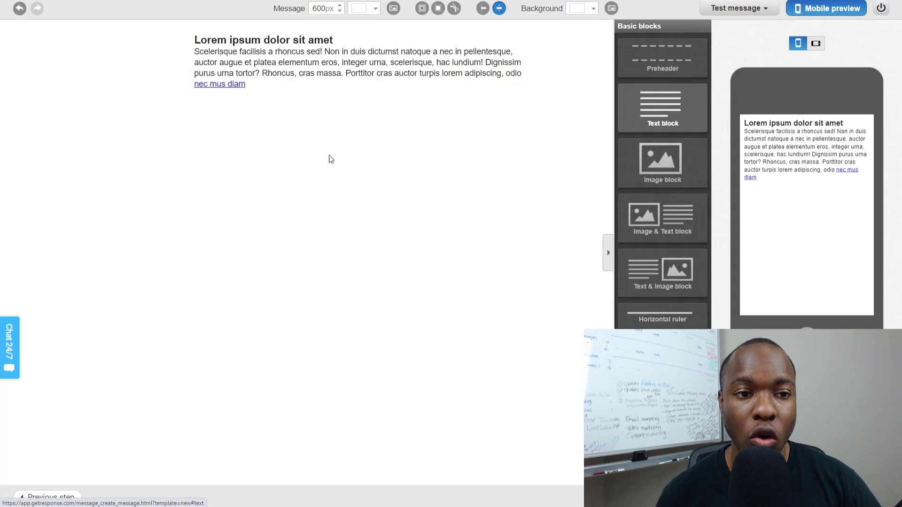
{"action": "left_click", "coordinate": [297, 75]}
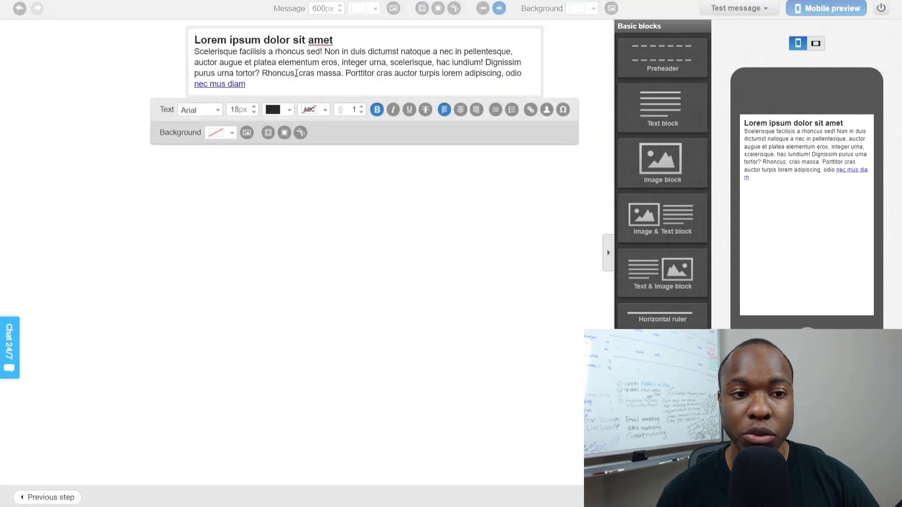
{"action": "key", "text": "ctrl+a"}
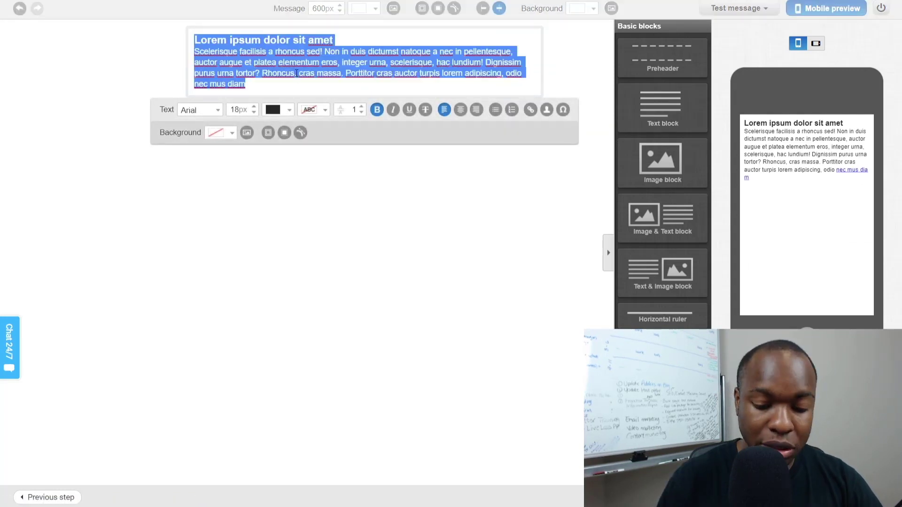
{"action": "key", "text": "BackSpace"}
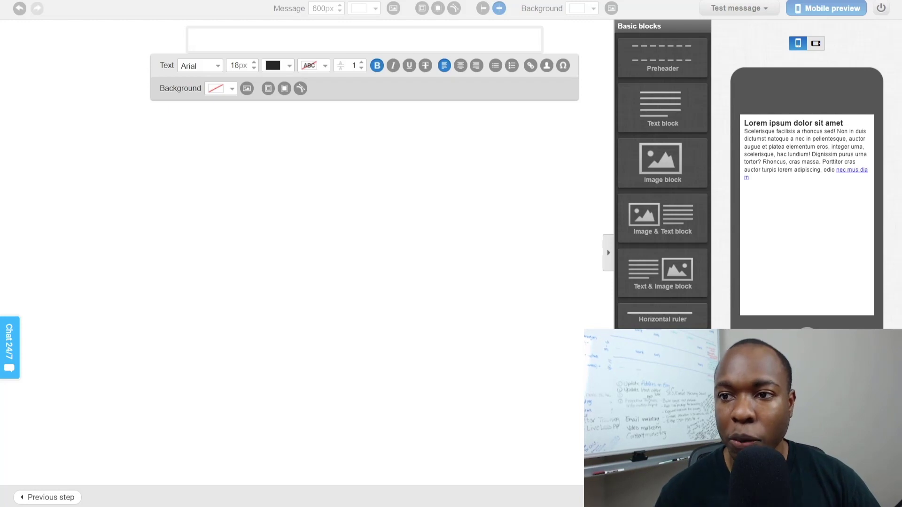
- Switch to the prepared email copy, copy the whole email body, and paste it into the empty text block
{"action": "key", "text": "alt+Tab"}
{"action": "left_click", "coordinate": [375, 122]}
{"action": "left_click_drag", "start_coordinate": [279, 100], "coordinate": [371, 461]}
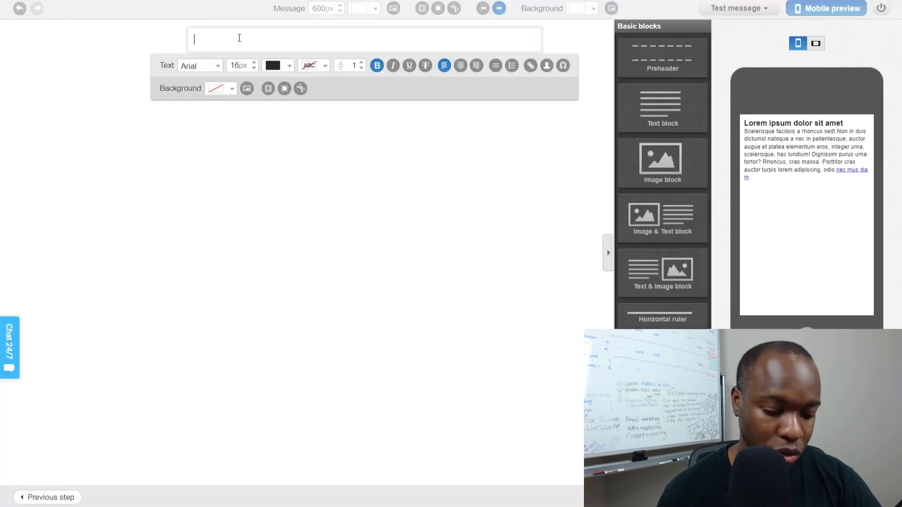
{"action": "key", "text": "ctrl+v"}
{"action": "left_click", "coordinate": [354, 220]}
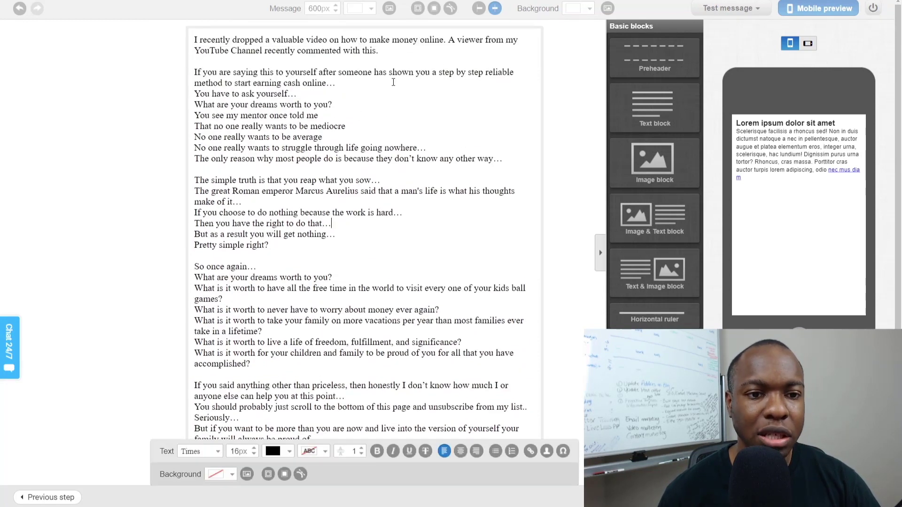
- Insert blank lines between the short sentences from "method to start earning cash online…" down to "No one really wants to be average"
{"action": "left_click", "coordinate": [522, 72]}
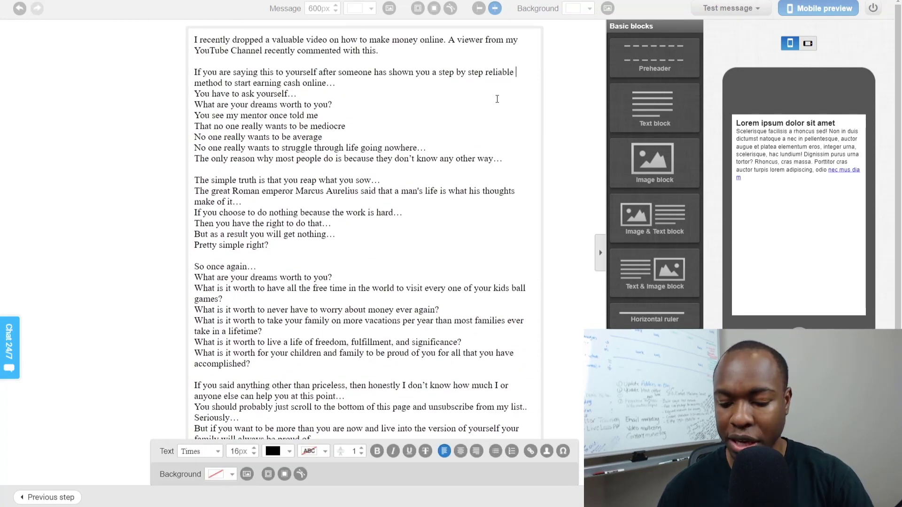
{"action": "left_click", "coordinate": [382, 81]}
{"action": "key", "text": "Return"}
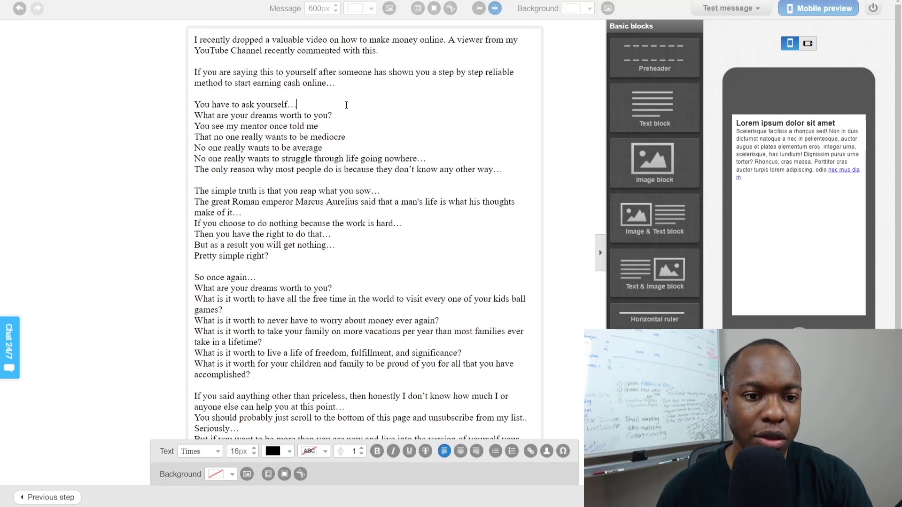
{"action": "key", "text": "Return"}
{"action": "key", "text": "Return"}
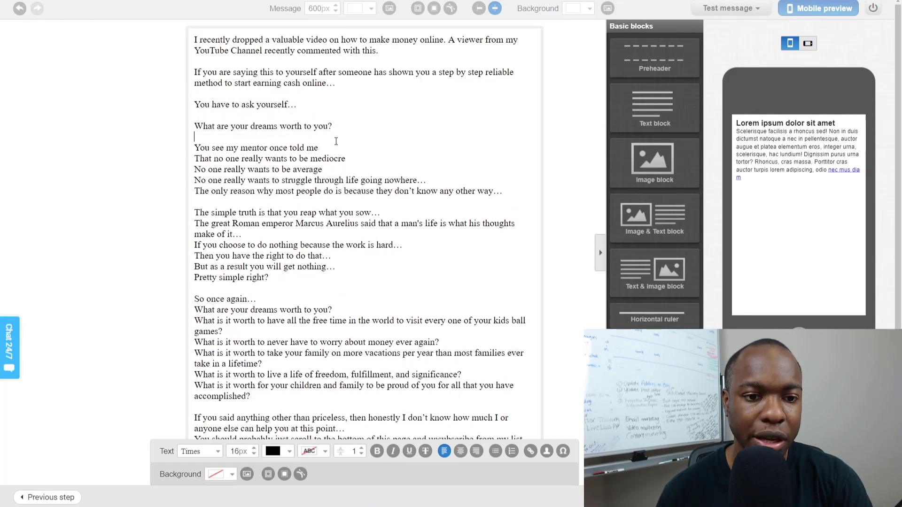
{"action": "left_click", "coordinate": [170, 168]}
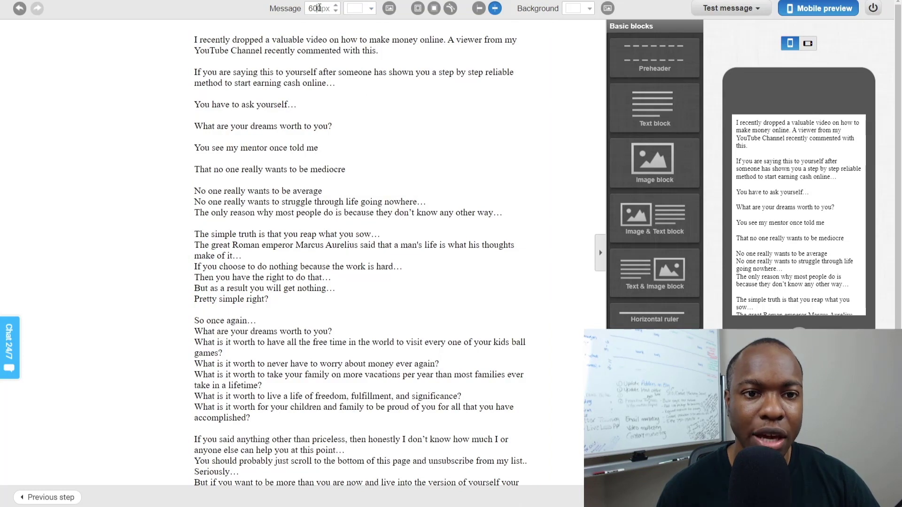
- Reduce the message width to 587 px
{"action": "left_click", "coordinate": [336, 14]}
{"action": "left_click", "coordinate": [336, 13]}
{"action": "left_click", "coordinate": [336, 14]}
{"action": "left_click", "coordinate": [336, 14]}
{"action": "left_click", "coordinate": [336, 14]}
{"action": "left_click", "coordinate": [336, 13]}
{"action": "left_click", "coordinate": [336, 13]}
{"action": "left_click", "coordinate": [336, 13]}
{"action": "left_click", "coordinate": [336, 13]}
{"action": "left_click", "coordinate": [336, 13]}
{"action": "left_click", "coordinate": [336, 13]}
{"action": "left_click", "coordinate": [336, 13]}
{"action": "left_click", "coordinate": [336, 13]}
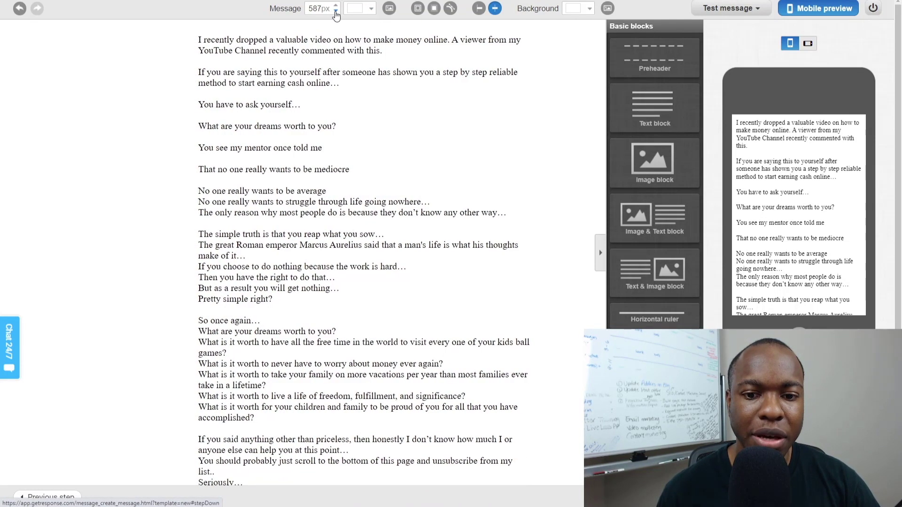
- Insert an image placeholder beside the opening paragraphs of the email's text block
{"action": "left_click", "coordinate": [489, 159]}
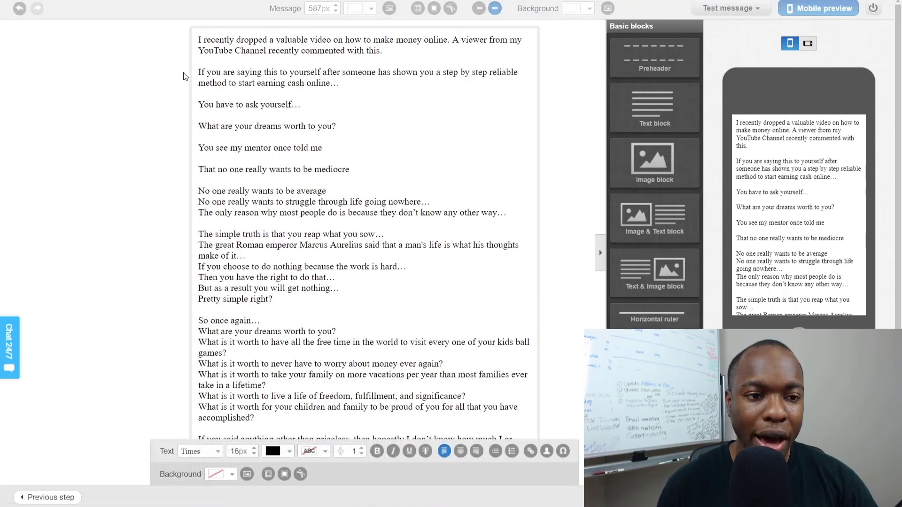
{"action": "left_click", "coordinate": [155, 74]}
{"action": "left_click", "coordinate": [292, 86]}
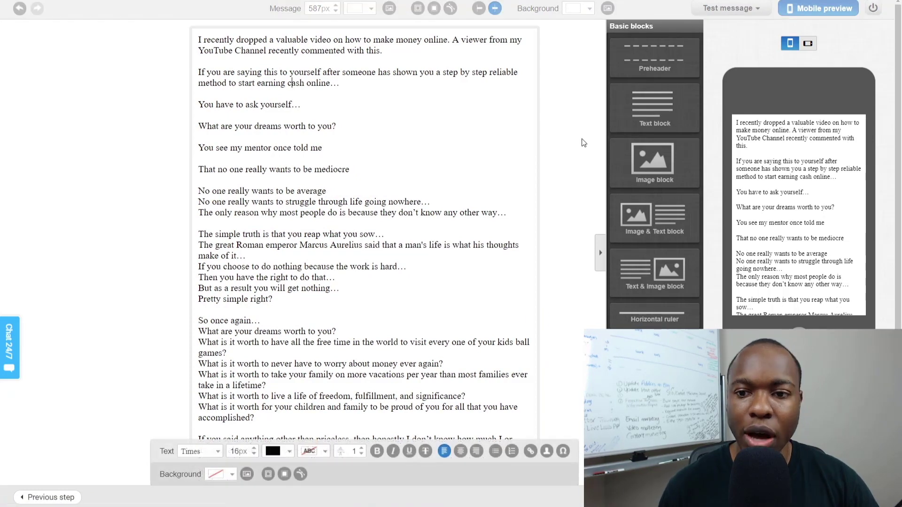
{"action": "scroll", "coordinate": [292, 86], "scroll_direction": "down", "scroll_amount": 3}
{"action": "left_click_drag", "start_coordinate": [656, 168], "coordinate": [463, 390]}
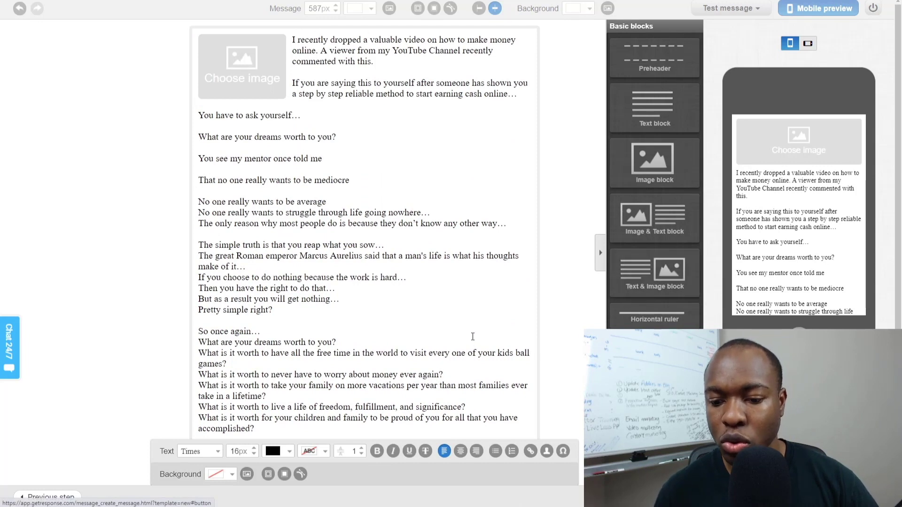
{"action": "scroll", "coordinate": [472, 336], "scroll_direction": "down", "scroll_amount": 3}
{"action": "scroll", "coordinate": [341, 117], "scroll_direction": "up", "scroll_amount": 3}
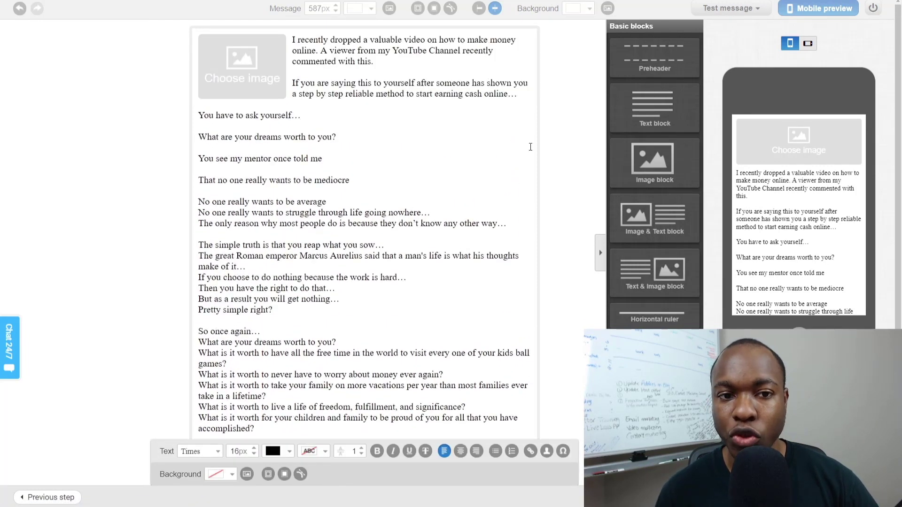
- Generate the plain text version from the HTML message, wrap its long lines, review it, and close the plain text editor
{"action": "scroll", "coordinate": [530, 147], "scroll_direction": "down", "scroll_amount": 3}
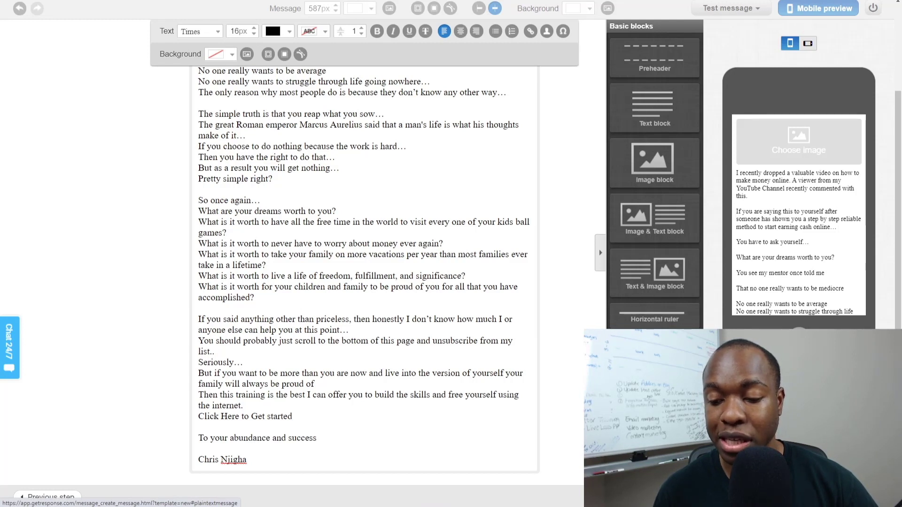
{"action": "left_click", "coordinate": [658, 497]}
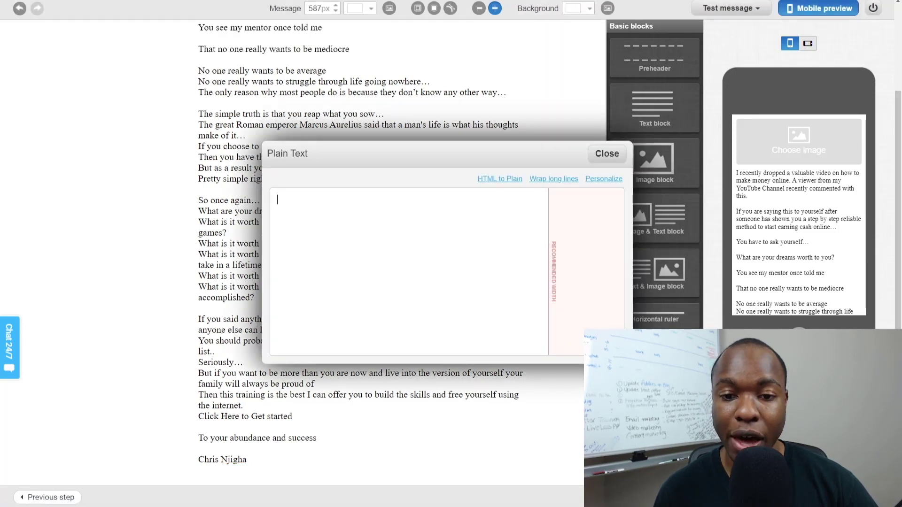
{"action": "left_click", "coordinate": [466, 183]}
{"action": "left_click", "coordinate": [431, 261]}
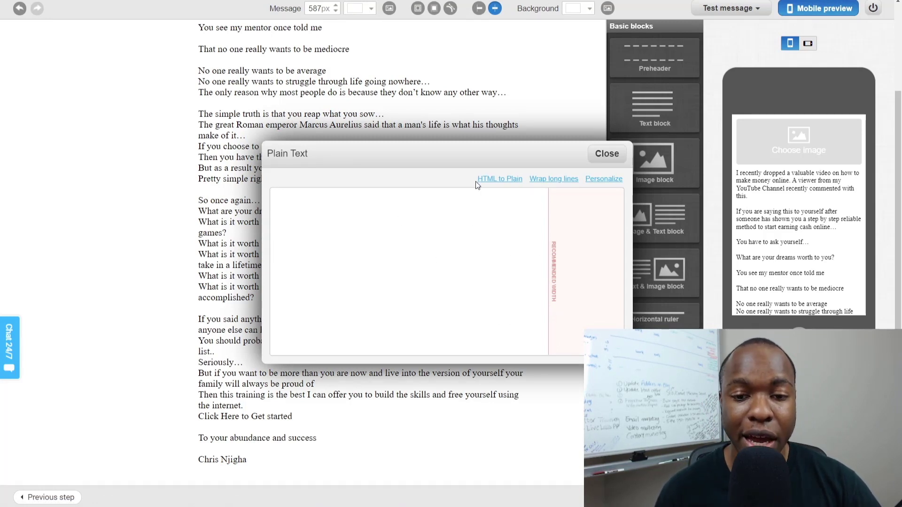
{"action": "left_click", "coordinate": [490, 181]}
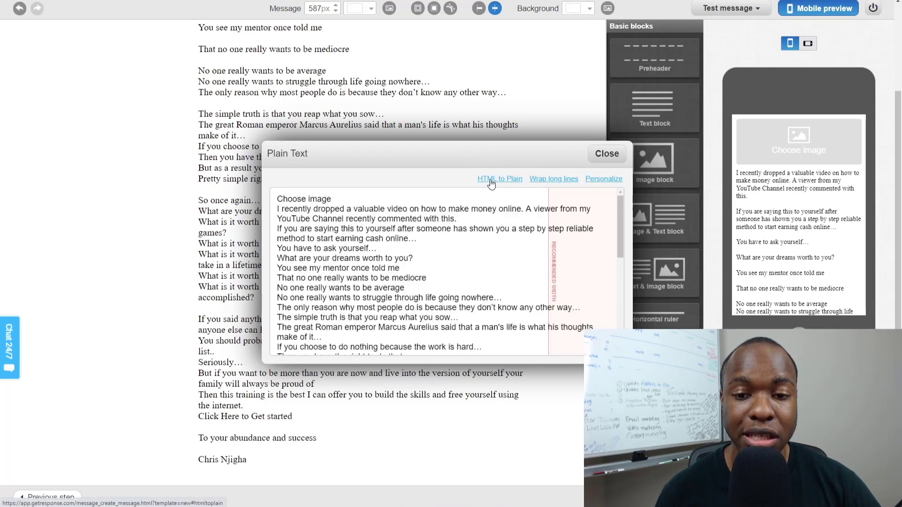
{"action": "left_click", "coordinate": [540, 183]}
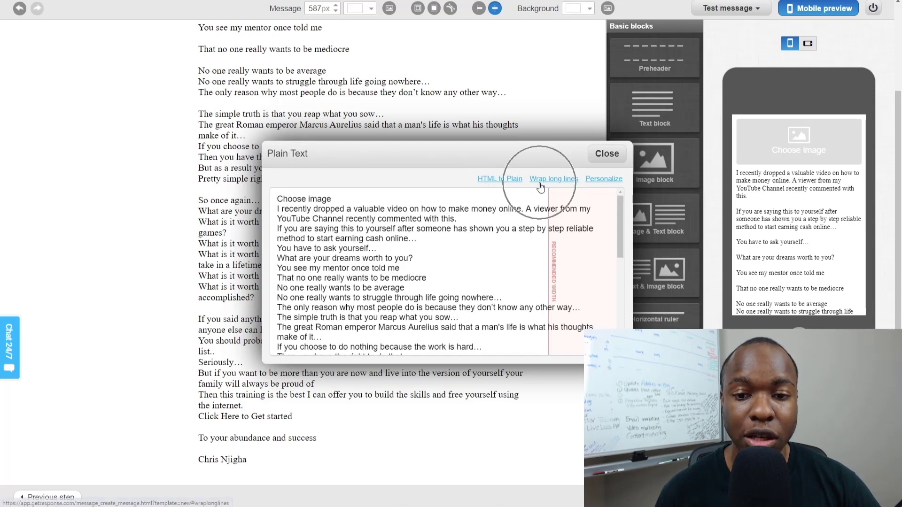
{"action": "scroll", "coordinate": [540, 211], "scroll_direction": "down", "scroll_amount": 7}
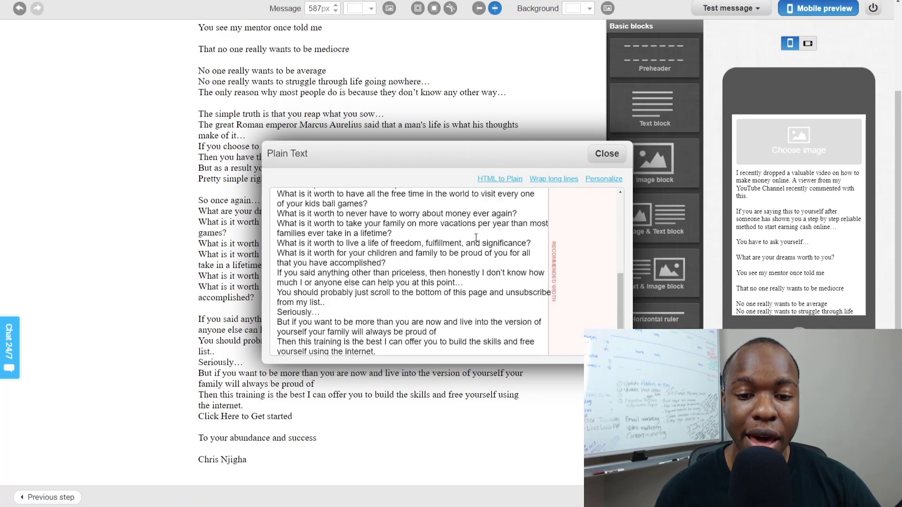
{"action": "left_click", "coordinate": [596, 158]}
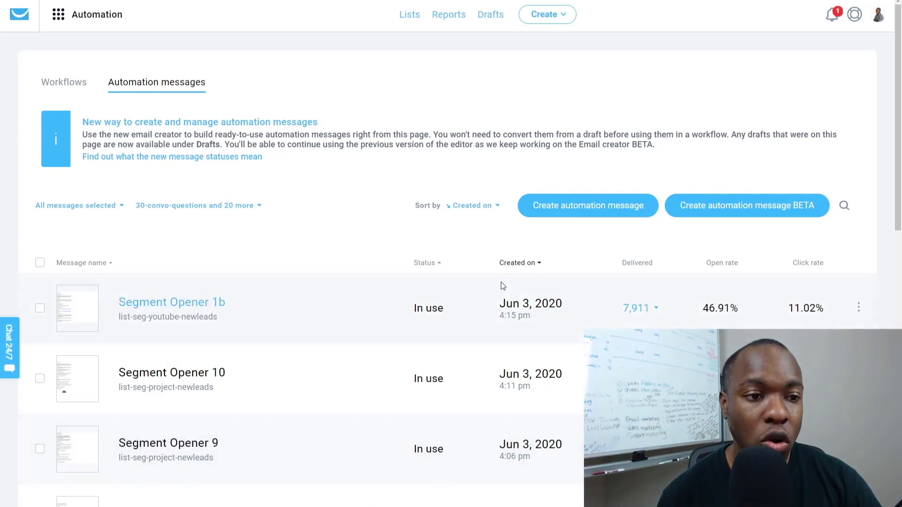
- Look through the list of automation messages for the newly created email
{"action": "scroll", "coordinate": [227, 278], "scroll_direction": "down", "scroll_amount": 2}
{"action": "scroll", "coordinate": [352, 218], "scroll_direction": "down", "scroll_amount": 5}
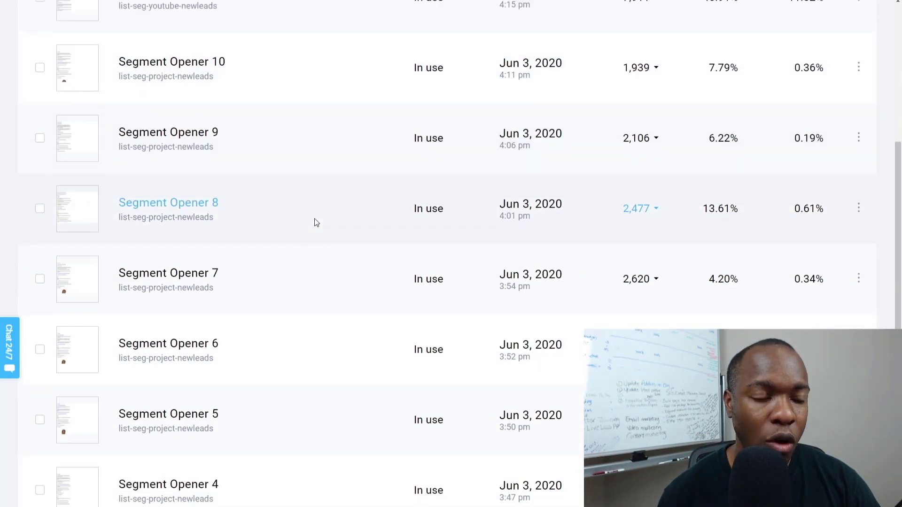
{"action": "scroll", "coordinate": [314, 223], "scroll_direction": "up", "scroll_amount": 7}
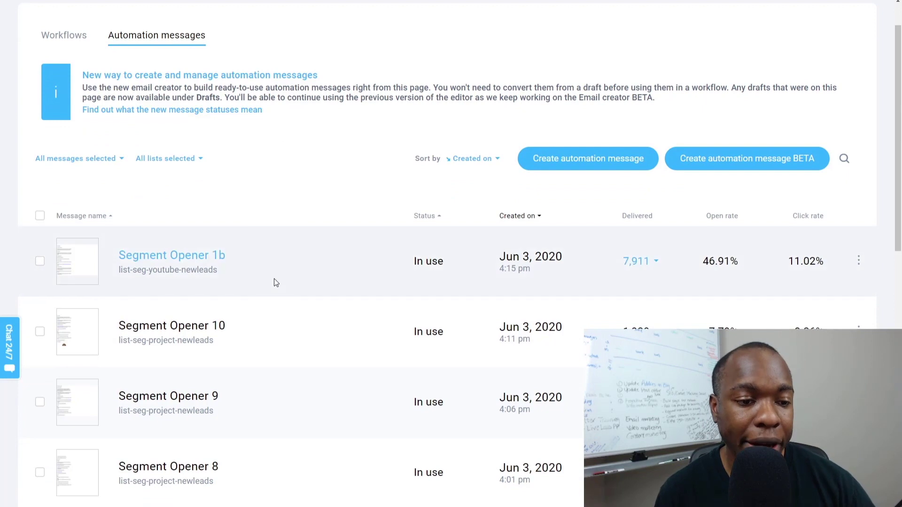
{"action": "scroll", "coordinate": [275, 279], "scroll_direction": "up", "scroll_amount": 1}
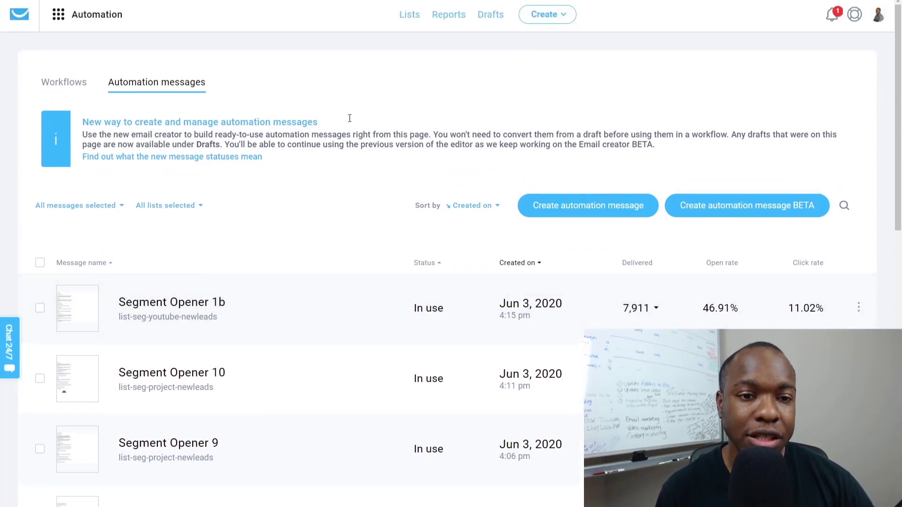
- Open the drafts list and locate the "Test email 1" draft for youtube_test_list
{"action": "left_click", "coordinate": [488, 23]}
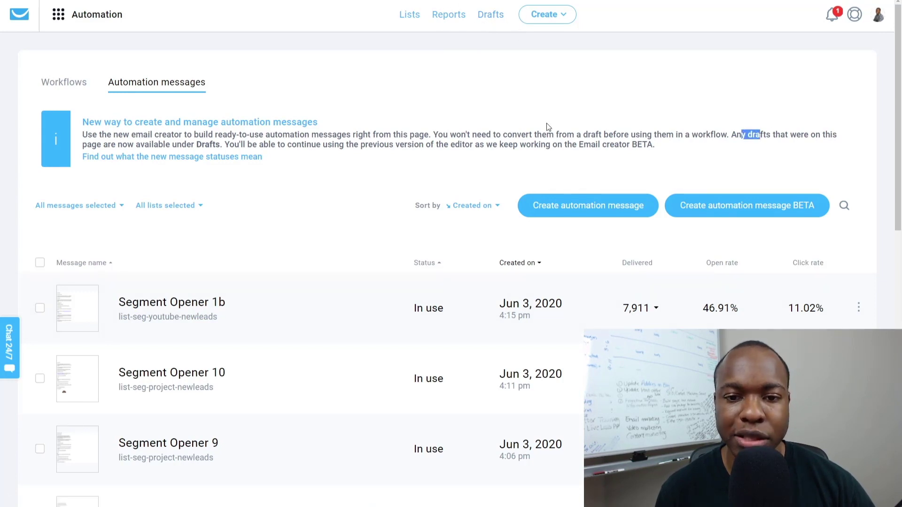
{"action": "left_click", "coordinate": [491, 17]}
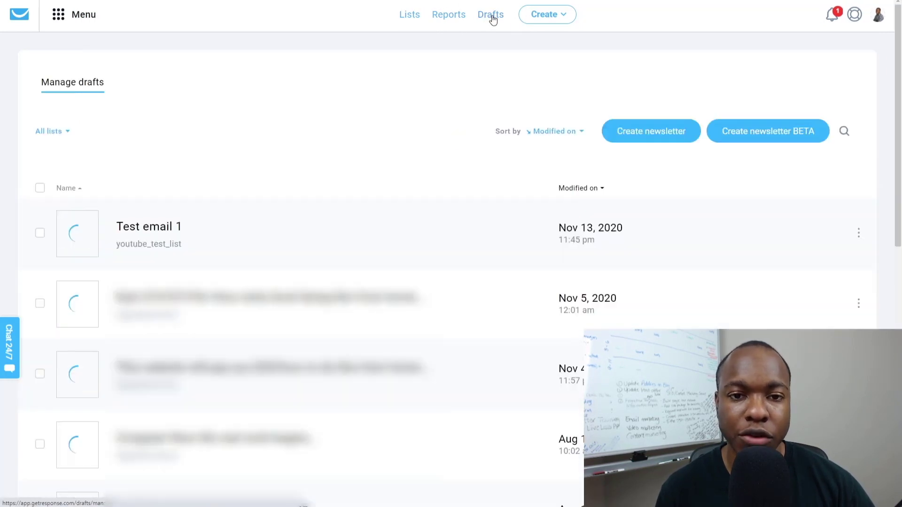
{"action": "left_click", "coordinate": [145, 229]}
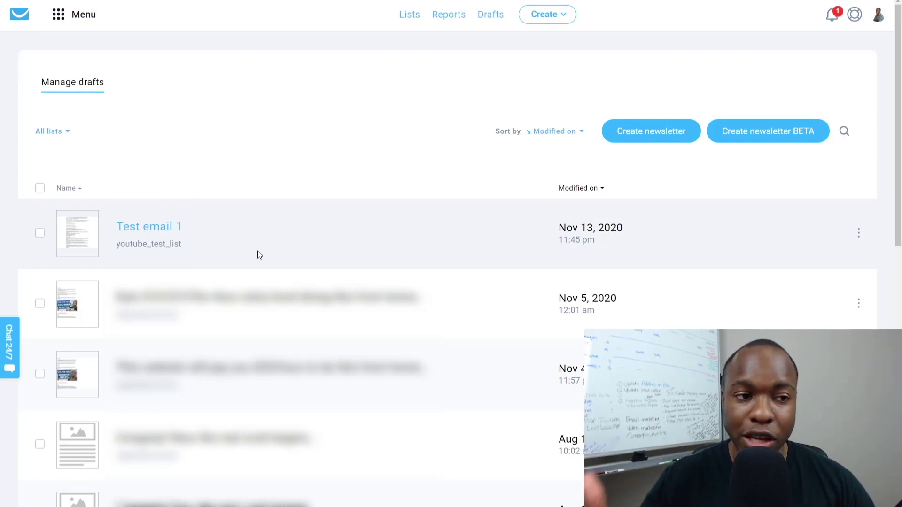
{"action": "key", "text": "ctrl"}
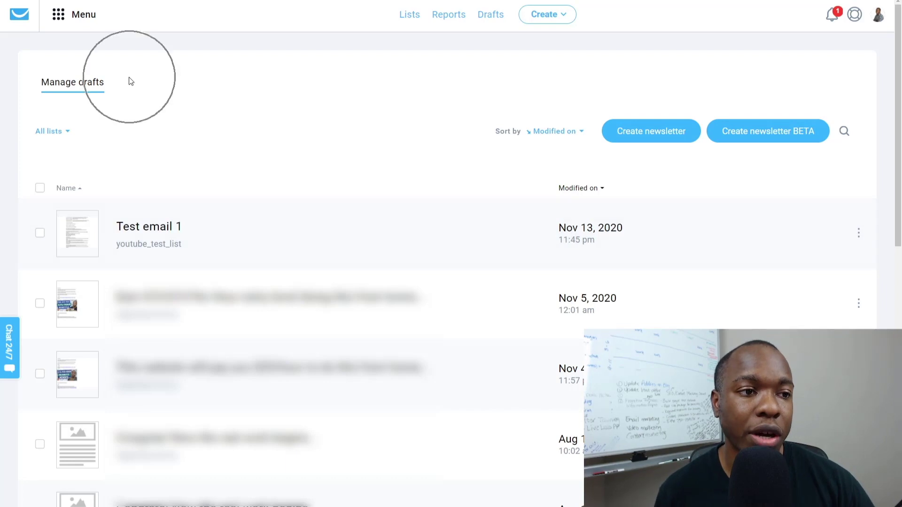
- Go to the Automation section and look over the list of existing workflows
{"action": "left_click", "coordinate": [62, 17]}
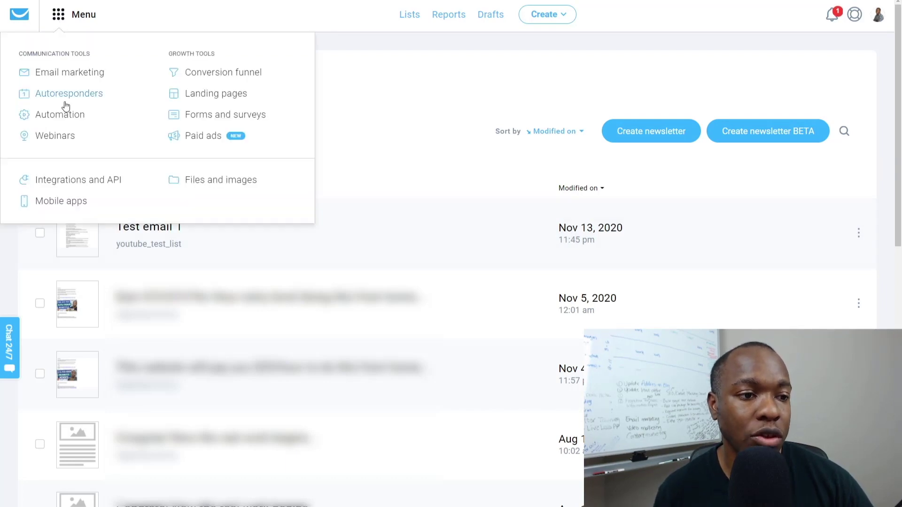
{"action": "key", "text": "ctrl"}
{"action": "left_click", "coordinate": [68, 117]}
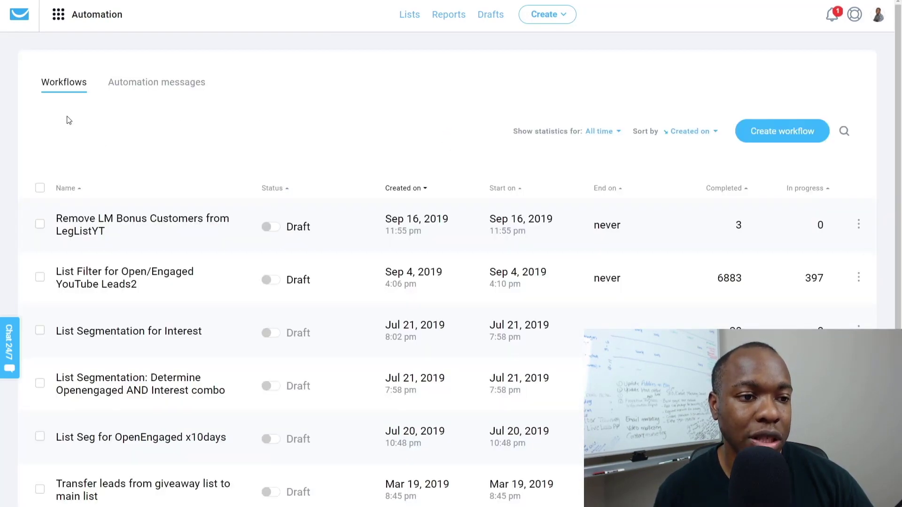
{"action": "scroll", "coordinate": [269, 117], "scroll_direction": "down", "scroll_amount": 1}
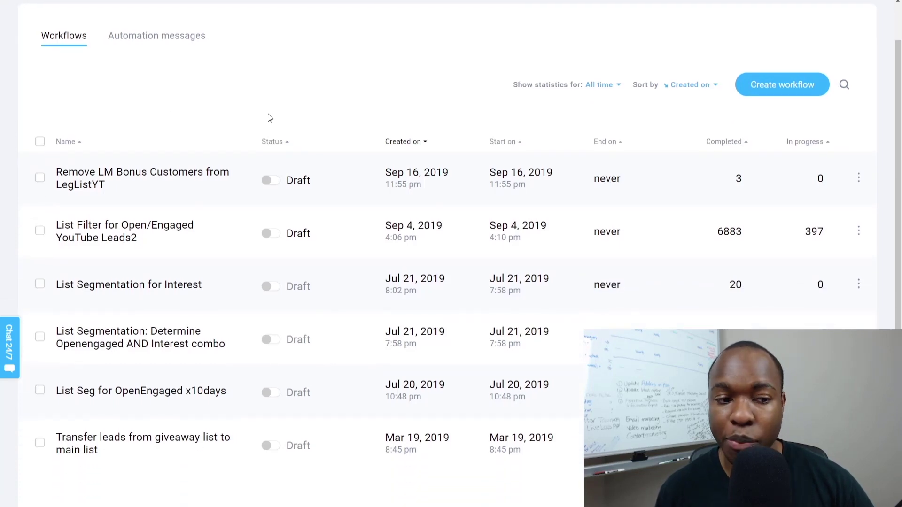
{"action": "scroll", "coordinate": [235, 106], "scroll_direction": "down", "scroll_amount": 1}
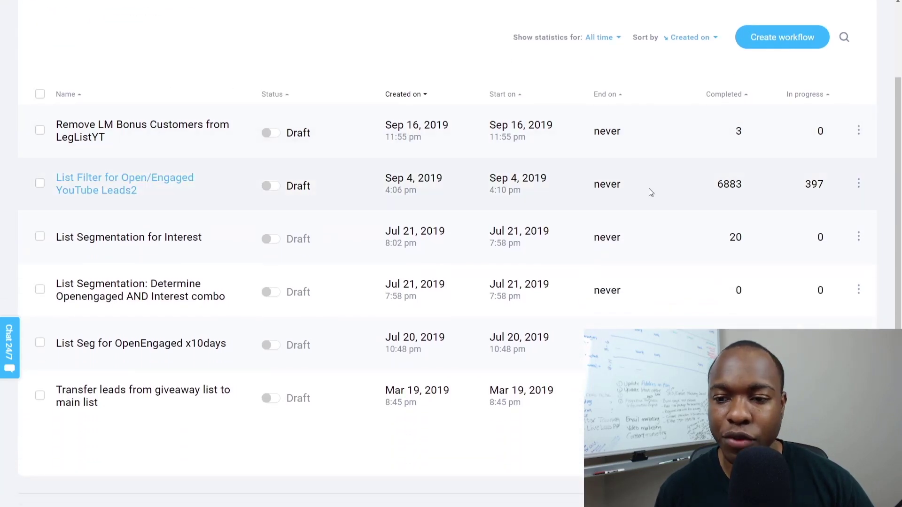
{"action": "scroll", "coordinate": [648, 190], "scroll_direction": "up", "scroll_amount": 2}
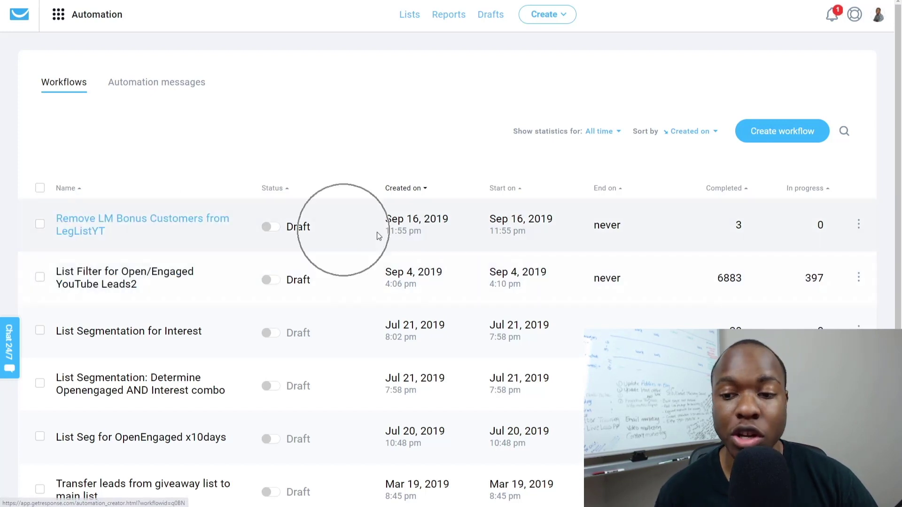
- Open the "List Filter for Open/Engaged YouTube Leads2" workflow, examine its chain of messages, conditions and list moves, and return to the workflows list
{"action": "left_click", "coordinate": [859, 277]}
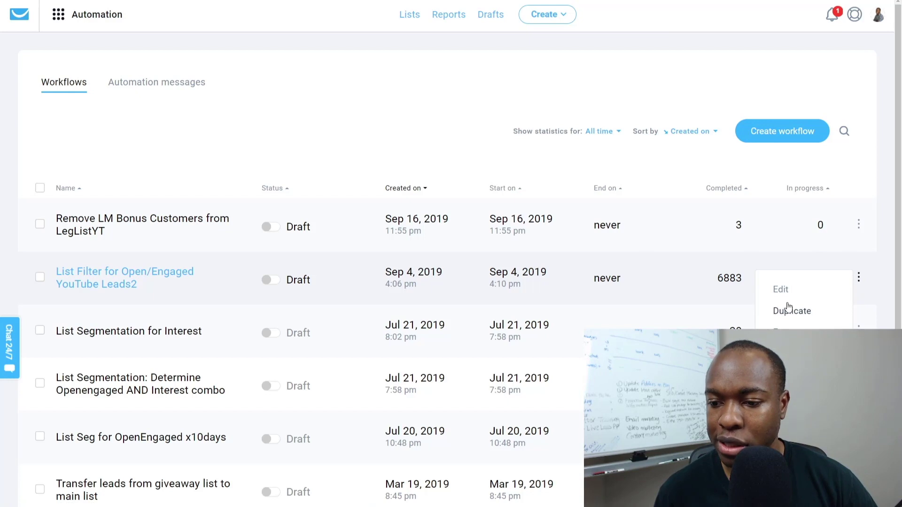
{"action": "left_click", "coordinate": [779, 291]}
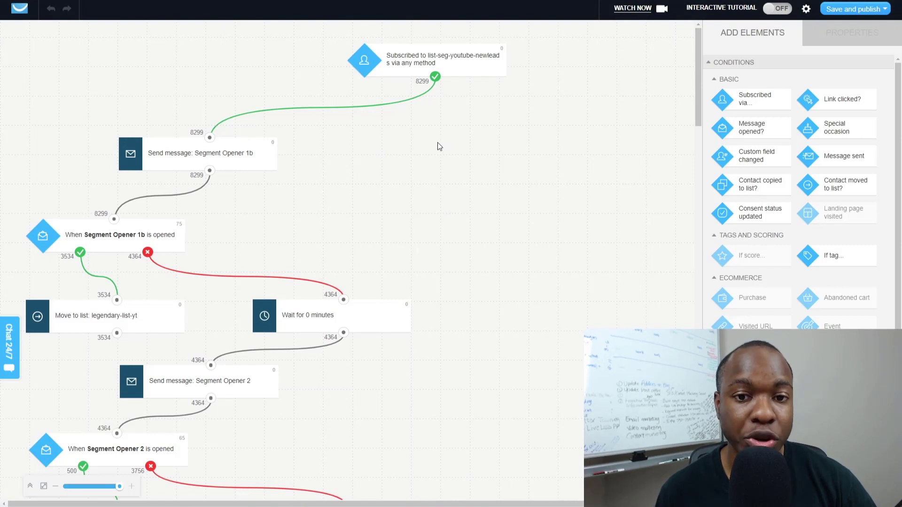
{"action": "left_click", "coordinate": [425, 53]}
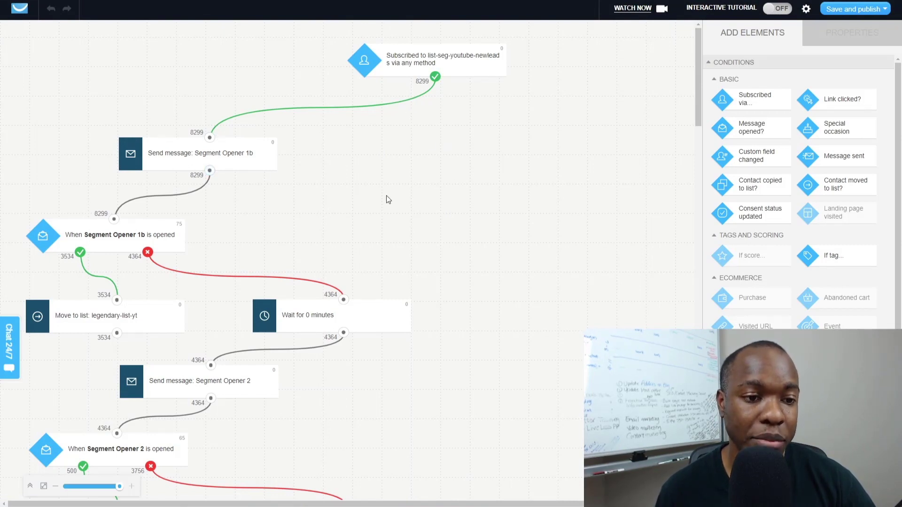
{"action": "scroll", "coordinate": [386, 195], "scroll_direction": "down", "scroll_amount": 5}
{"action": "scroll", "coordinate": [339, 152], "scroll_direction": "up", "scroll_amount": 3}
{"action": "scroll", "coordinate": [224, 224], "scroll_direction": "down", "scroll_amount": 4}
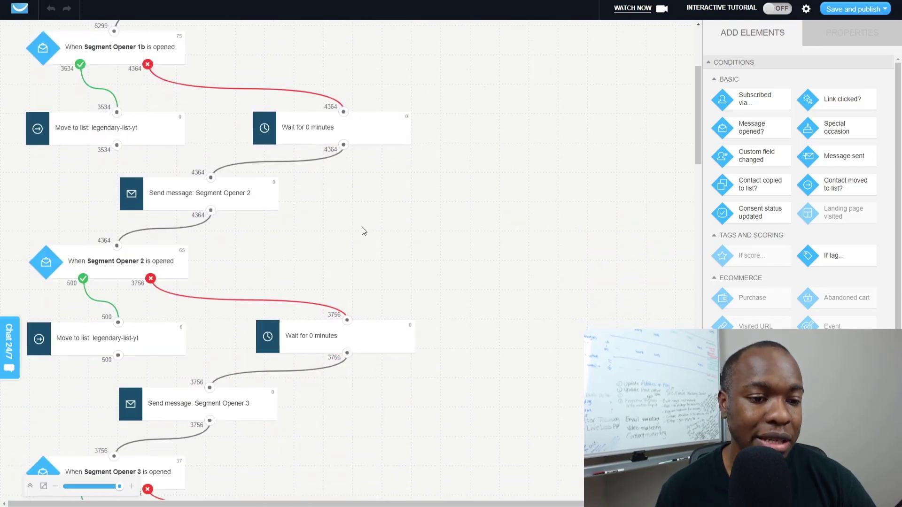
{"action": "scroll", "coordinate": [370, 159], "scroll_direction": "down", "scroll_amount": 6}
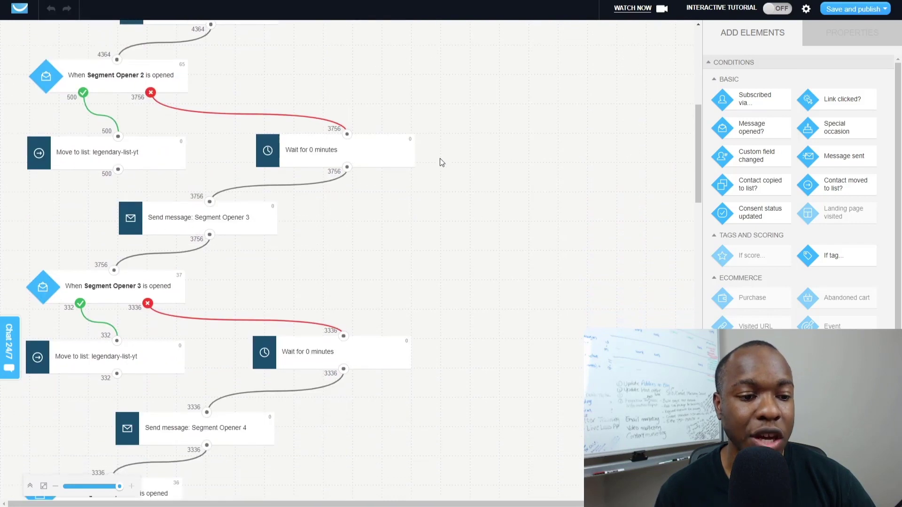
{"action": "scroll", "coordinate": [235, 168], "scroll_direction": "down", "scroll_amount": 14}
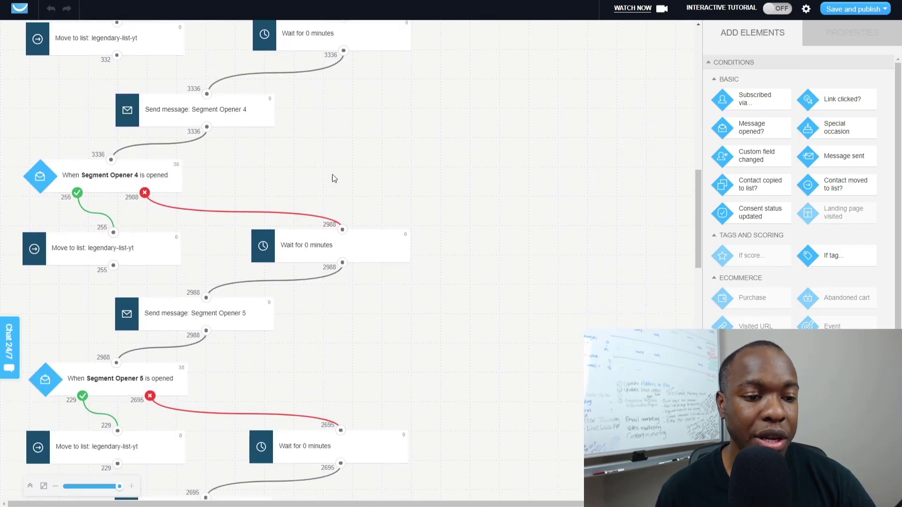
{"action": "scroll", "coordinate": [332, 174], "scroll_direction": "down", "scroll_amount": 15}
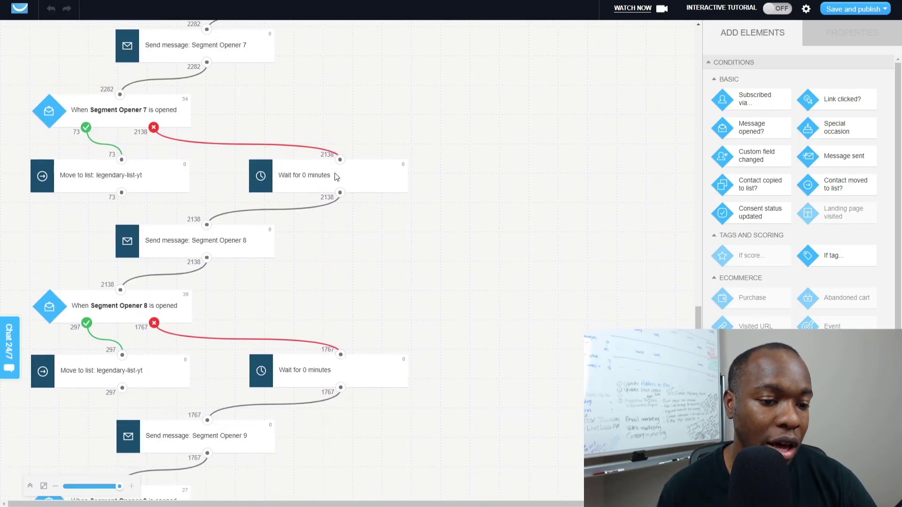
{"action": "scroll", "coordinate": [369, 173], "scroll_direction": "down", "scroll_amount": 8}
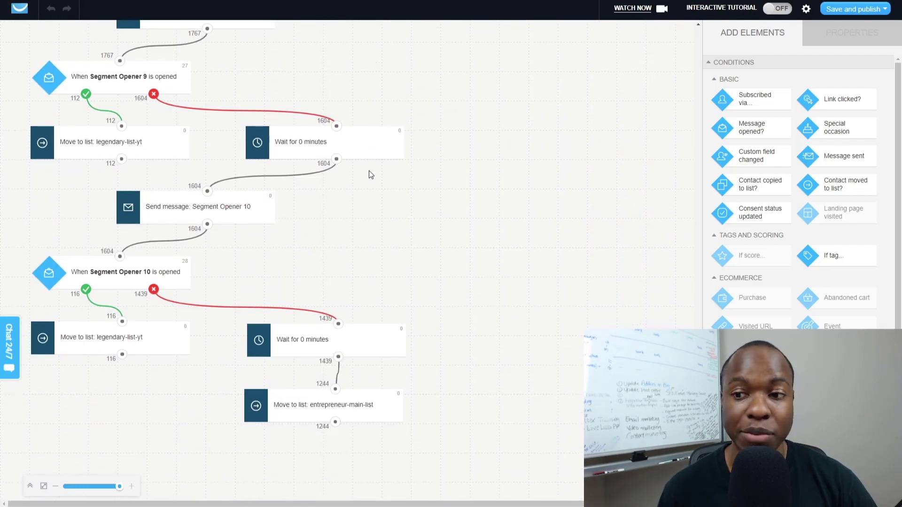
{"action": "scroll", "coordinate": [409, 174], "scroll_direction": "up", "scroll_amount": 13}
{"action": "scroll", "coordinate": [561, 183], "scroll_direction": "down", "scroll_amount": 2}
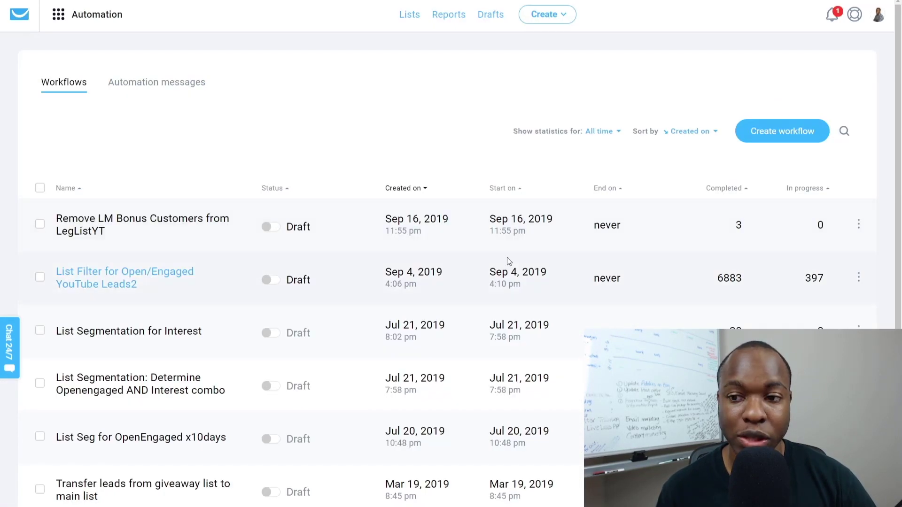
{"action": "scroll", "coordinate": [329, 249], "scroll_direction": "down", "scroll_amount": 2}
{"action": "scroll", "coordinate": [376, 235], "scroll_direction": "up", "scroll_amount": 2}
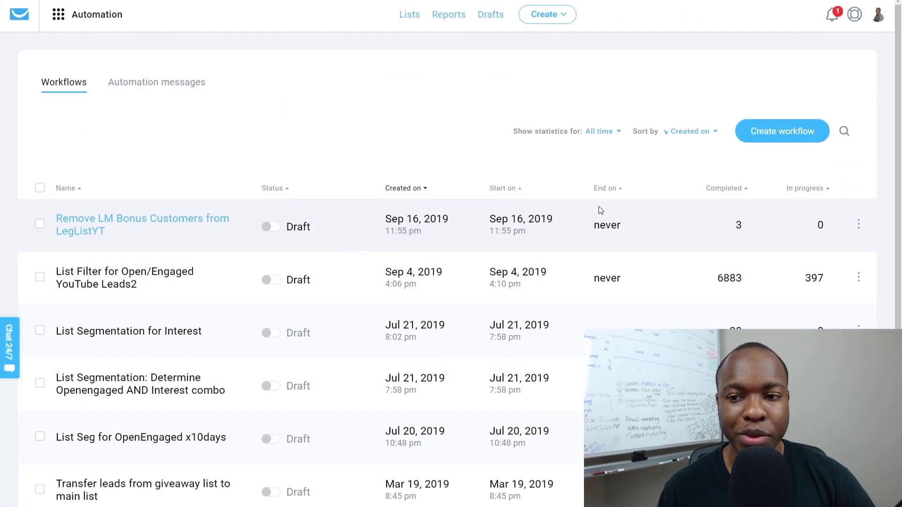
- Look through the automation templates and start a new workflow built from scratch
{"action": "left_click", "coordinate": [776, 133]}
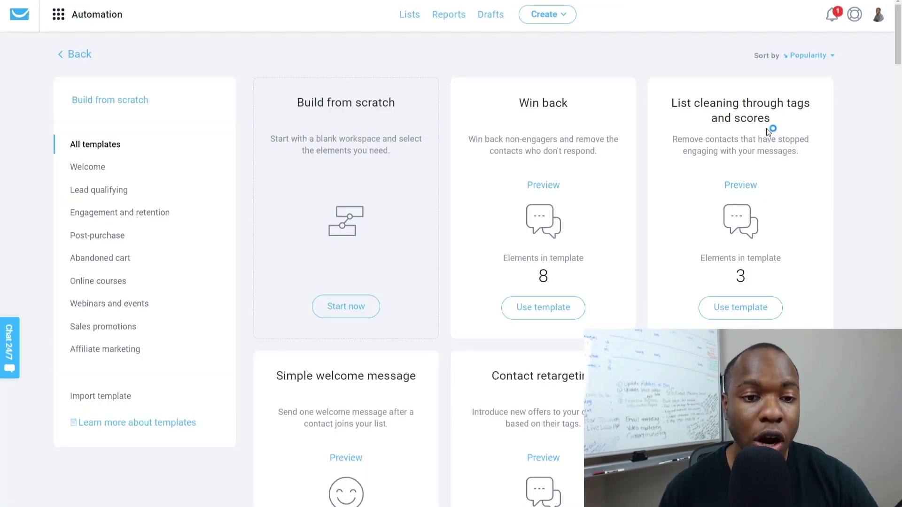
{"action": "scroll", "coordinate": [260, 223], "scroll_direction": "down", "scroll_amount": 6}
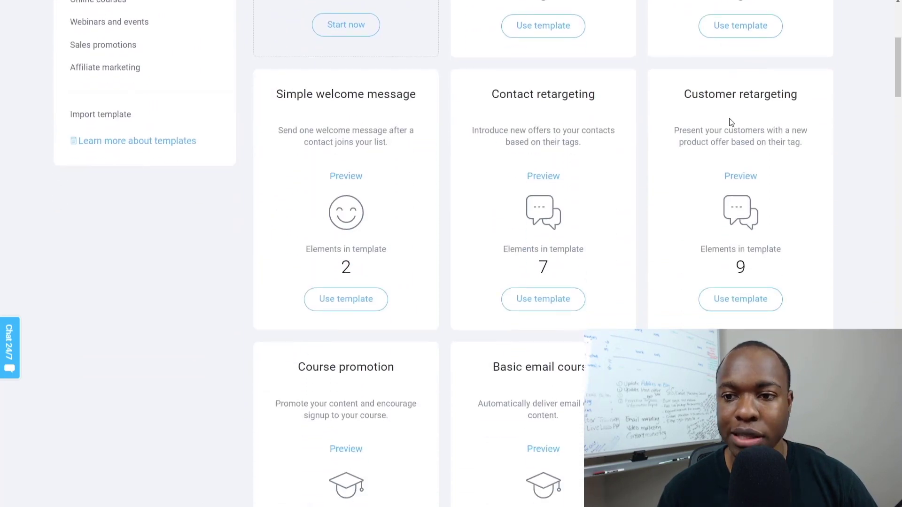
{"action": "scroll", "coordinate": [724, 105], "scroll_direction": "down", "scroll_amount": 20}
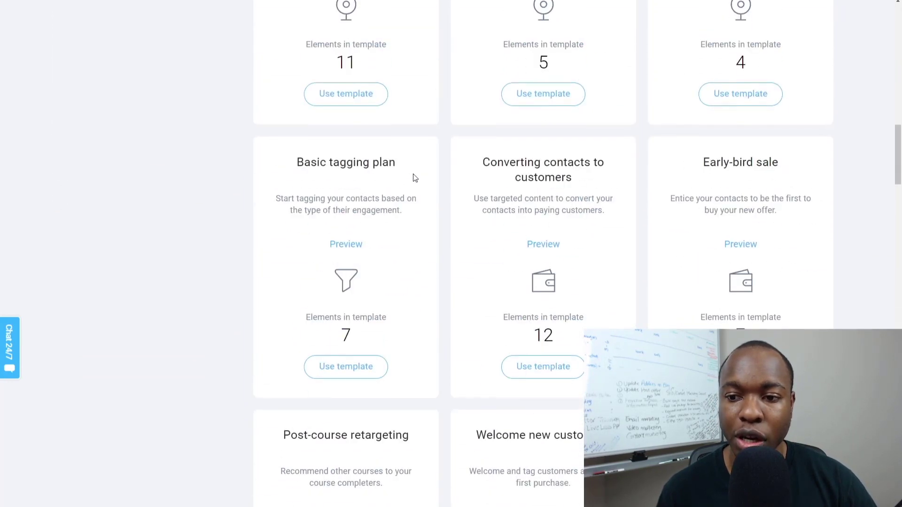
{"action": "scroll", "coordinate": [413, 178], "scroll_direction": "down", "scroll_amount": 6}
{"action": "scroll", "coordinate": [413, 178], "scroll_direction": "up", "scroll_amount": 20}
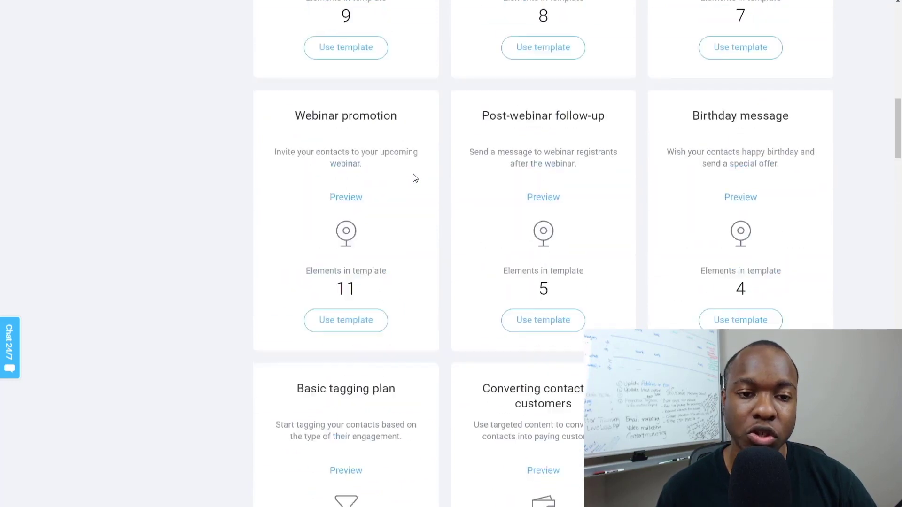
{"action": "scroll", "coordinate": [413, 178], "scroll_direction": "up", "scroll_amount": 2}
{"action": "key", "text": "ctrl"}
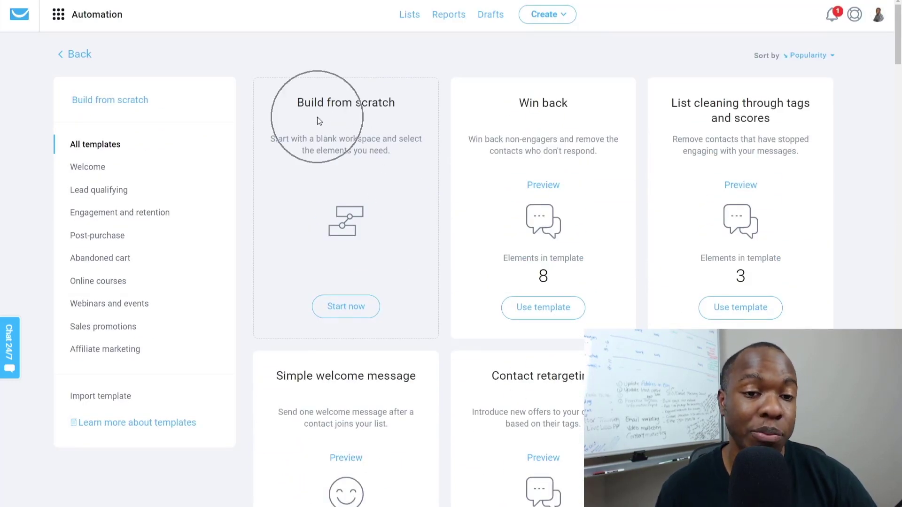
{"action": "left_click", "coordinate": [336, 306]}
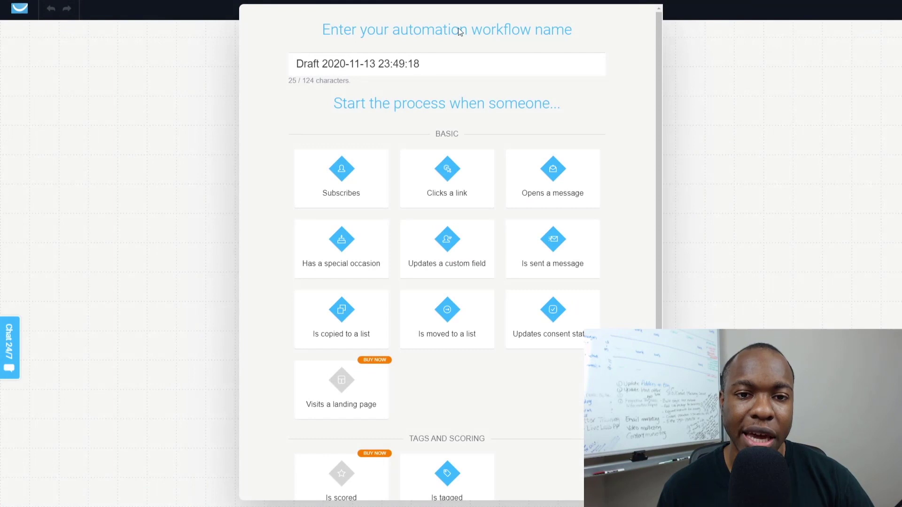
- Name the workflow "Test YouTube Workflow" and choose Subscribes as its starting condition
{"action": "triple_click", "coordinate": [440, 60]}
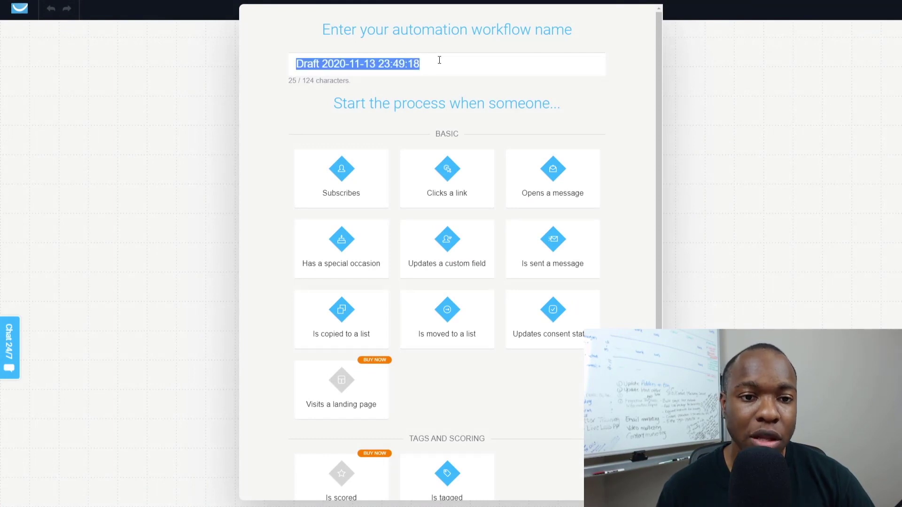
{"action": "type", "text": "Test YouTube Workflow"}
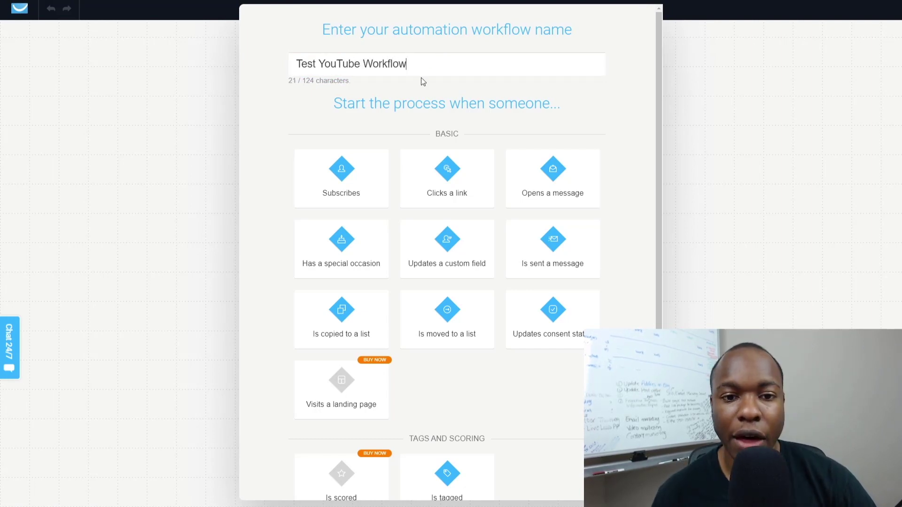
{"action": "scroll", "coordinate": [286, 143], "scroll_direction": "down", "scroll_amount": 4}
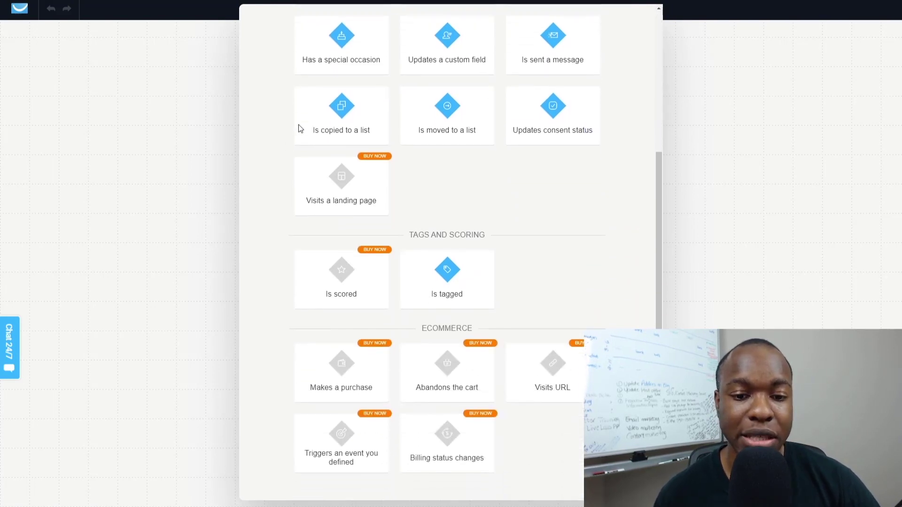
{"action": "scroll", "coordinate": [355, 174], "scroll_direction": "up", "scroll_amount": 4}
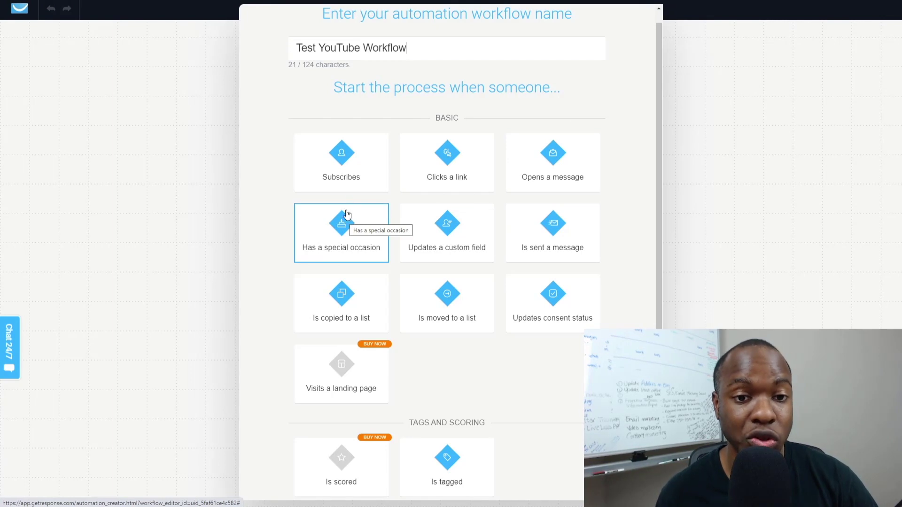
{"action": "scroll", "coordinate": [403, 155], "scroll_direction": "up", "scroll_amount": 1}
{"action": "left_click", "coordinate": [347, 185]}
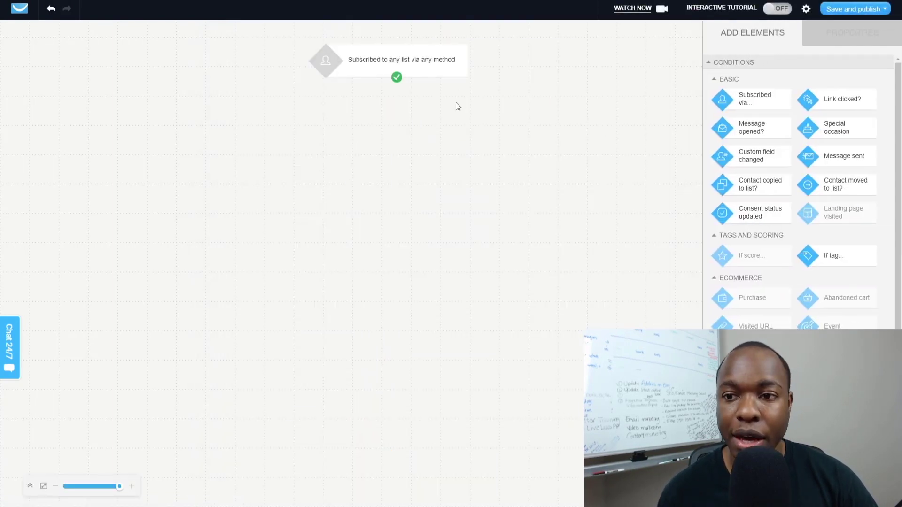
{"action": "key", "text": "ctrl"}
{"action": "key", "text": "ctrl"}
{"action": "key", "text": "ctrl"}
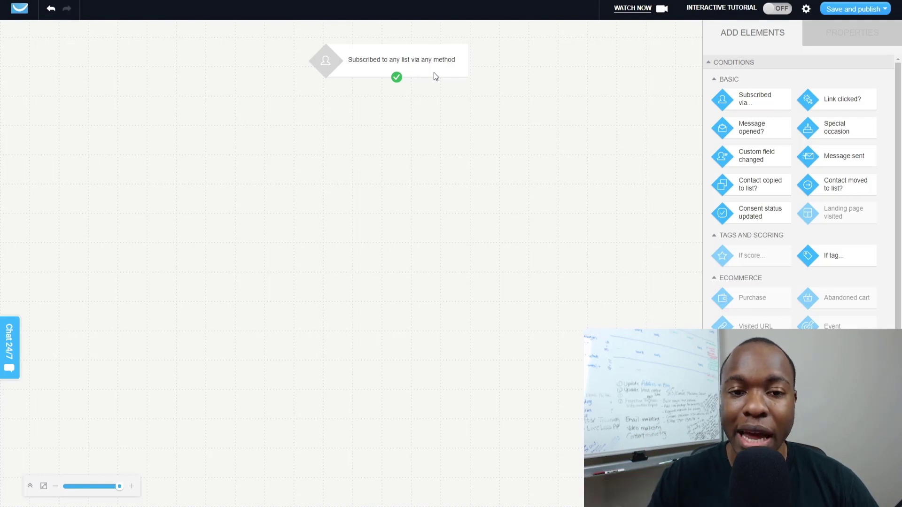
- Limit the workflow's subscription condition to the specific list youtube_test_list
{"action": "left_click", "coordinate": [382, 63]}
{"action": "left_click", "coordinate": [383, 66]}
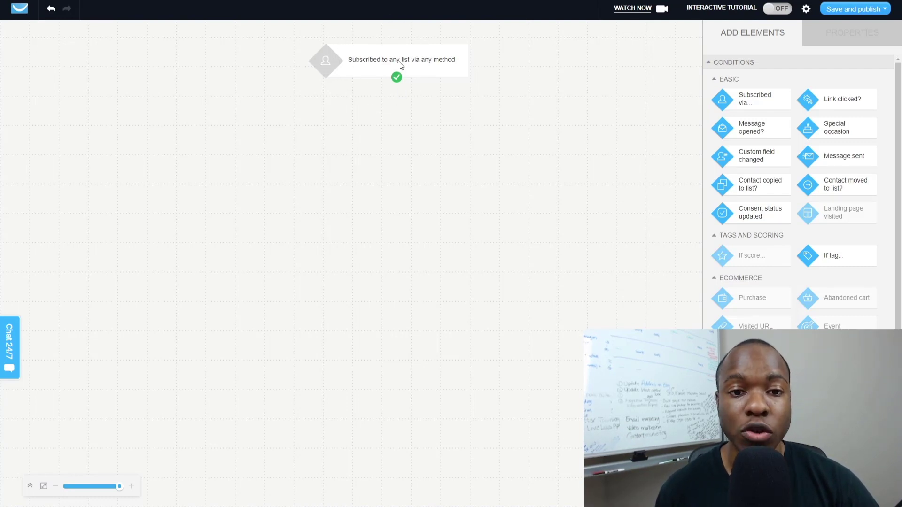
{"action": "left_click", "coordinate": [400, 65]}
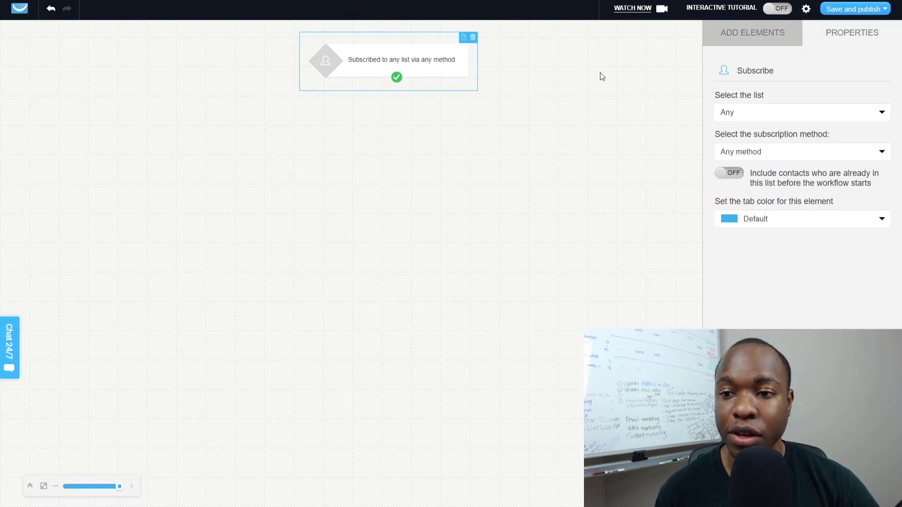
{"action": "left_click", "coordinate": [772, 115]}
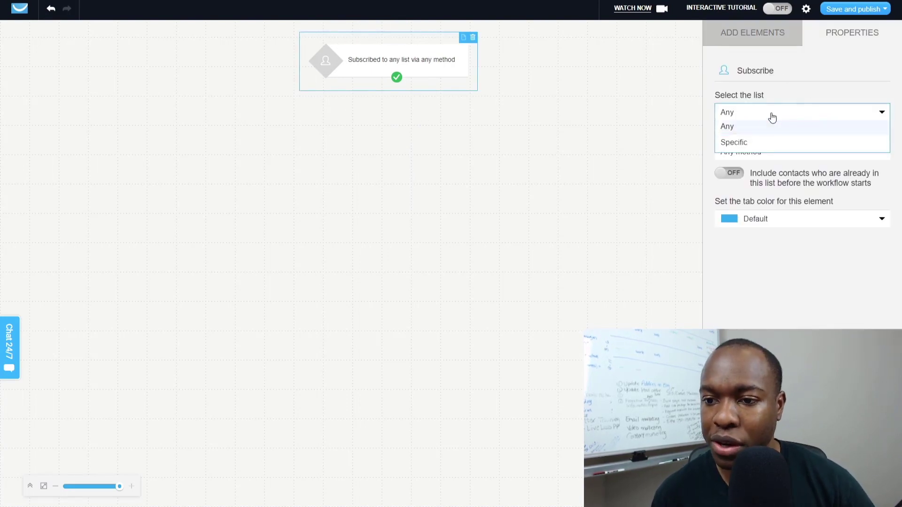
{"action": "left_click", "coordinate": [753, 143]}
{"action": "left_click", "coordinate": [767, 143]}
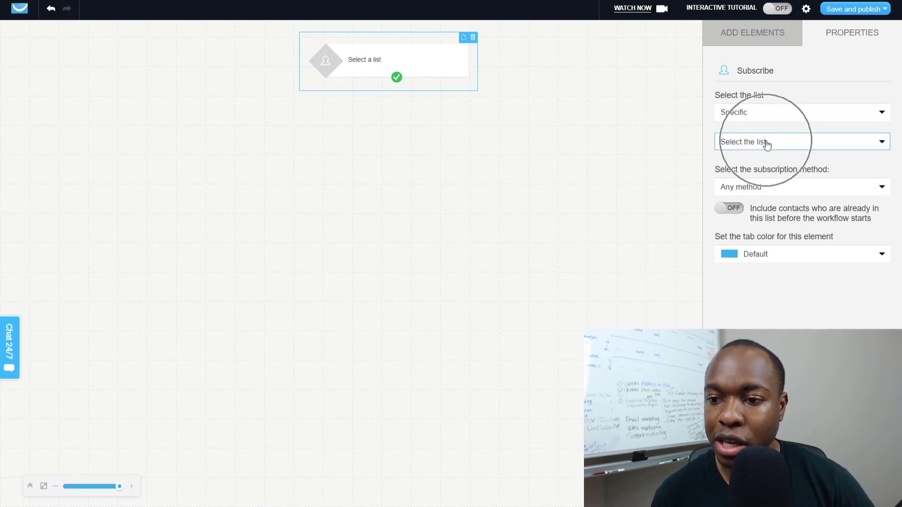
{"action": "scroll", "coordinate": [738, 202], "scroll_direction": "up", "scroll_amount": 2}
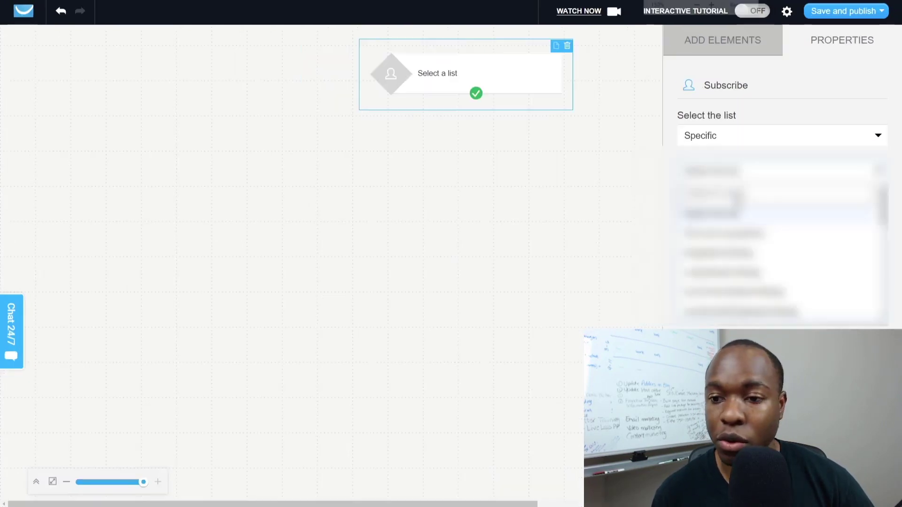
{"action": "scroll", "coordinate": [738, 202], "scroll_direction": "down", "scroll_amount": 2}
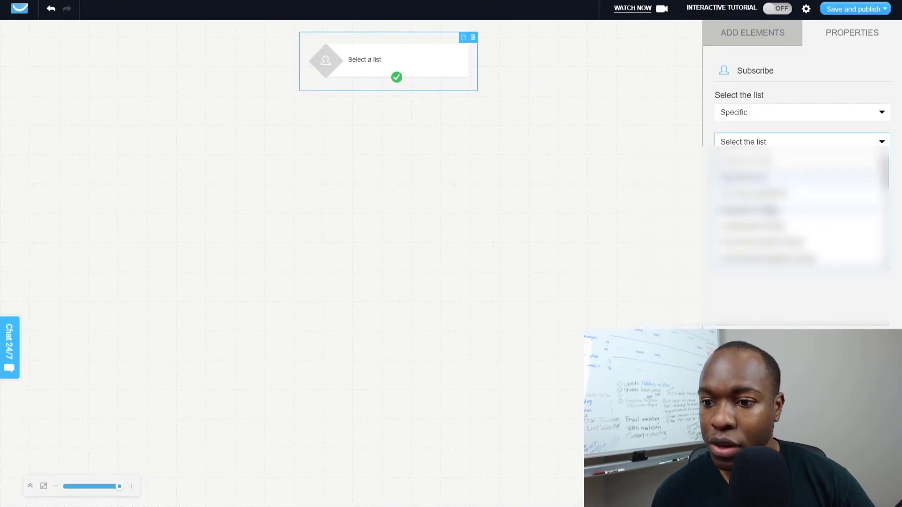
{"action": "scroll", "coordinate": [799, 207], "scroll_direction": "down", "scroll_amount": 3}
{"action": "scroll", "coordinate": [799, 207], "scroll_direction": "down", "scroll_amount": 2}
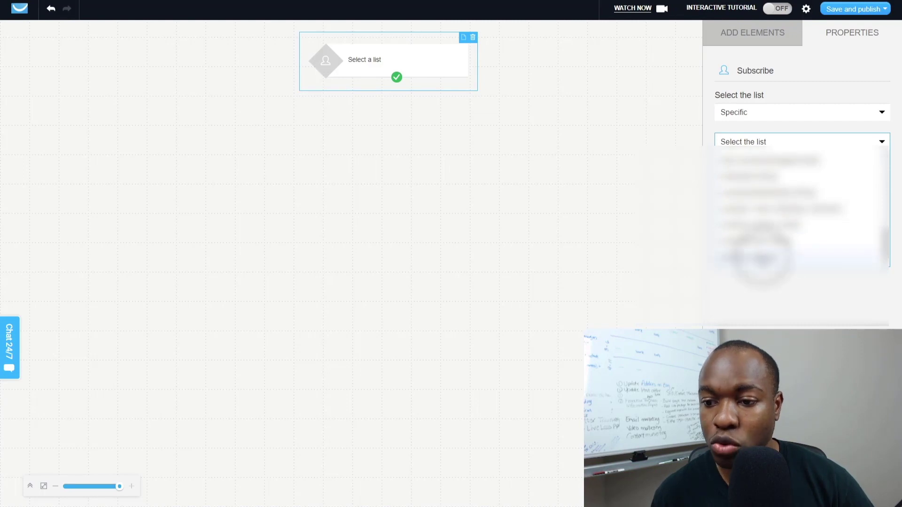
{"action": "left_click", "coordinate": [762, 258]}
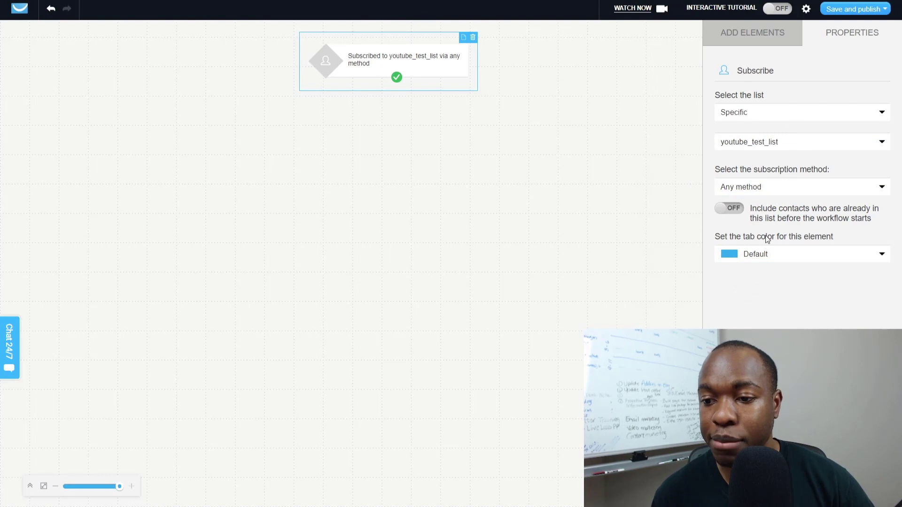
{"action": "left_click", "coordinate": [383, 148]}
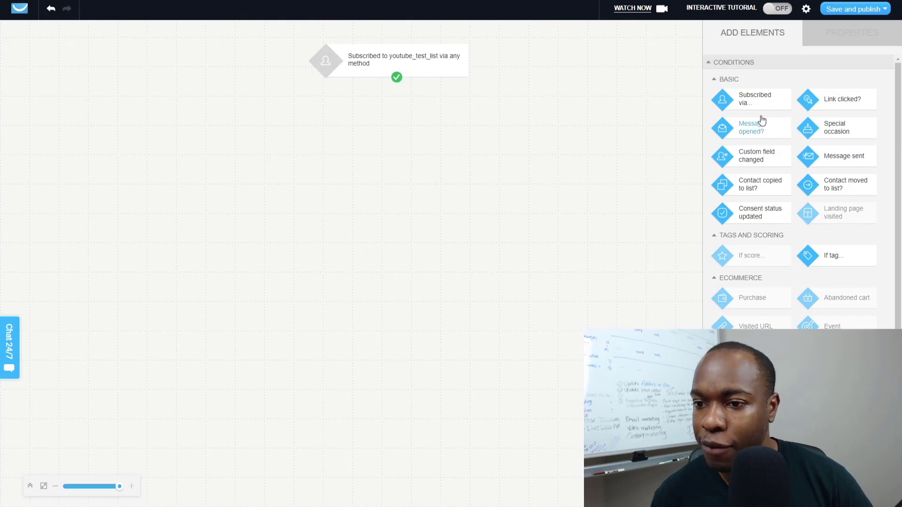
- Add a Send message action to the workflow canvas below the youtube_test_list subscription condition
{"action": "scroll", "coordinate": [737, 141], "scroll_direction": "down", "scroll_amount": 4}
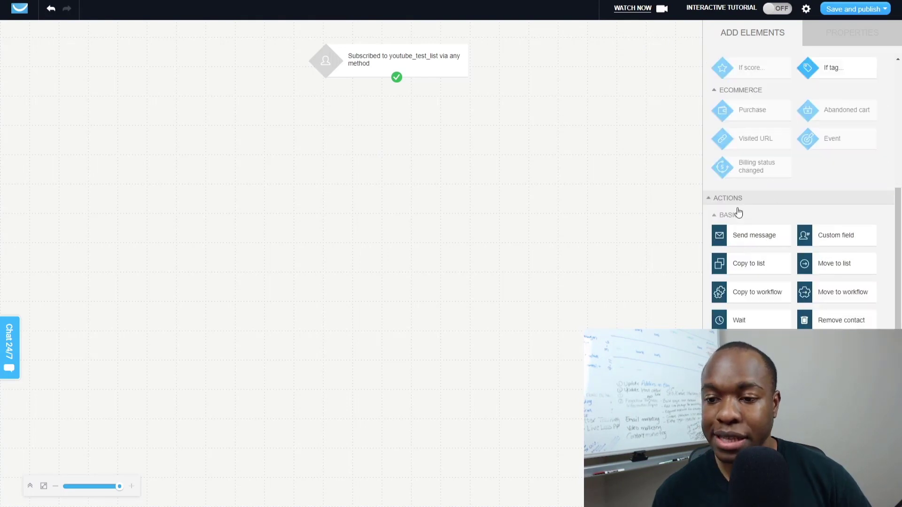
{"action": "left_click", "coordinate": [730, 242]}
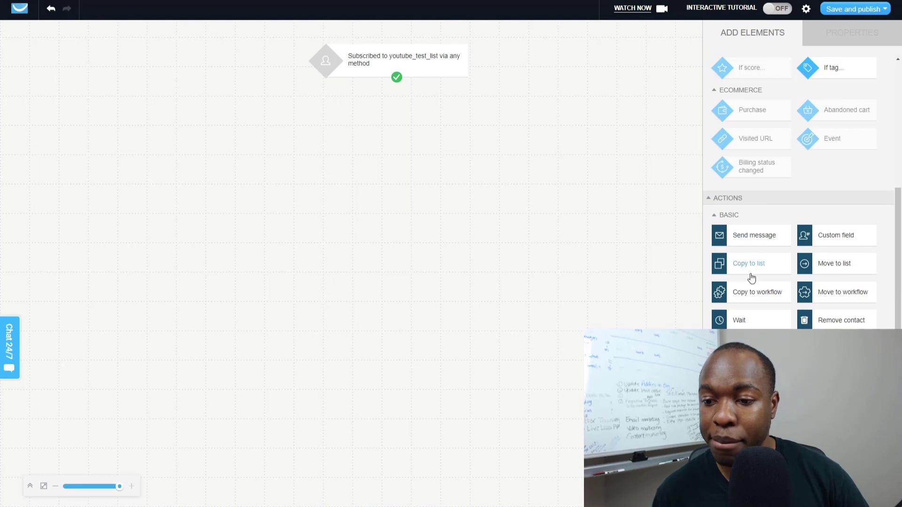
{"action": "left_click_drag", "start_coordinate": [742, 238], "coordinate": [389, 127]}
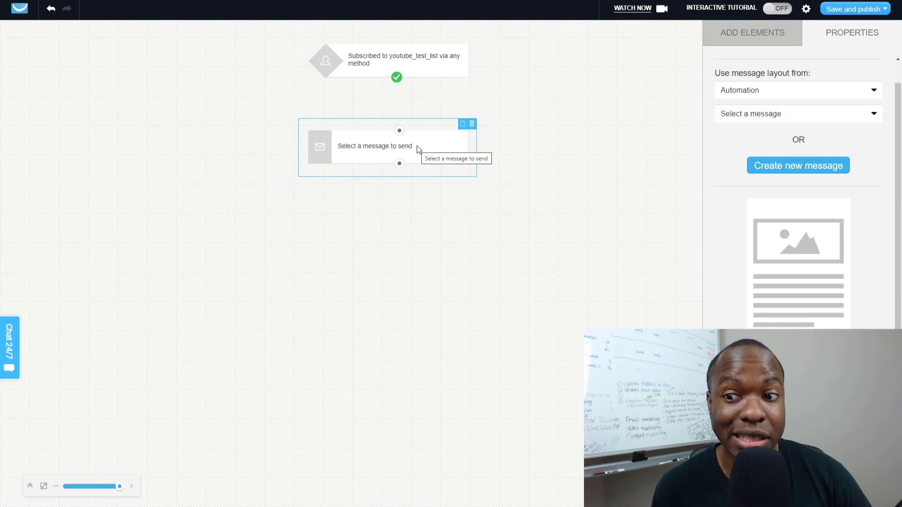
- Use the draft "Test email 1" as the message, copying it as an automation message with youtube_test_list's footer language settings
{"action": "left_click", "coordinate": [779, 97]}
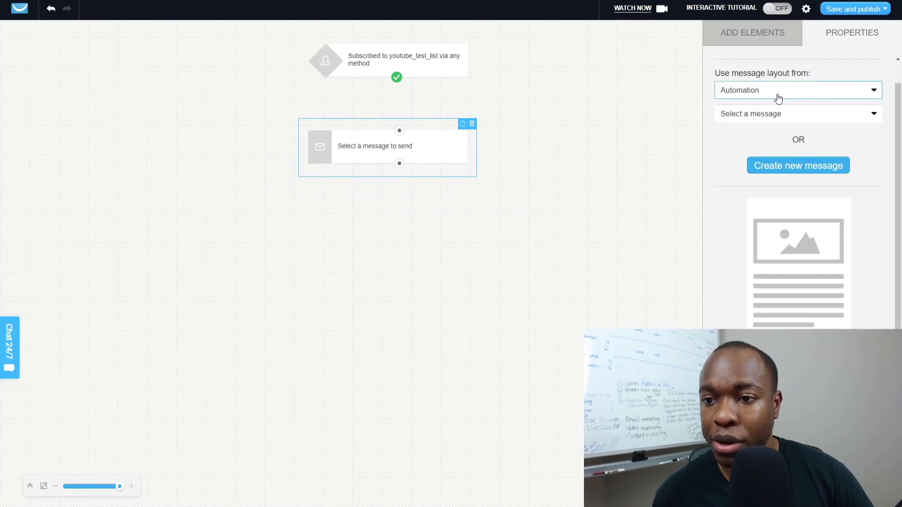
{"action": "left_click", "coordinate": [771, 93]}
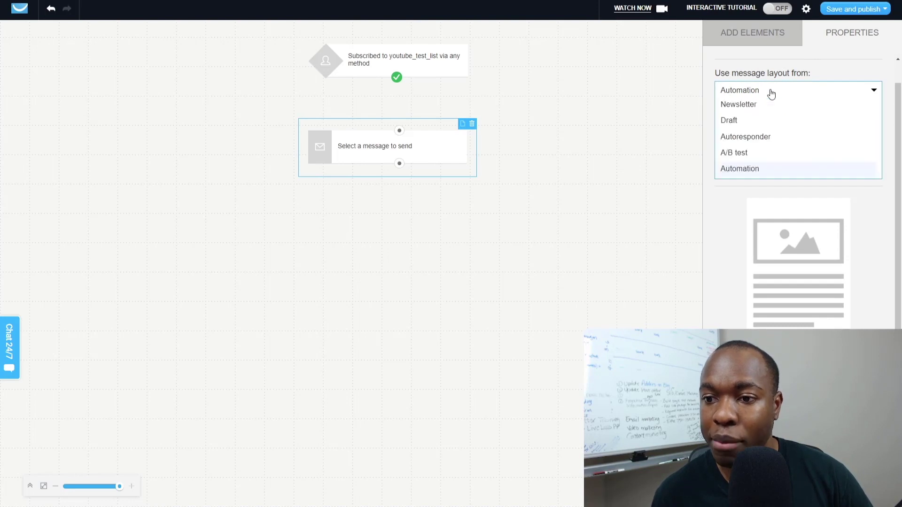
{"action": "left_click", "coordinate": [741, 124]}
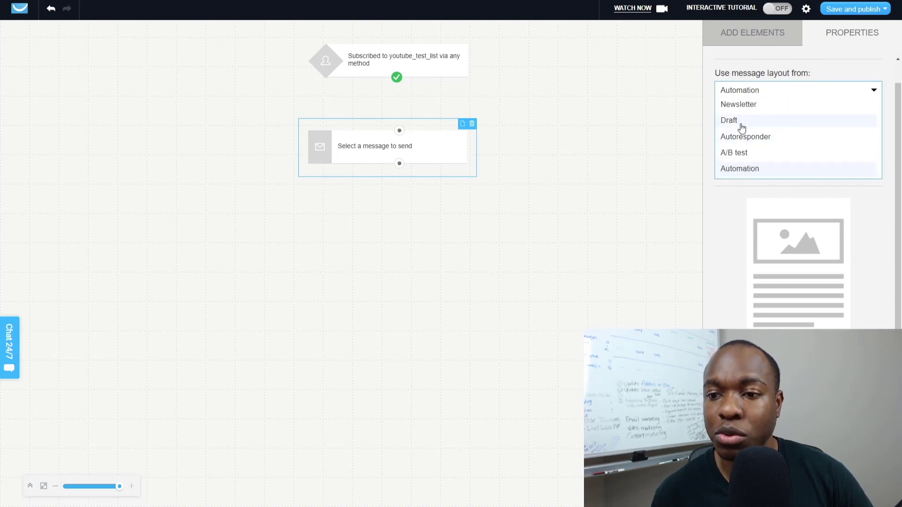
{"action": "left_click", "coordinate": [759, 140]}
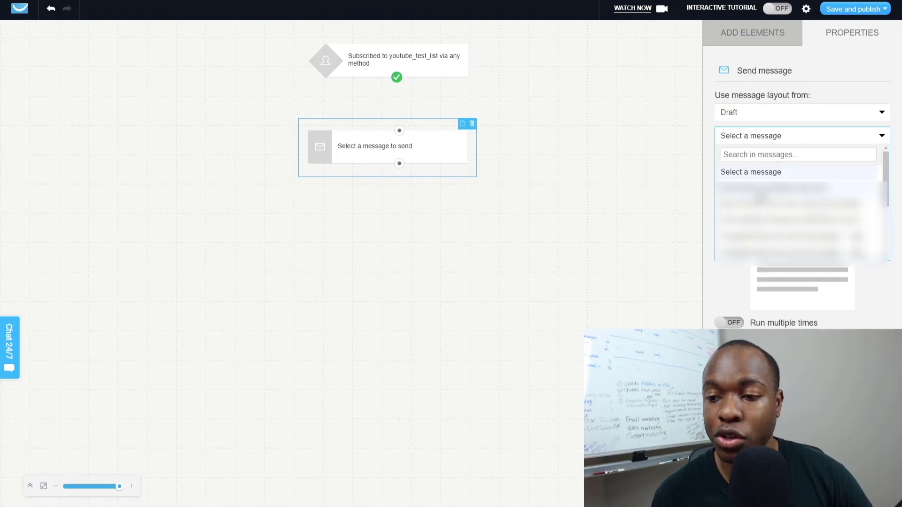
{"action": "left_click", "coordinate": [760, 192]}
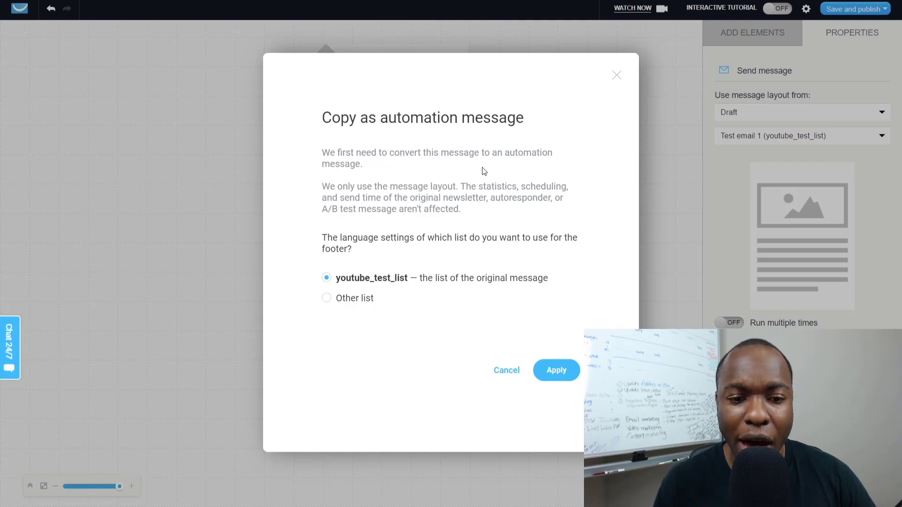
{"action": "key", "text": "ctrl"}
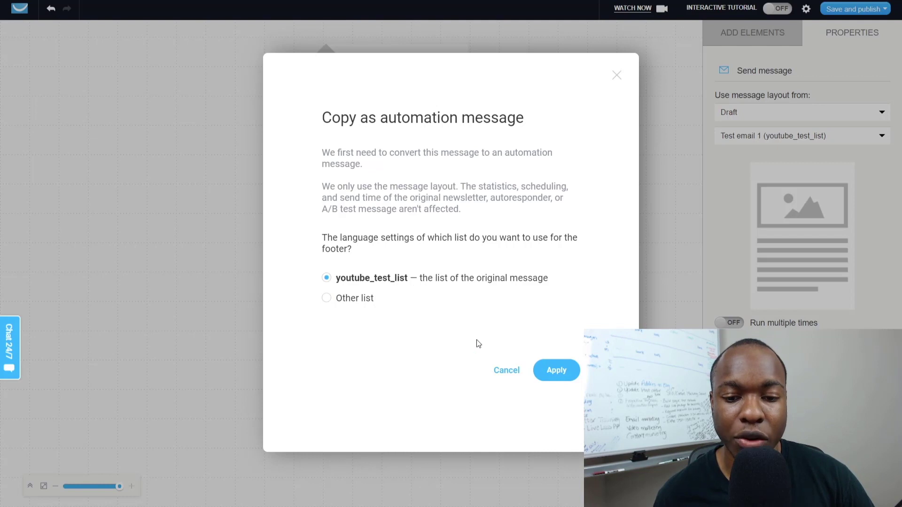
{"action": "left_click", "coordinate": [554, 371]}
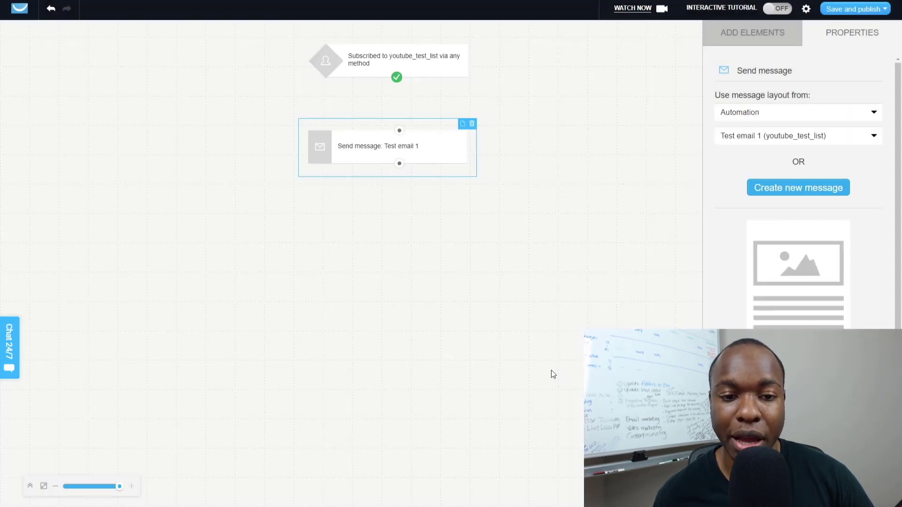
- Review the message element's layout source, selected email and sending options
{"action": "key", "text": "ctrl"}
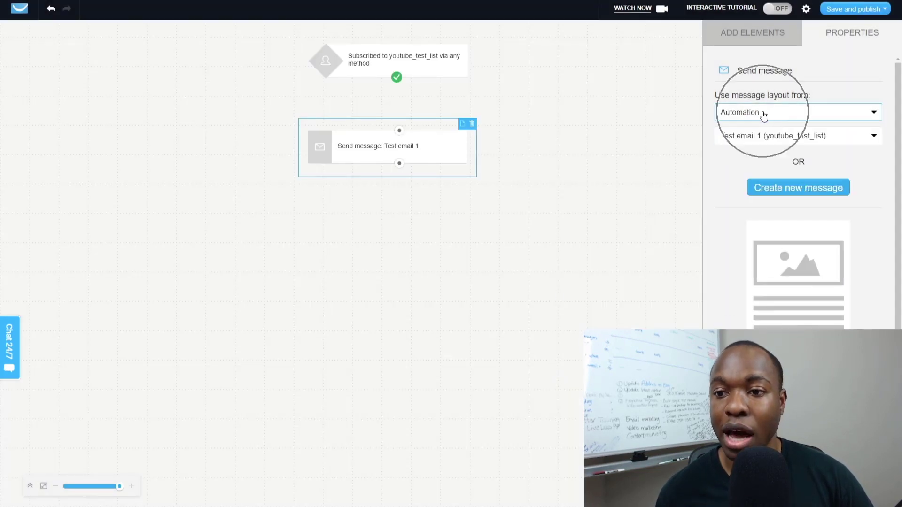
{"action": "left_click", "coordinate": [763, 114]}
{"action": "left_click", "coordinate": [764, 114]}
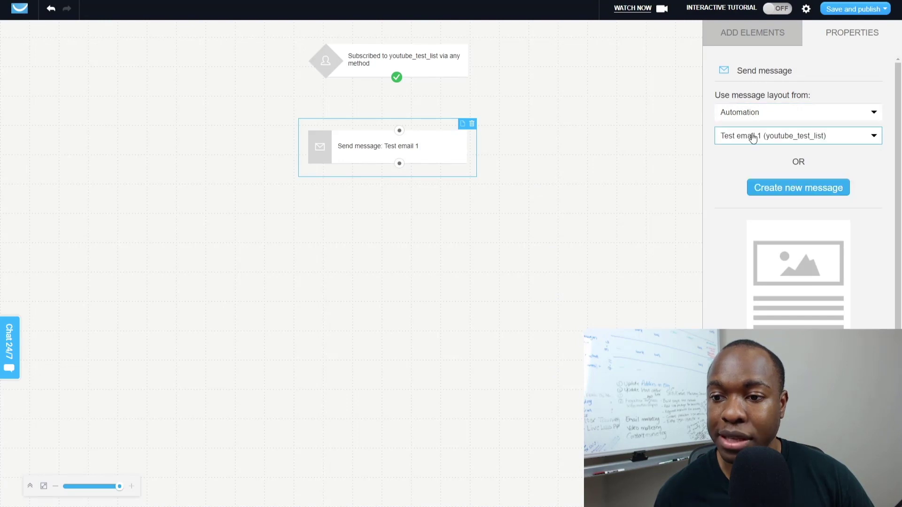
{"action": "left_click", "coordinate": [753, 138]}
{"action": "left_click", "coordinate": [753, 138]}
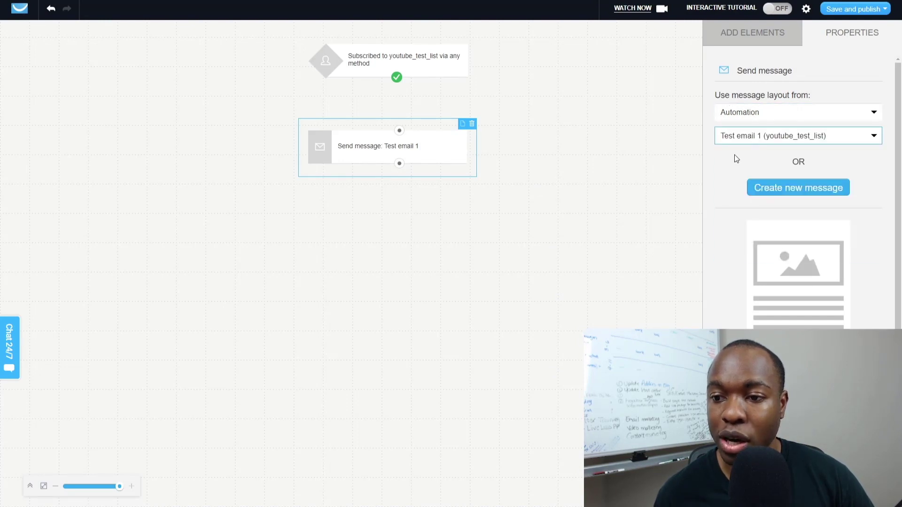
{"action": "scroll", "coordinate": [724, 164], "scroll_direction": "down", "scroll_amount": 1}
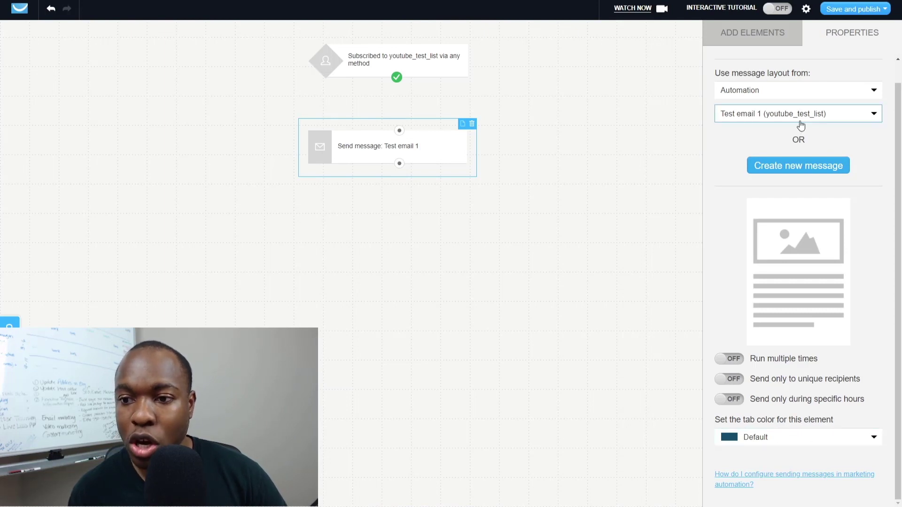
- Add a Wait action with a 1-day delay below the Test email 1 message
{"action": "left_click", "coordinate": [327, 217]}
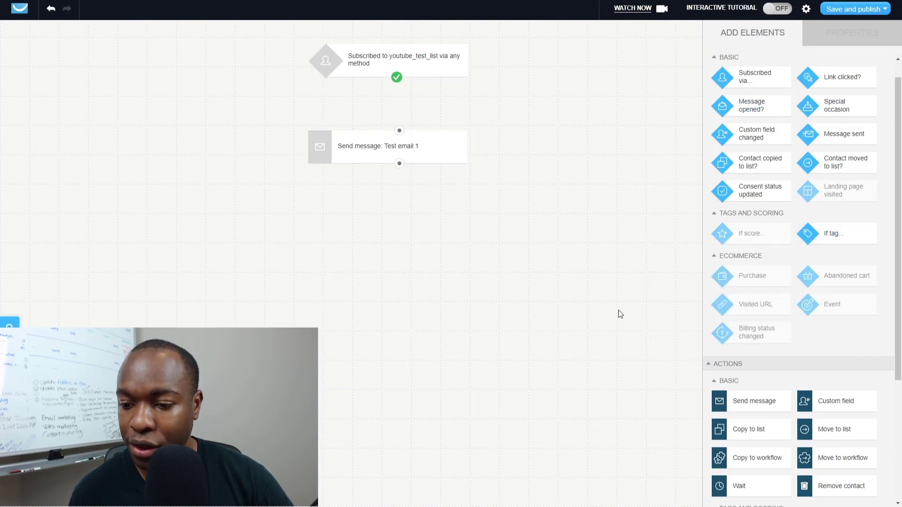
{"action": "scroll", "coordinate": [751, 318], "scroll_direction": "down", "scroll_amount": 4}
{"action": "left_click_drag", "start_coordinate": [751, 316], "coordinate": [388, 202]}
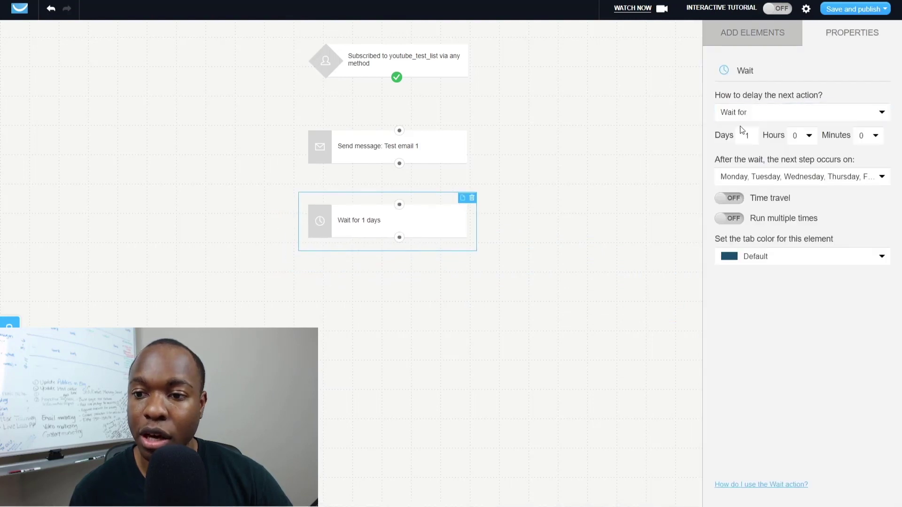
{"action": "left_click", "coordinate": [445, 348]}
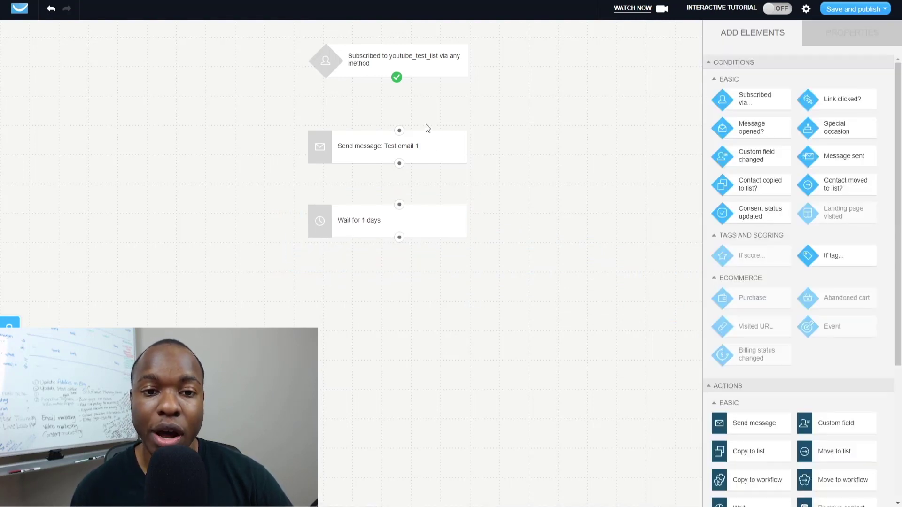
- Connect the subscription condition to the Test email 1 message, and that message to the 1-day wait
{"action": "left_click", "coordinate": [388, 60]}
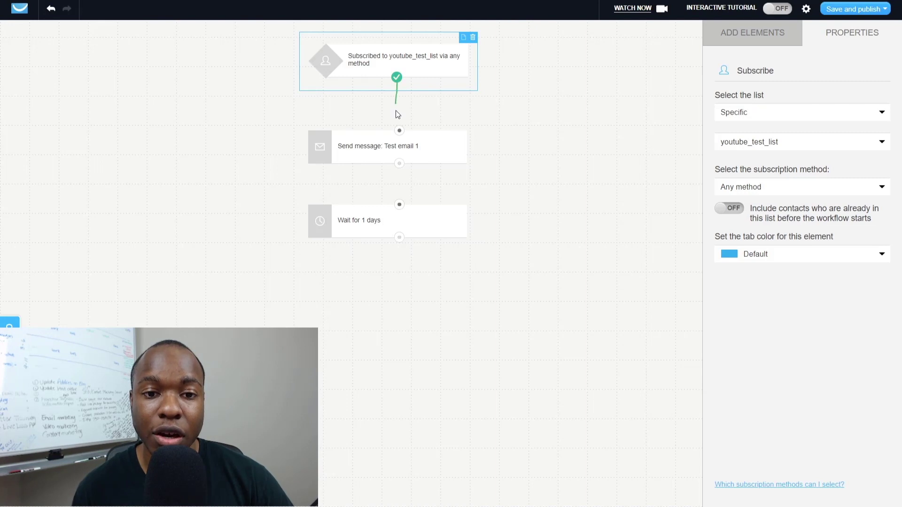
{"action": "left_click_drag", "start_coordinate": [396, 117], "coordinate": [399, 131]}
{"action": "left_click", "coordinate": [376, 157]}
{"action": "left_click_drag", "start_coordinate": [399, 164], "coordinate": [399, 204]}
{"action": "left_click", "coordinate": [398, 245]}
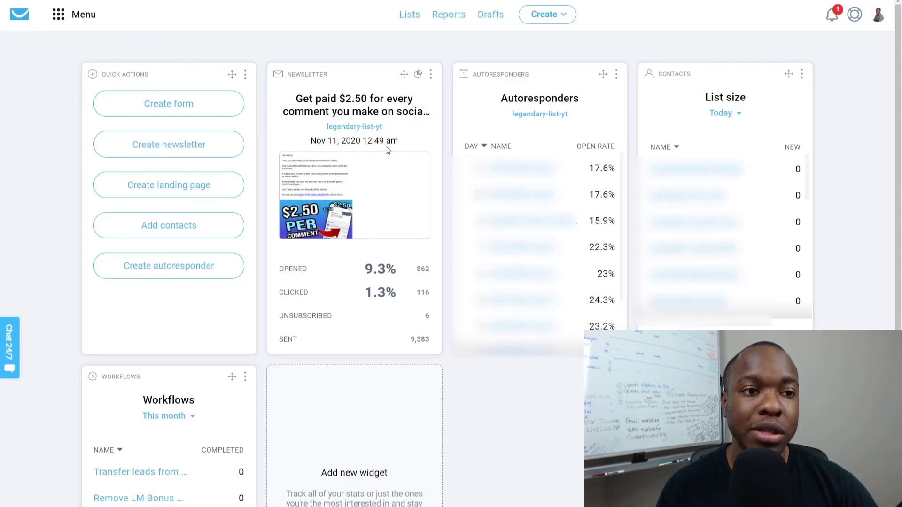
- Go to the landing pages area and start creating a new landing page
{"action": "left_click", "coordinate": [56, 26]}
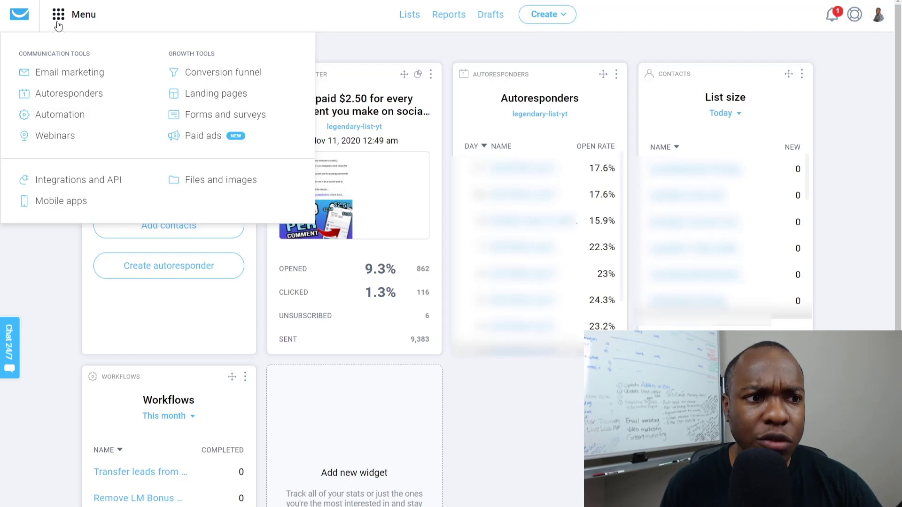
{"action": "left_click", "coordinate": [214, 101]}
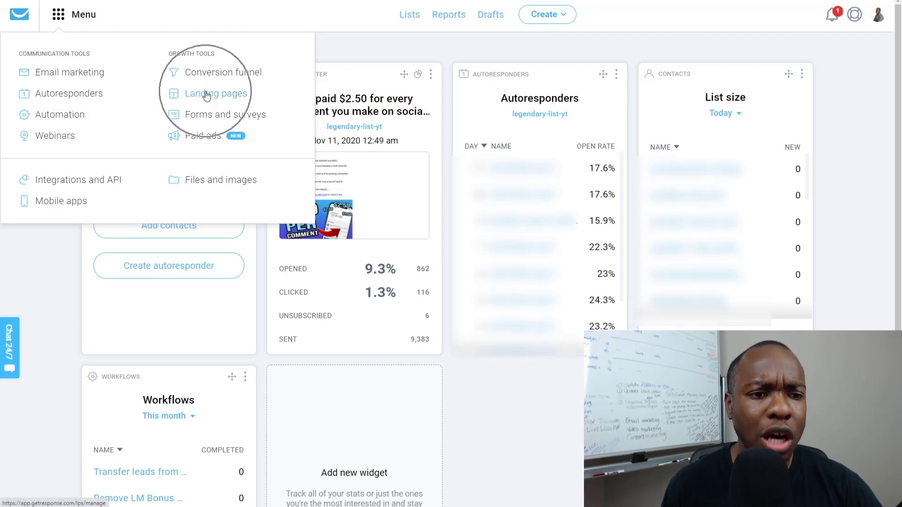
{"action": "left_click", "coordinate": [206, 94]}
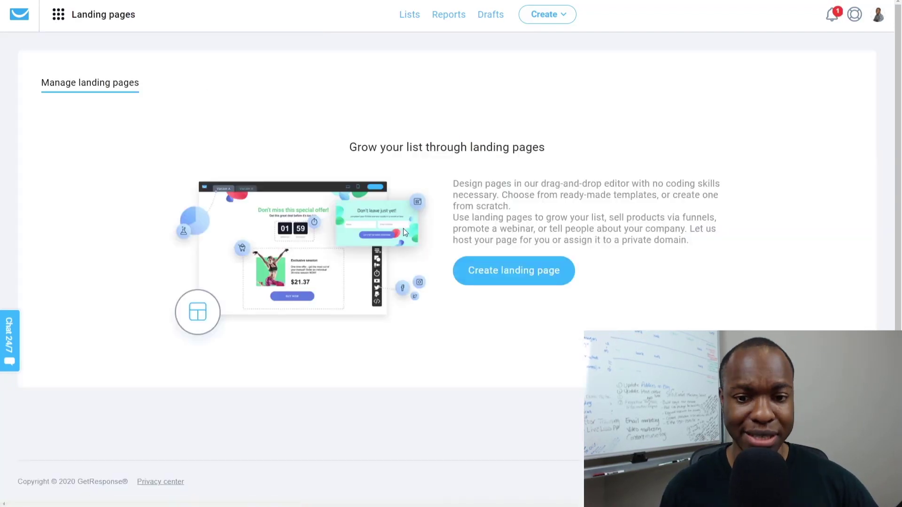
{"action": "left_click", "coordinate": [499, 272]}
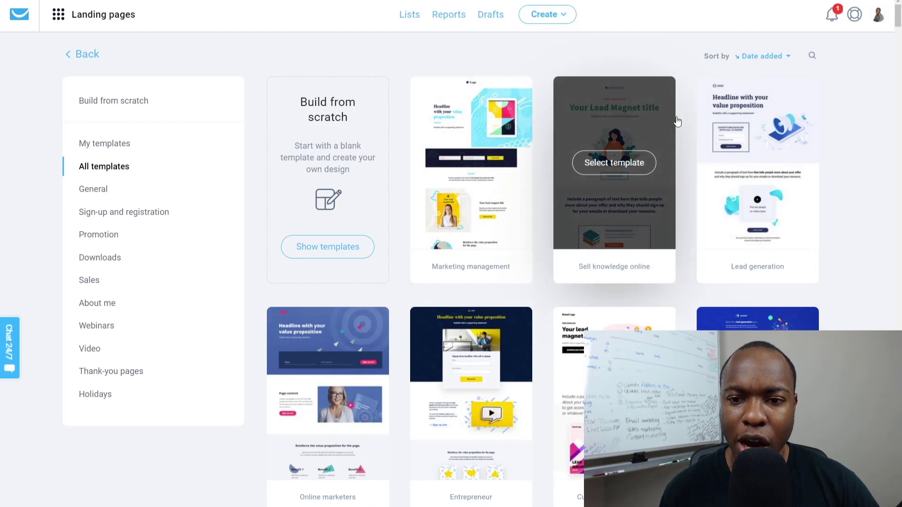
- Browse the landing page templates and choose the Entrepreneur template
{"action": "scroll", "coordinate": [691, 170], "scroll_direction": "down", "scroll_amount": 4}
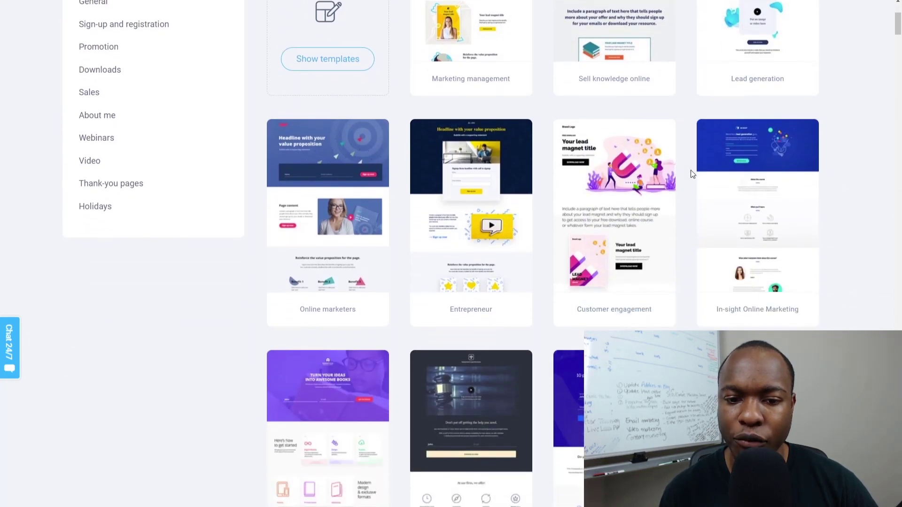
{"action": "scroll", "coordinate": [691, 170], "scroll_direction": "down", "scroll_amount": 2}
{"action": "scroll", "coordinate": [690, 171], "scroll_direction": "down", "scroll_amount": 1}
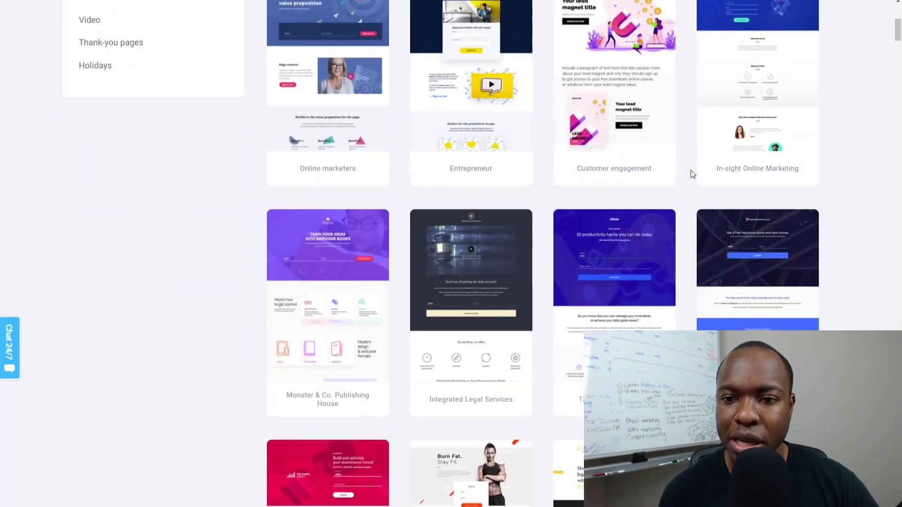
{"action": "scroll", "coordinate": [691, 171], "scroll_direction": "up", "scroll_amount": 2}
{"action": "mouse_move", "coordinate": [608, 141]}
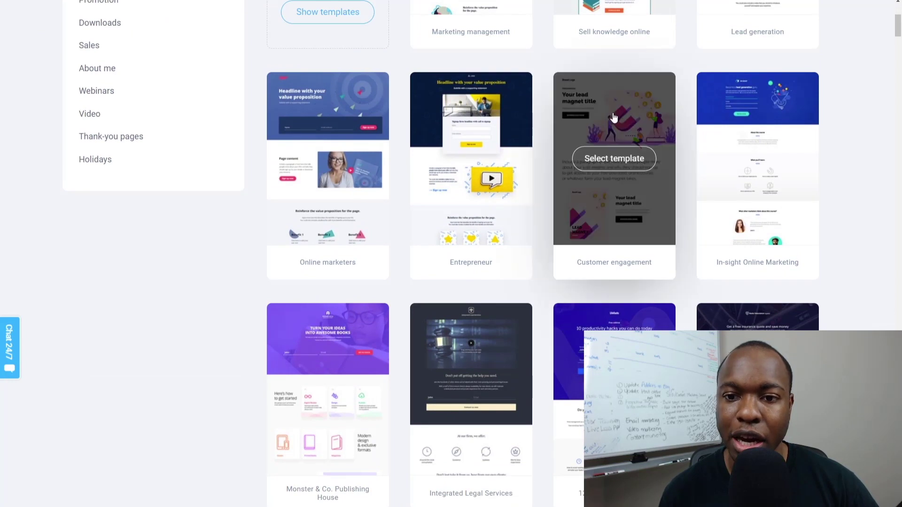
{"action": "left_click", "coordinate": [606, 168]}
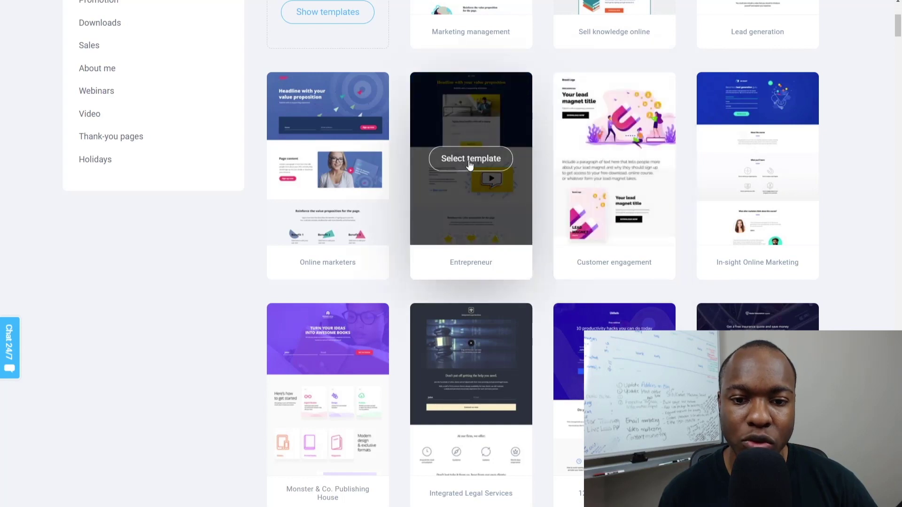
{"action": "left_click", "coordinate": [469, 162]}
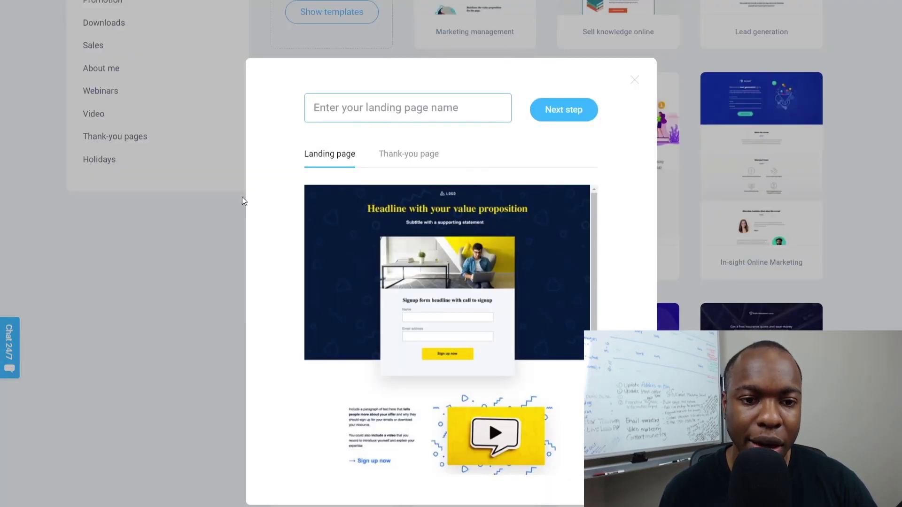
- Name the landing page "Test page", look over the template preview and continue to the page editor
{"action": "left_click", "coordinate": [319, 108]}
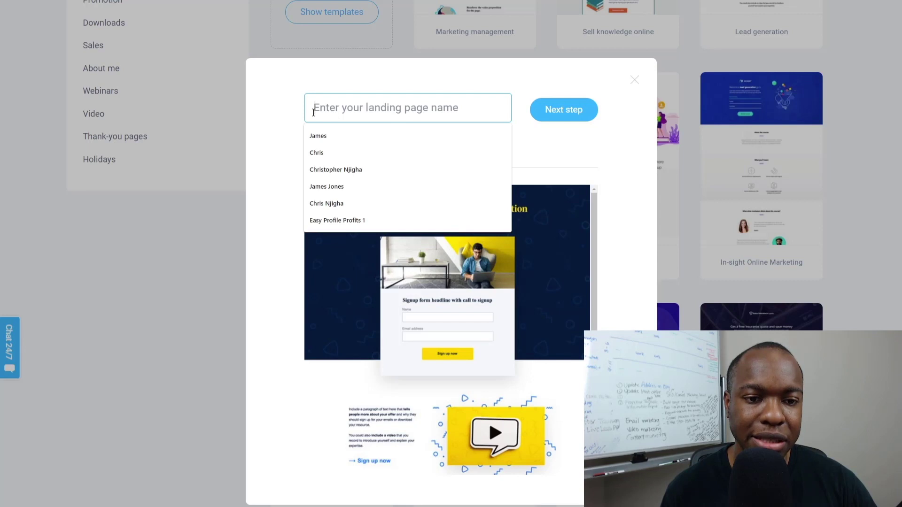
{"action": "type", "text": "Test "}
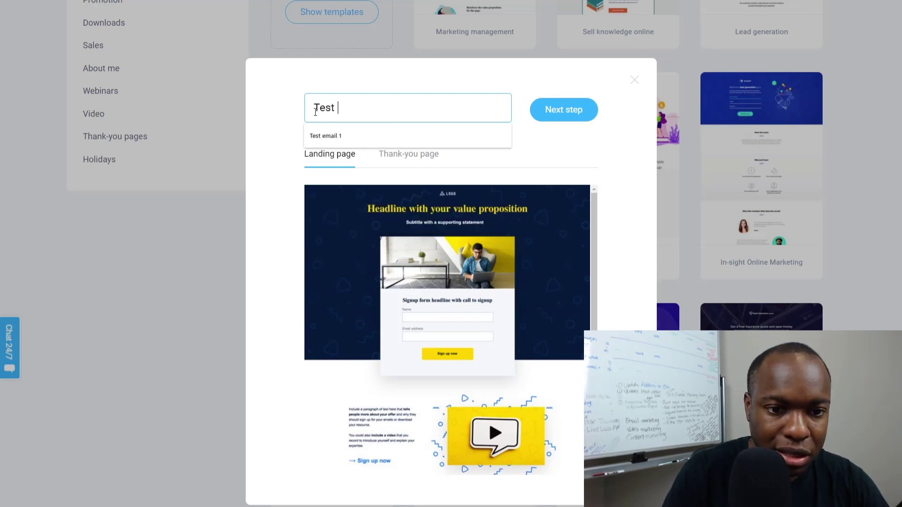
{"action": "type", "text": "page"}
{"action": "left_click", "coordinate": [266, 188]}
{"action": "scroll", "coordinate": [425, 241], "scroll_direction": "down", "scroll_amount": 3}
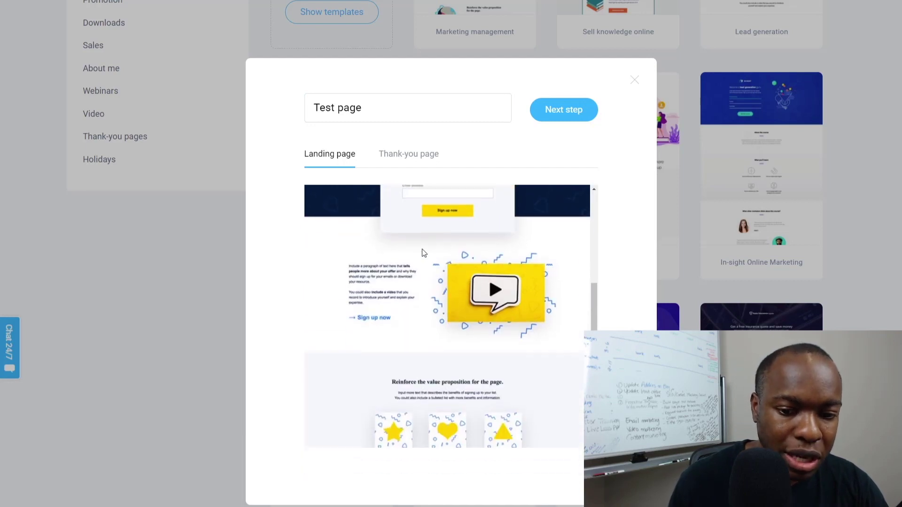
{"action": "scroll", "coordinate": [431, 288], "scroll_direction": "up", "scroll_amount": 3}
{"action": "left_click", "coordinate": [565, 112]}
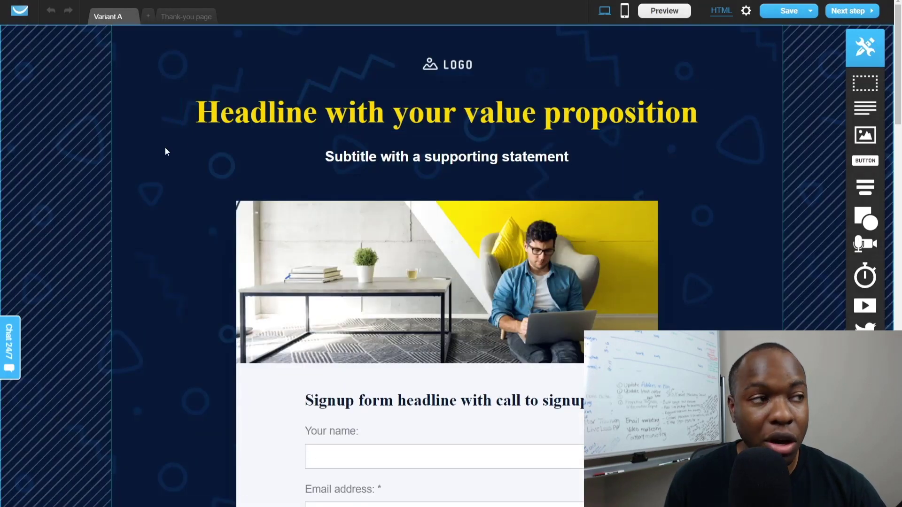
- Add a blank section at the top of the landing page, above the logo and headline
{"action": "scroll", "coordinate": [207, 192], "scroll_direction": "down", "scroll_amount": 2, "text": "ctrl"}
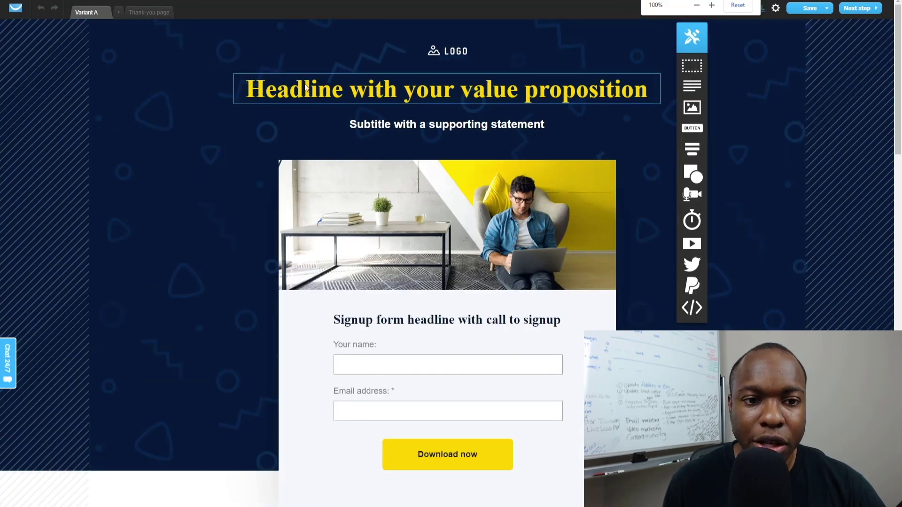
{"action": "left_click", "coordinate": [445, 54]}
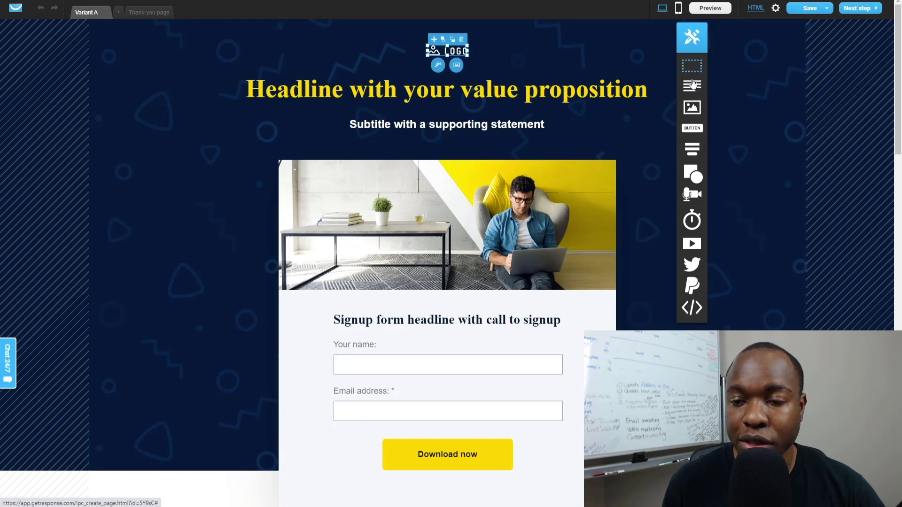
{"action": "left_click_drag", "start_coordinate": [692, 68], "coordinate": [453, 55]}
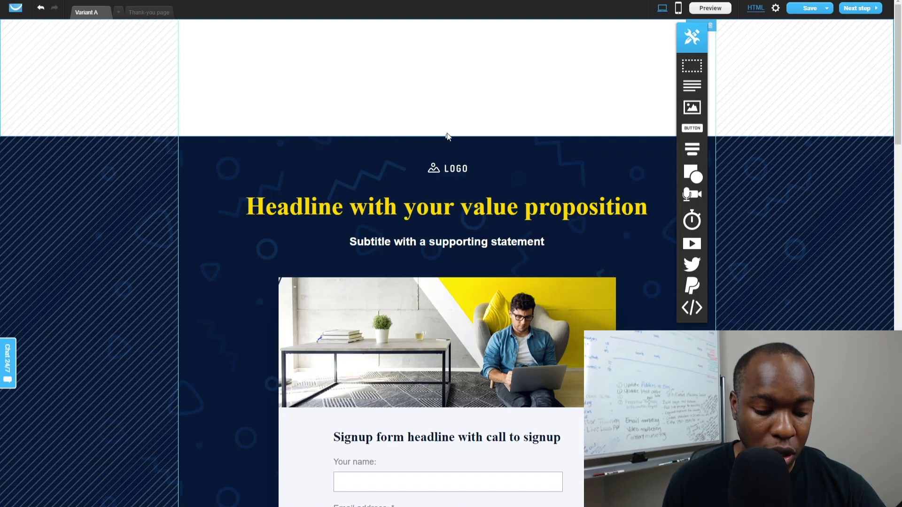
- Undo the blank section added at the top of the landing page and try placing a button beside the subtitle
{"action": "key", "text": "ctrl+z"}
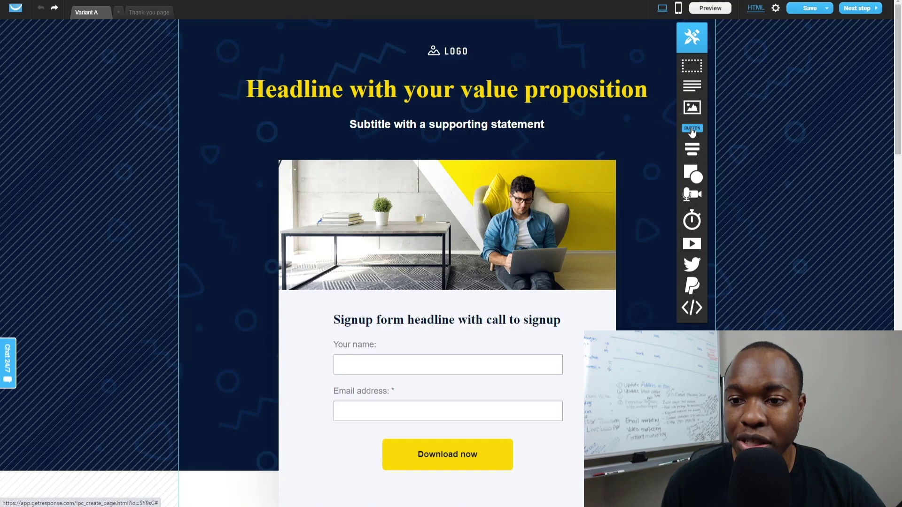
{"action": "left_click_drag", "start_coordinate": [692, 133], "coordinate": [622, 135]}
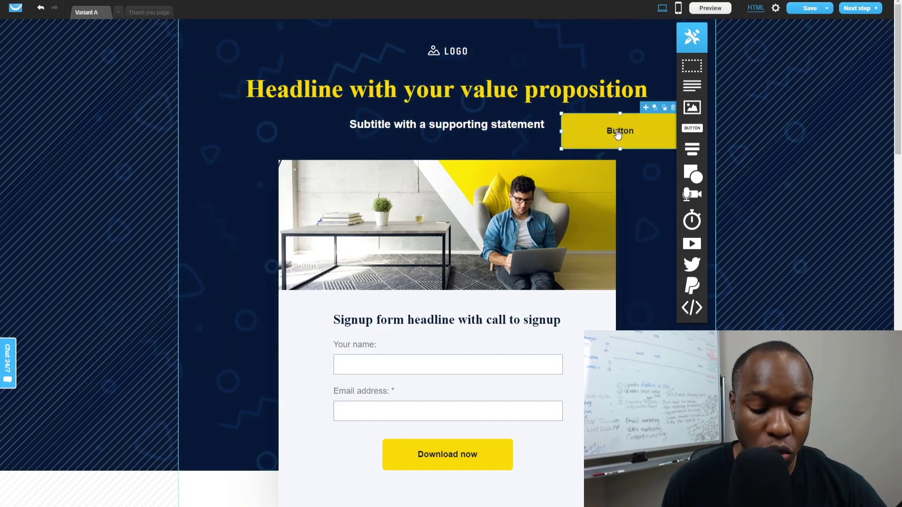
{"action": "mouse_move", "coordinate": [696, 152]}
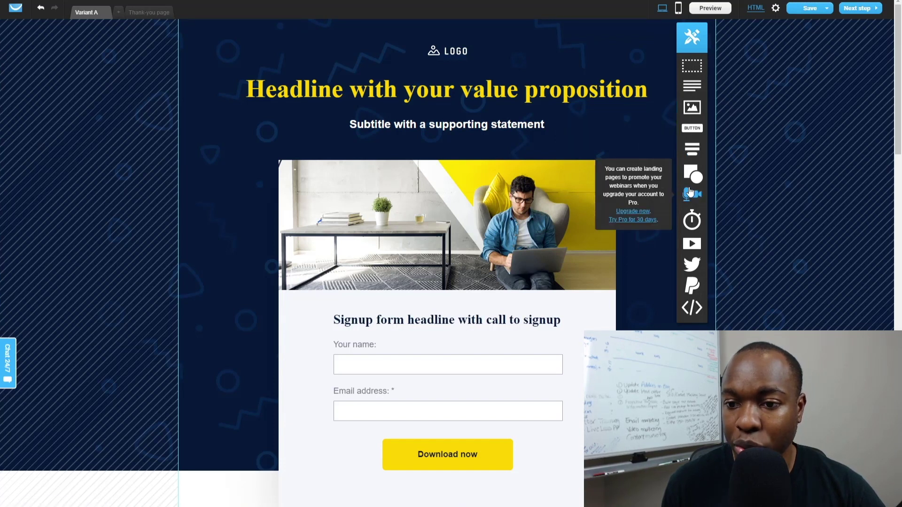
- Replace the landing page headline text with "REad whatever you want"
{"action": "left_click", "coordinate": [387, 88]}
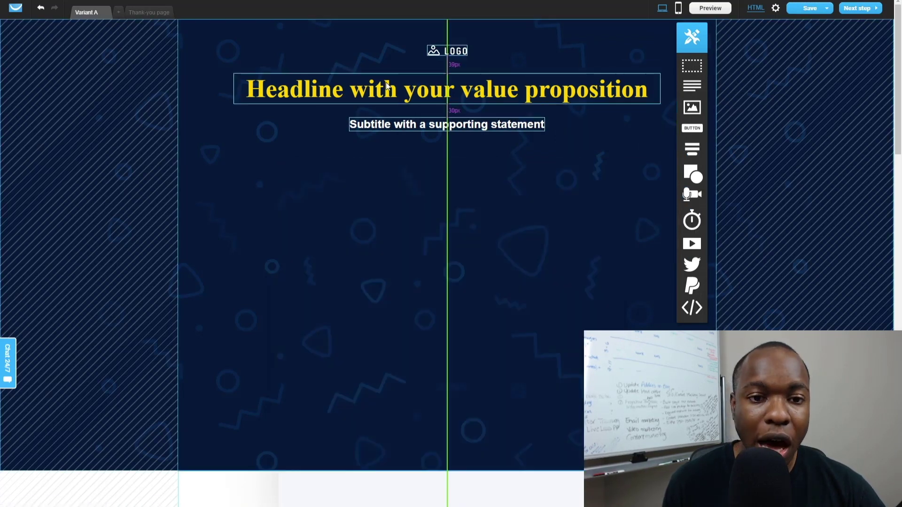
{"action": "double_click", "coordinate": [387, 88]}
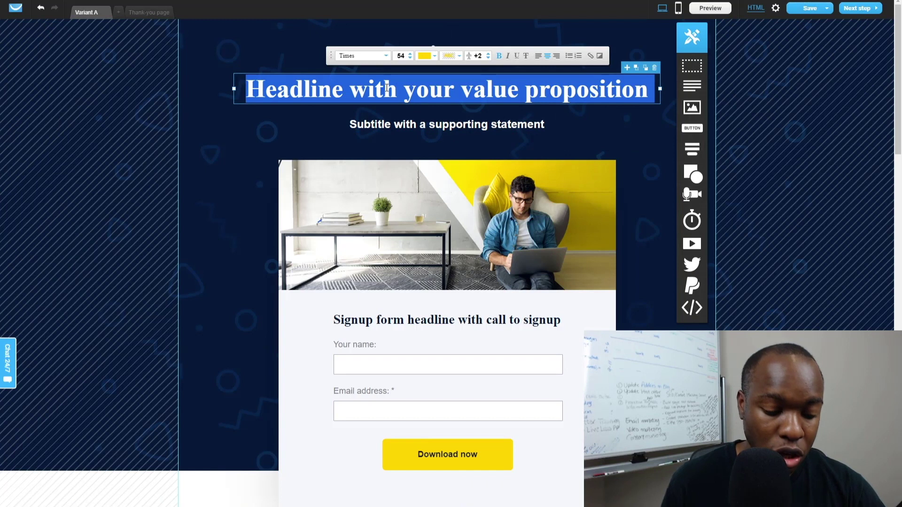
{"action": "type", "text": "REad "}
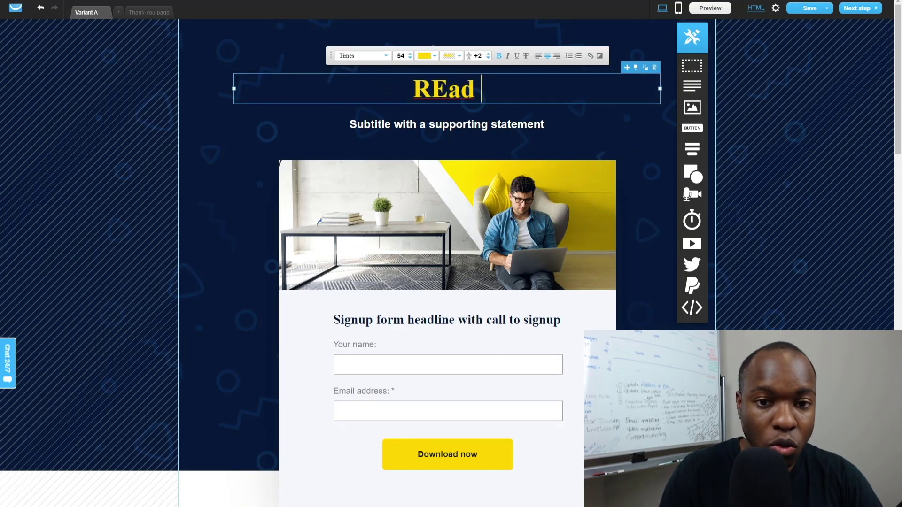
{"action": "type", "text": "whatever you want"}
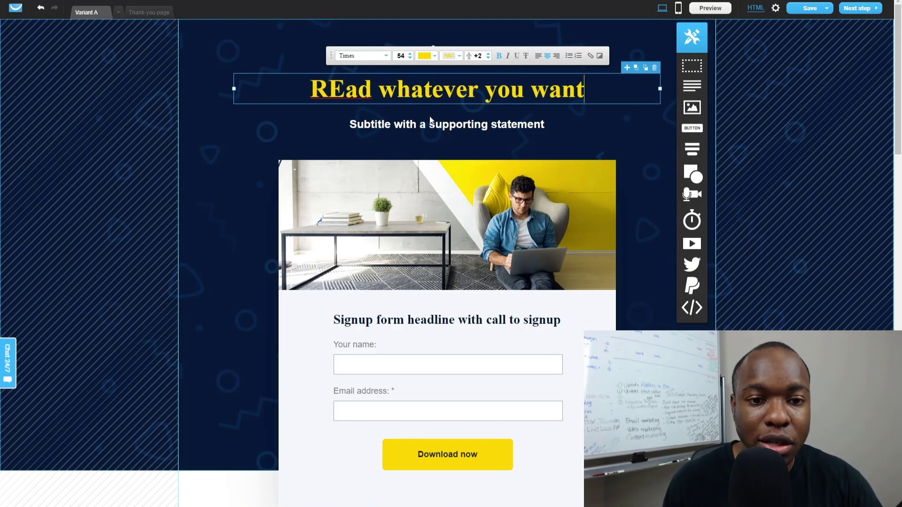
{"action": "left_click", "coordinate": [414, 145]}
- Look over the signup form's name and email fields, its Download now button and the rest of the landing page
{"action": "scroll", "coordinate": [542, 265], "scroll_direction": "down", "scroll_amount": 3}
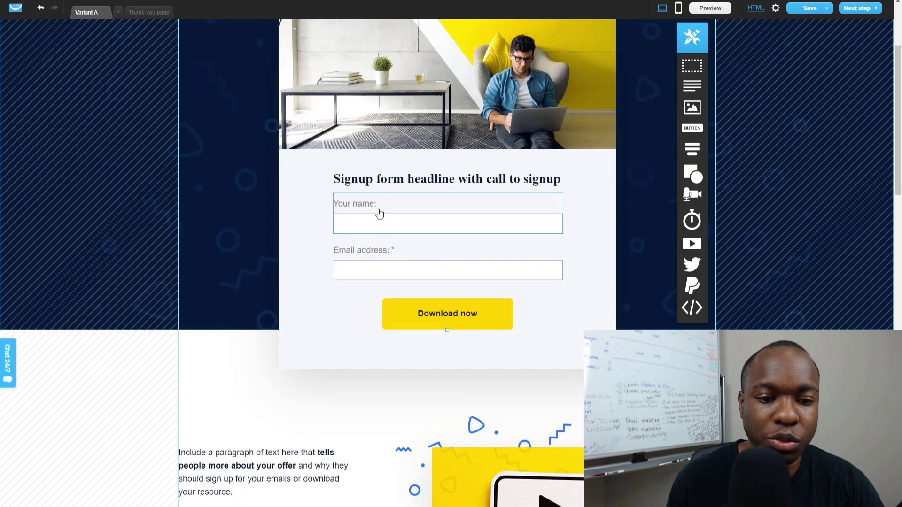
{"action": "left_click", "coordinate": [380, 268]}
{"action": "left_click", "coordinate": [447, 318]}
{"action": "scroll", "coordinate": [568, 189], "scroll_direction": "down", "scroll_amount": 6}
{"action": "scroll", "coordinate": [569, 189], "scroll_direction": "up", "scroll_amount": 6}
{"action": "scroll", "coordinate": [569, 193], "scroll_direction": "up", "scroll_amount": 3}
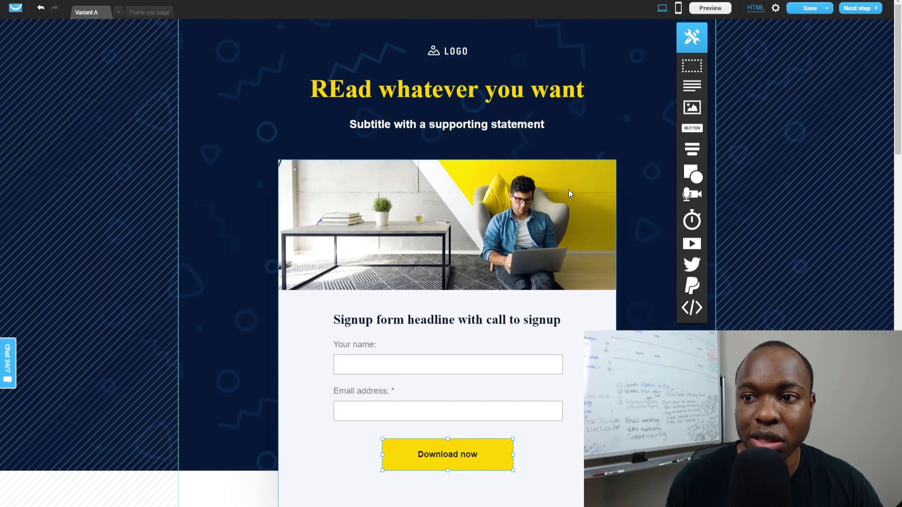
- Open the page's SEO settings to review the title and description, and bring up then cancel the mobile version creation
{"action": "left_click", "coordinate": [776, 8]}
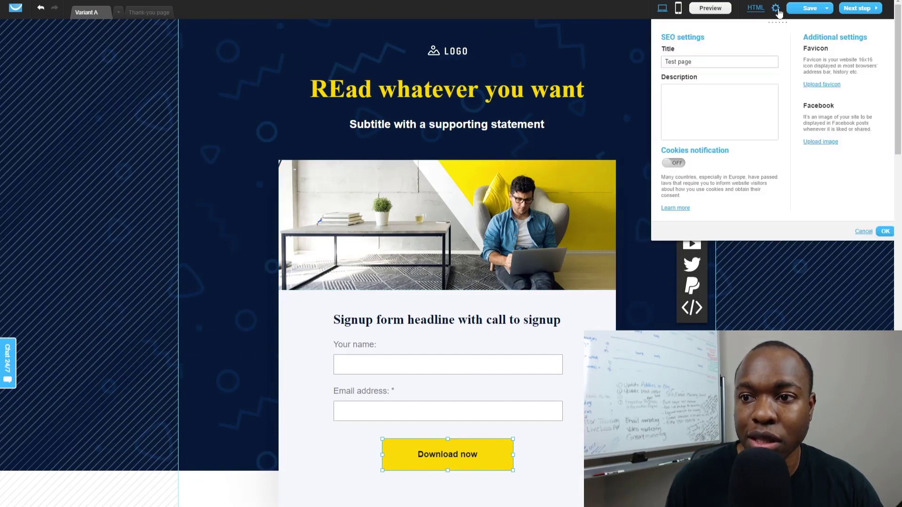
{"action": "left_click", "coordinate": [678, 61]}
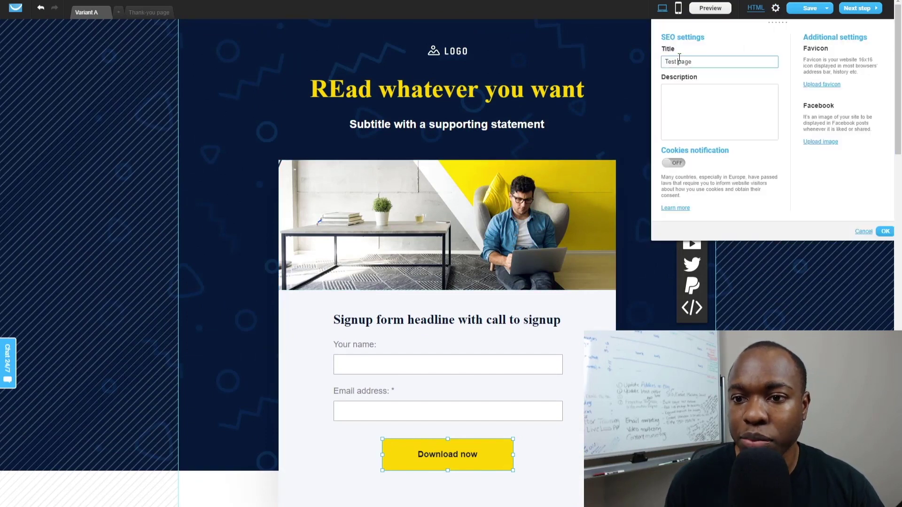
{"action": "left_click", "coordinate": [690, 106]}
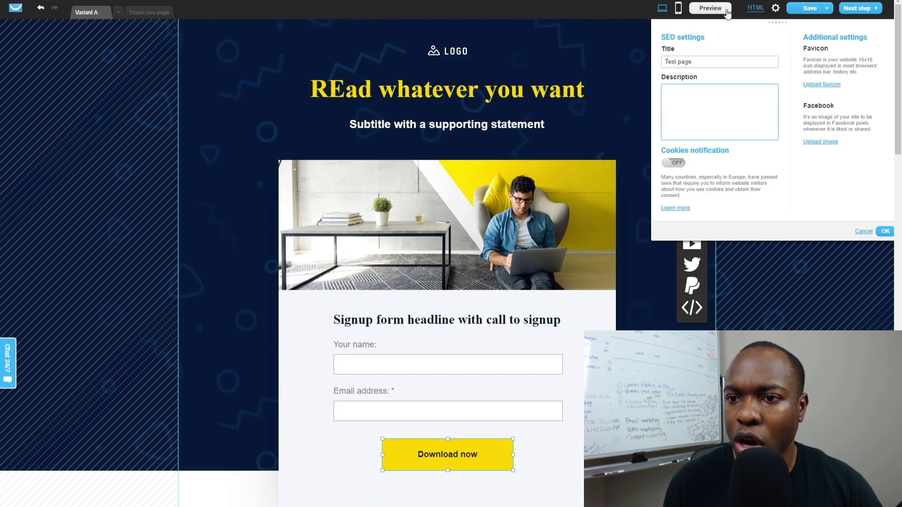
{"action": "left_click", "coordinate": [610, 77]}
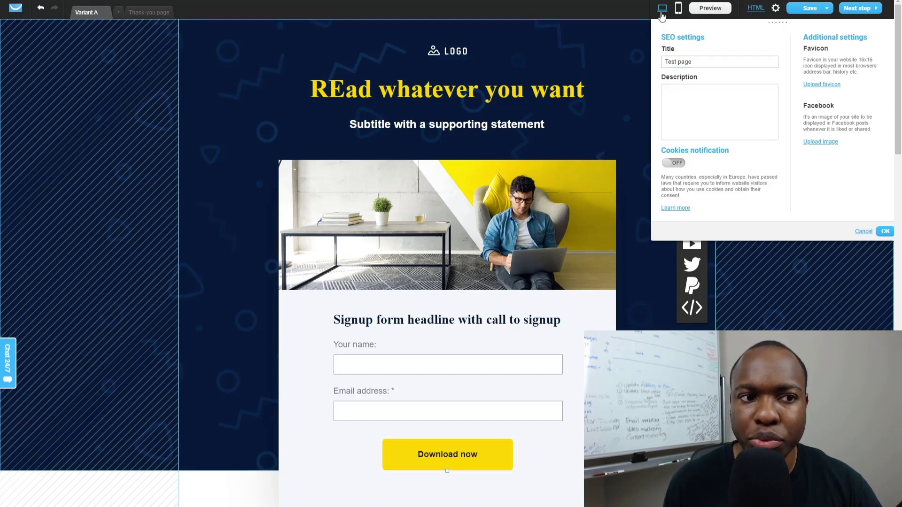
{"action": "left_click", "coordinate": [678, 10]}
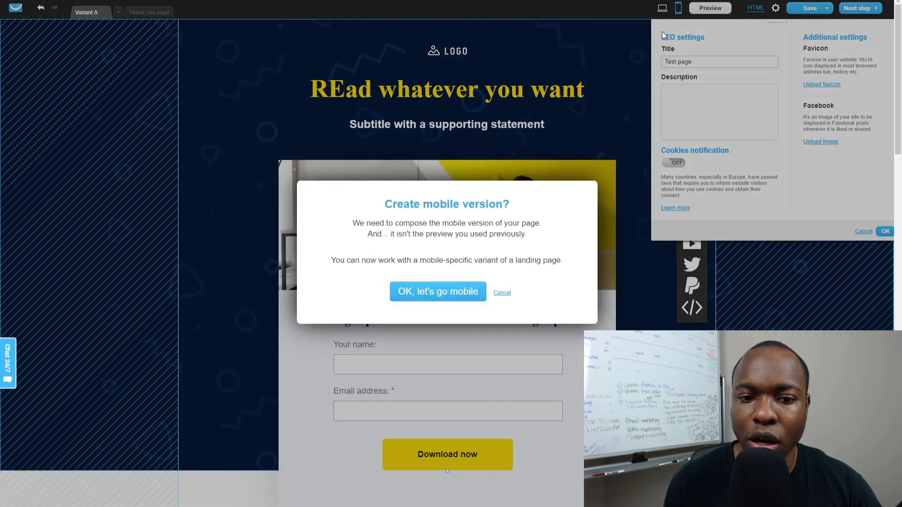
{"action": "left_click", "coordinate": [502, 292]}
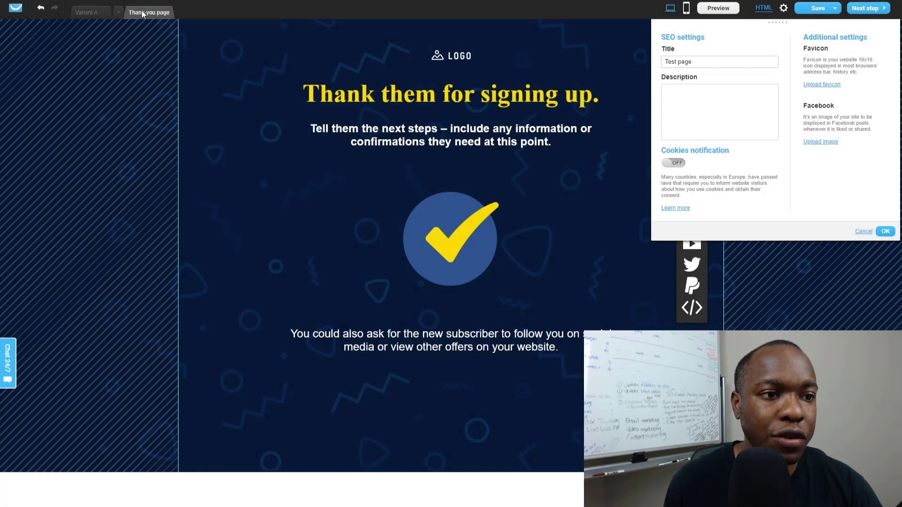
- View the thank-you page and accept the page settings unchanged
{"action": "left_click", "coordinate": [142, 13]}
{"action": "left_click", "coordinate": [462, 201]}
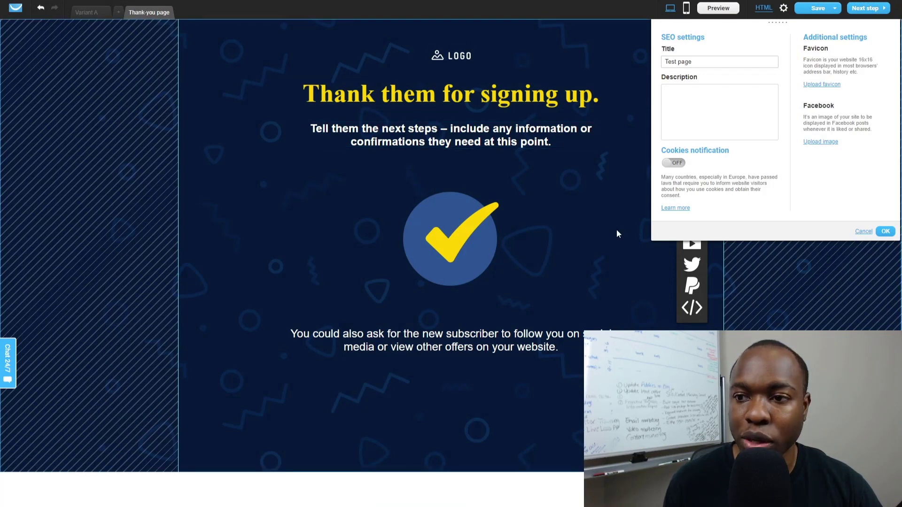
{"action": "left_click", "coordinate": [882, 235]}
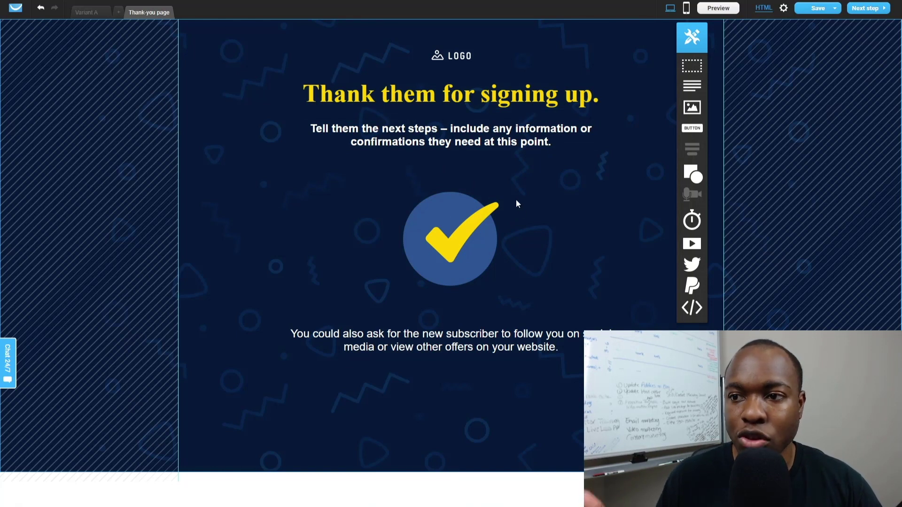
- Save the landing page and exit the editor
{"action": "mouse_move", "coordinate": [841, 14]}
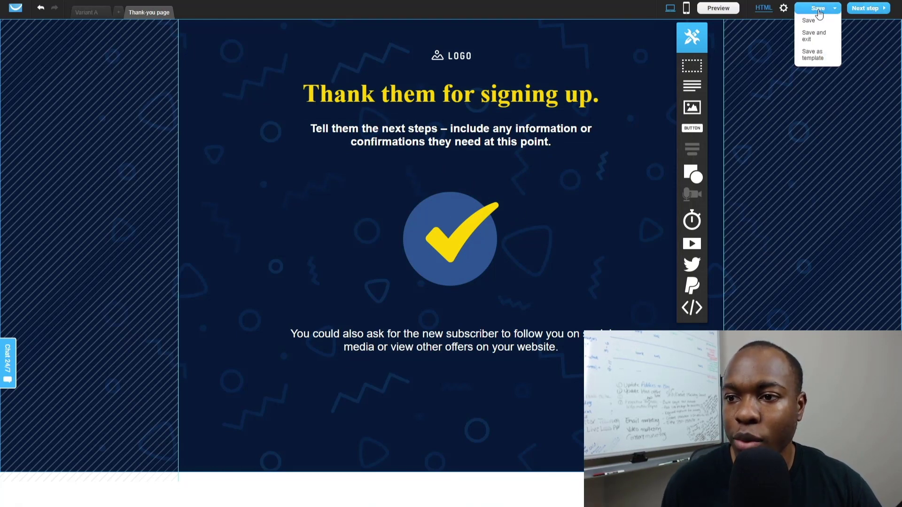
{"action": "left_click", "coordinate": [812, 37]}
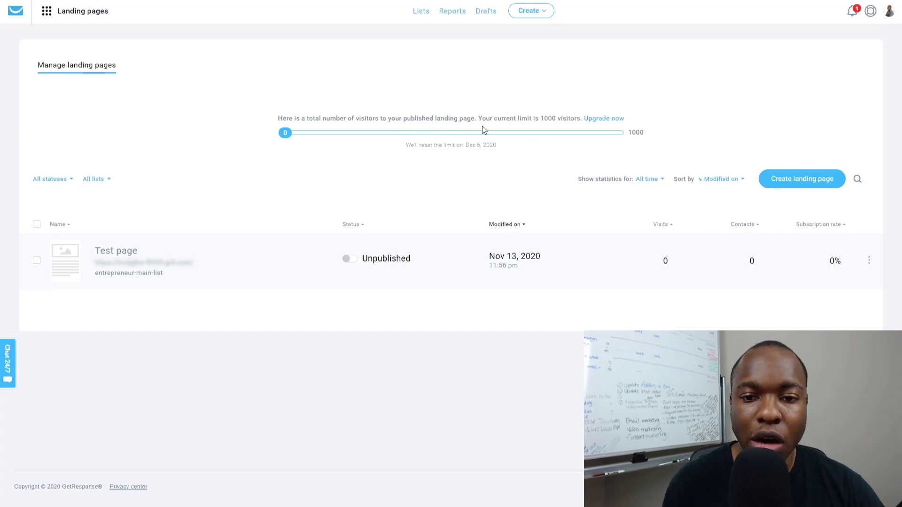
{"action": "left_click_drag", "start_coordinate": [479, 122], "coordinate": [561, 117]}
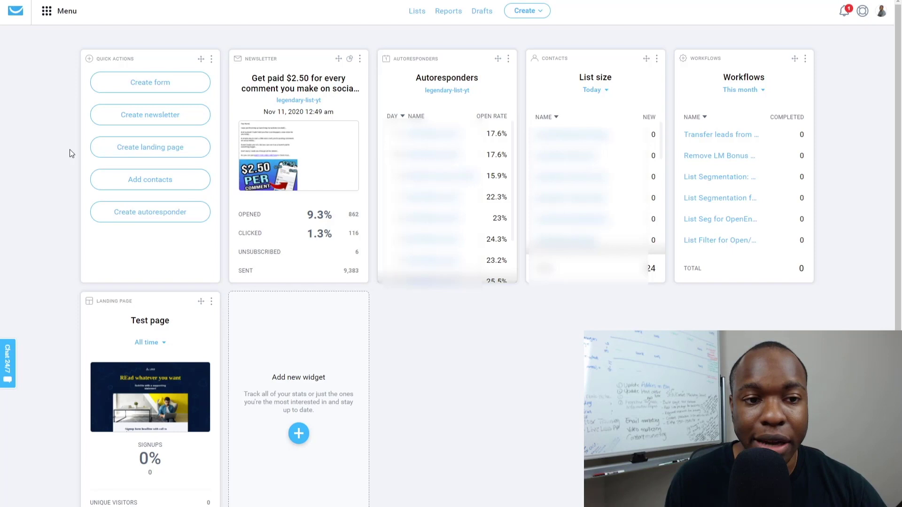
- Go from the dashboard to the email marketing area
{"action": "key", "text": "ctrl"}
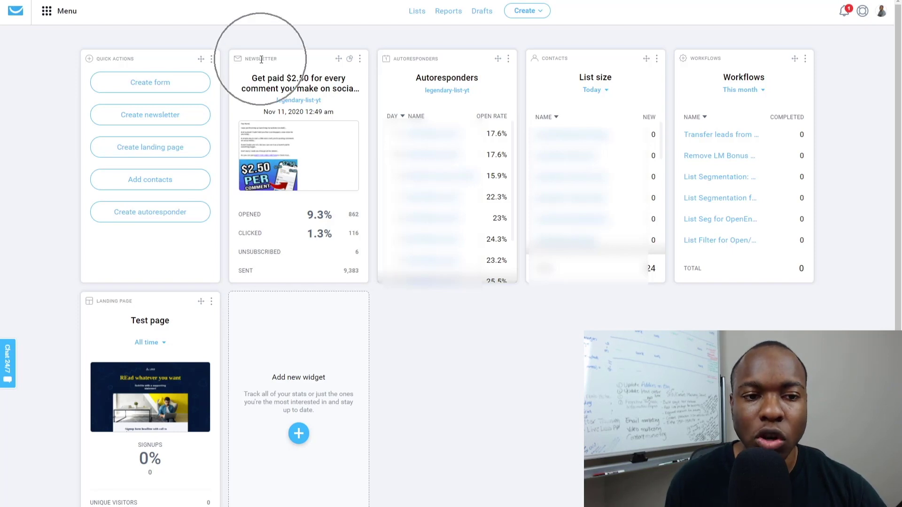
{"action": "key", "text": "ctrl"}
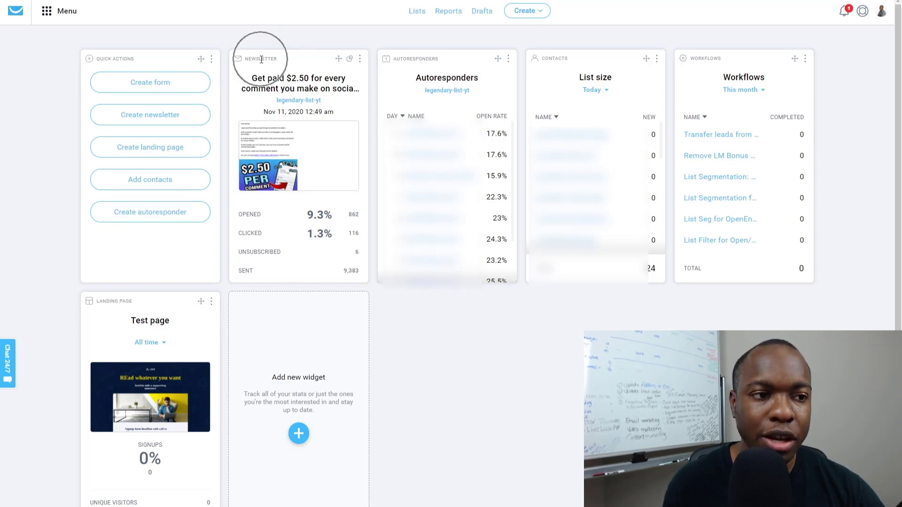
{"action": "key", "text": "ctrl"}
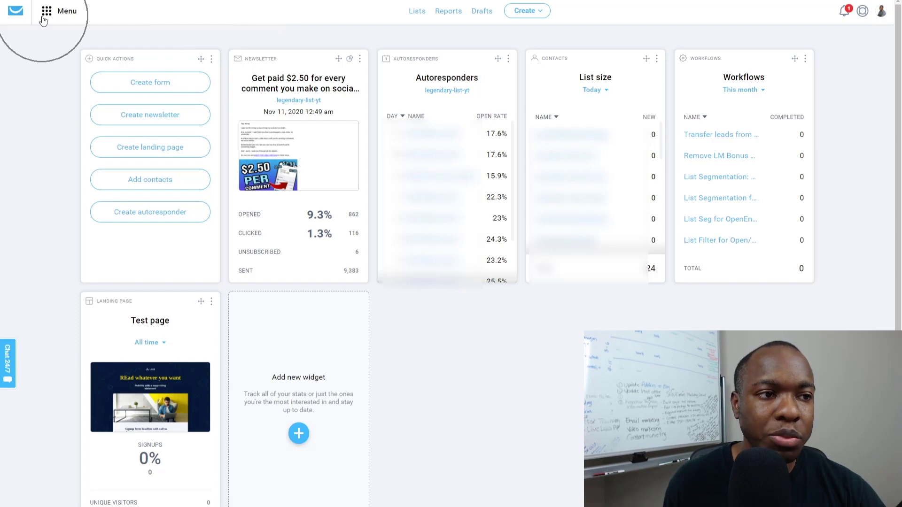
{"action": "left_click", "coordinate": [47, 15]}
{"action": "key", "text": "ctrl"}
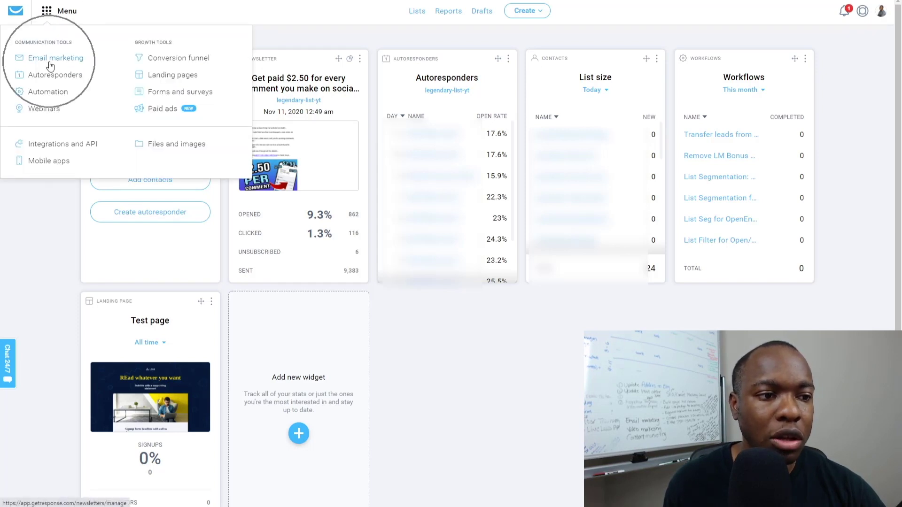
{"action": "left_click", "coordinate": [50, 62]}
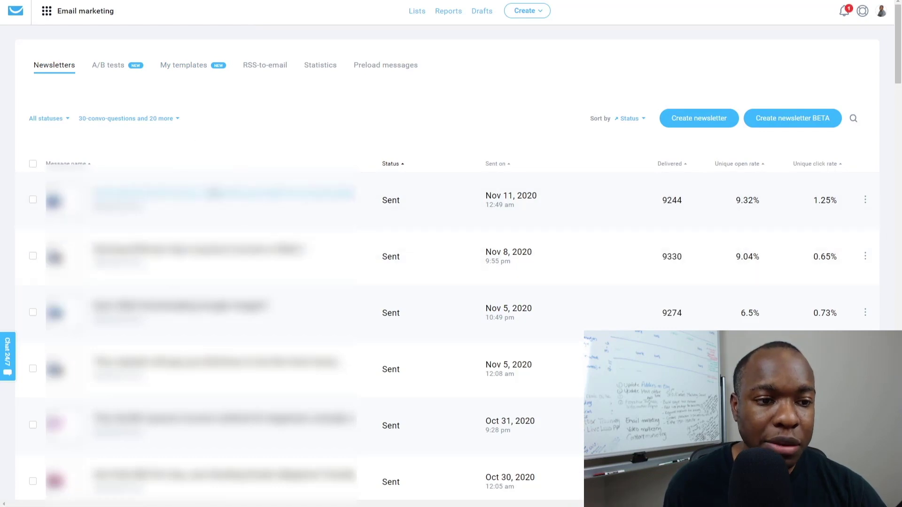
- Start creating a new newsletter using the Drag-and-Drop Email Editor
{"action": "mouse_move", "coordinate": [680, 306]}
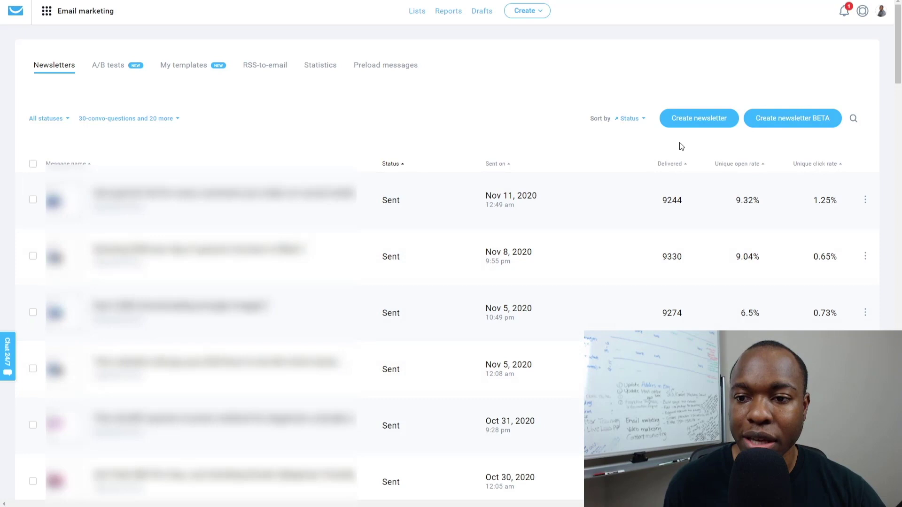
{"action": "key", "text": "ctrl"}
{"action": "key", "text": "ctrl"}
{"action": "key", "text": "ctrl"}
{"action": "key", "text": "ctrl"}
{"action": "key", "text": "ctrl"}
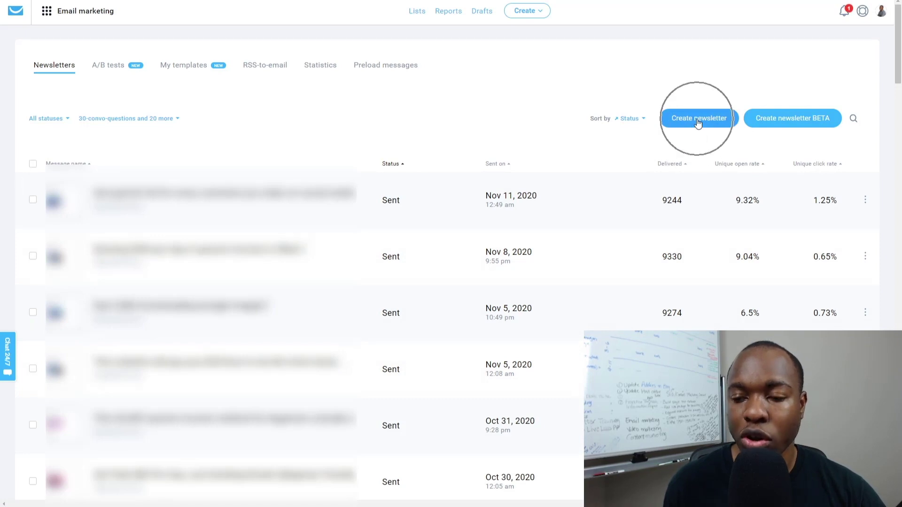
{"action": "left_click", "coordinate": [698, 122]}
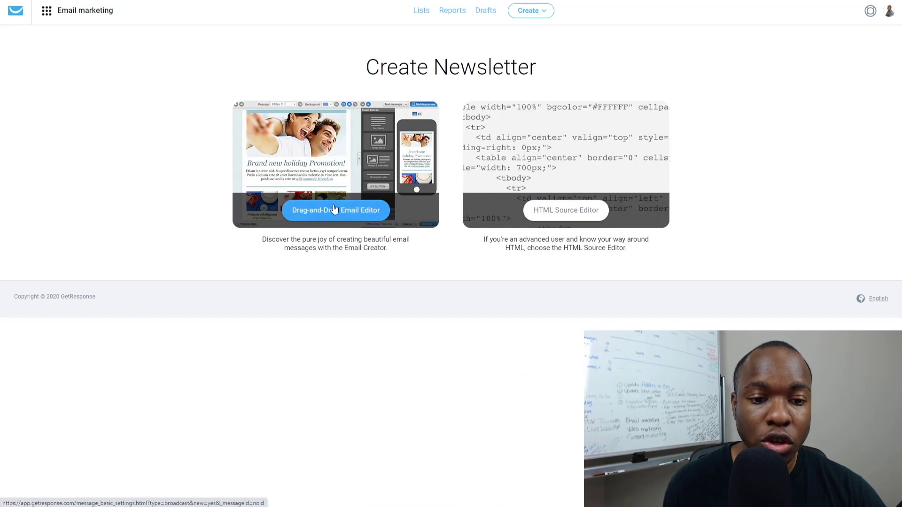
{"action": "key", "text": "ctrl"}
{"action": "key", "text": "ctrl"}
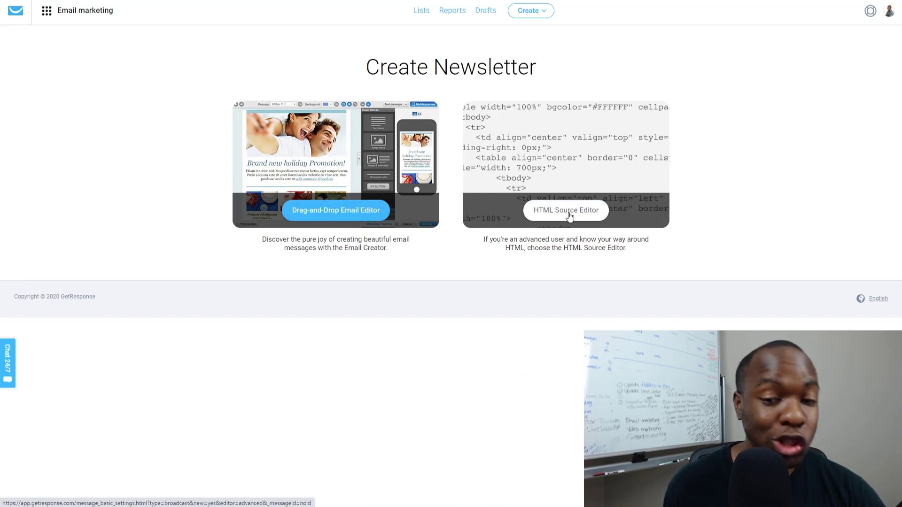
{"action": "key", "text": "ctrl"}
{"action": "left_click", "coordinate": [327, 216]}
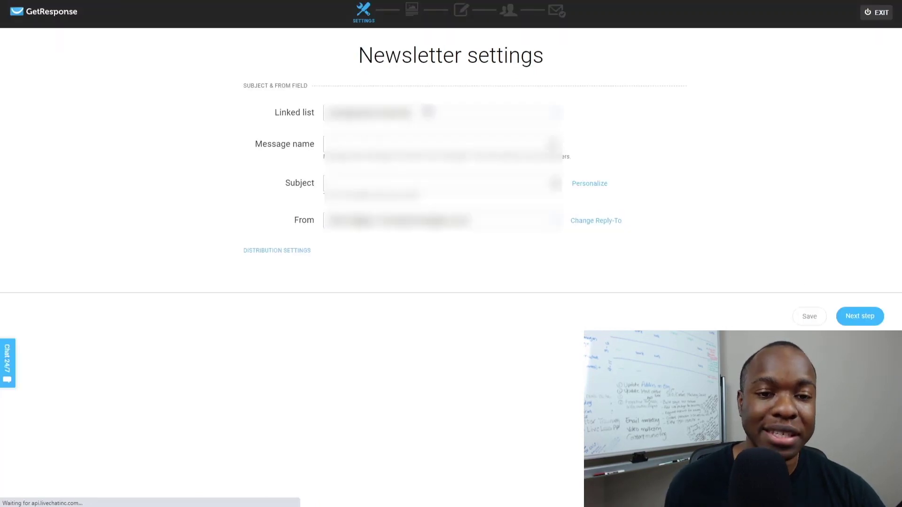
- Enter "test" as the message name in the newsletter settings
{"action": "key", "text": "ctrl"}
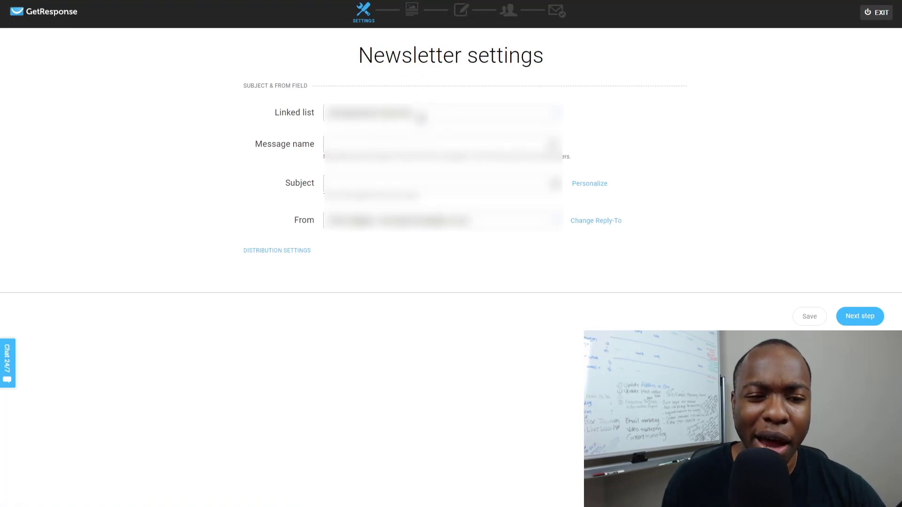
{"action": "key", "text": "ctrl"}
{"action": "left_click", "coordinate": [342, 142]}
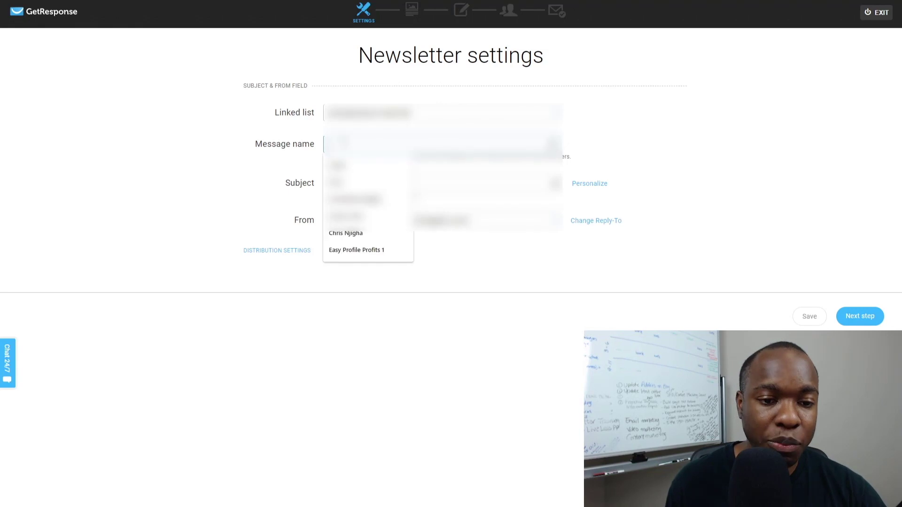
{"action": "type", "text": "test"}
{"action": "key", "text": "Tab"}
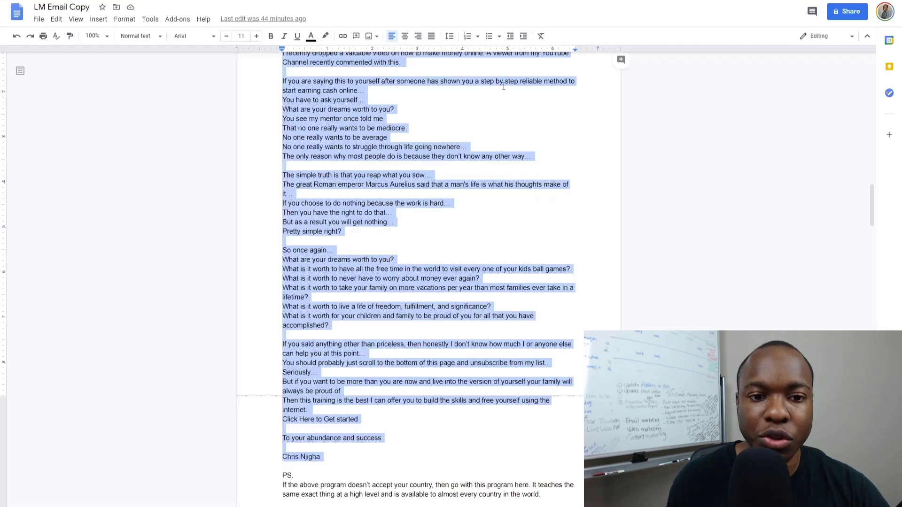
- Use the document's headline "Why this grown man is afraid to look his child in the eye..." as the newsletter subject and continue to template selection
{"action": "left_click", "coordinate": [377, 128]}
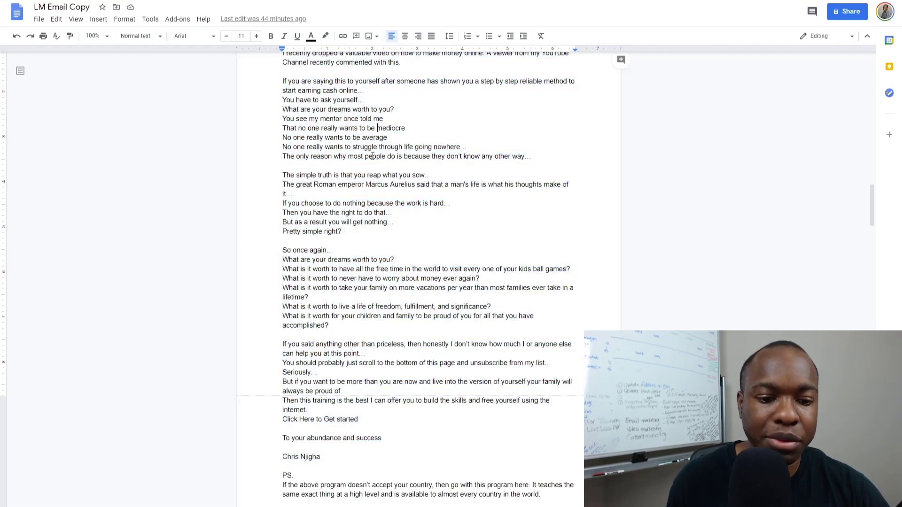
{"action": "scroll", "coordinate": [363, 178], "scroll_direction": "up", "scroll_amount": 3}
{"action": "scroll", "coordinate": [363, 177], "scroll_direction": "up", "scroll_amount": 2}
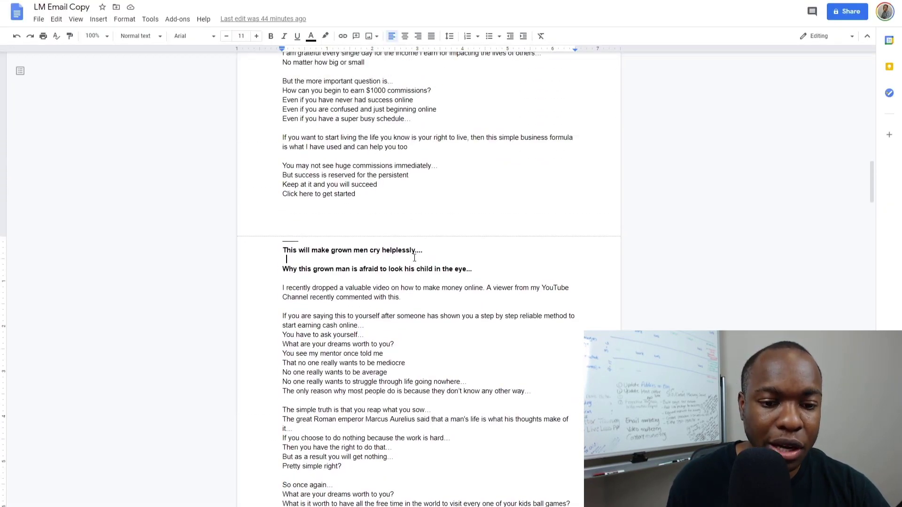
{"action": "triple_click", "coordinate": [483, 266]}
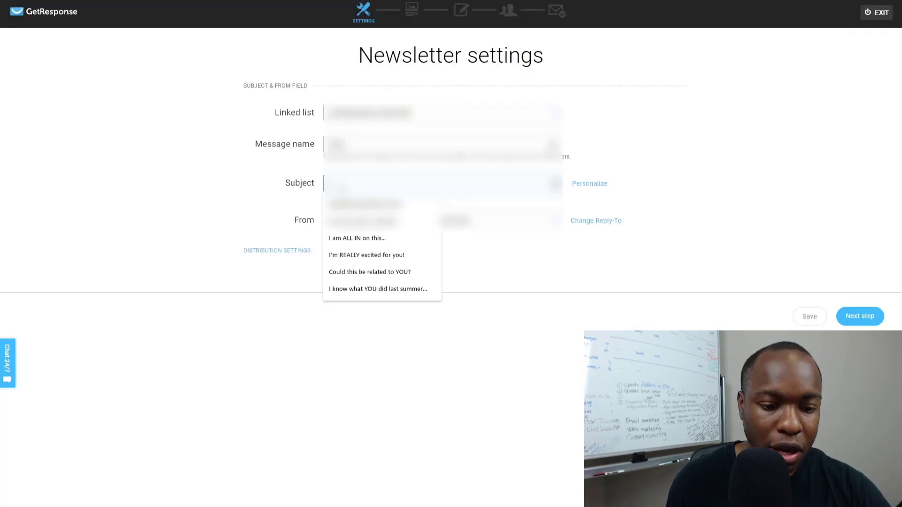
{"action": "type", "text": "Why this grown man is afraid to look his child in the eye..."}
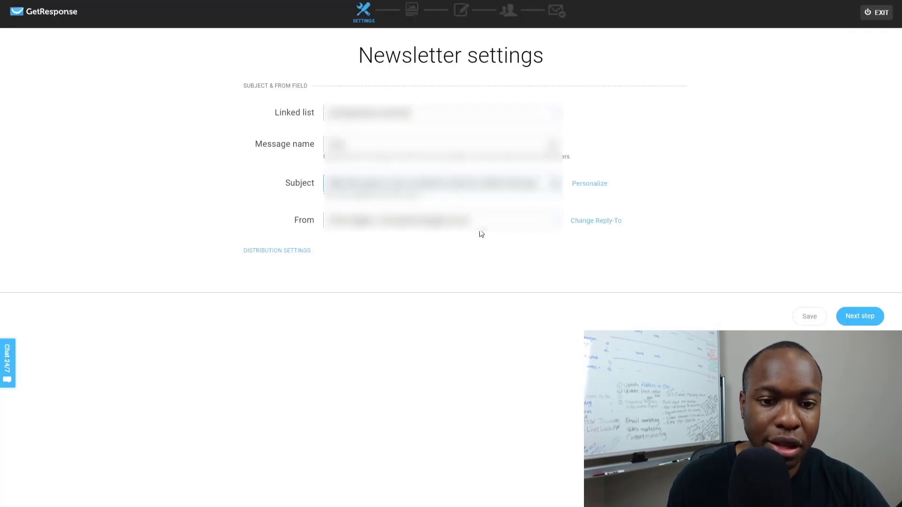
{"action": "left_click", "coordinate": [867, 317]}
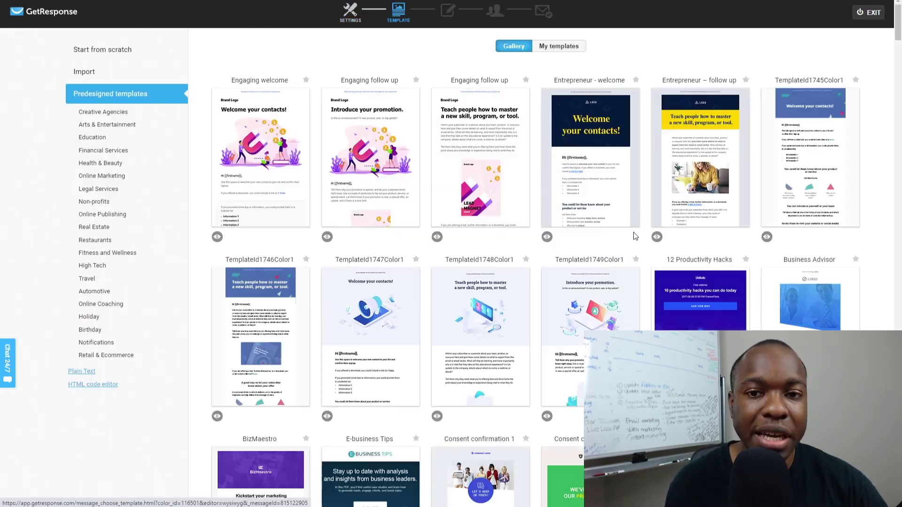
- Examine the predesigned newsletter templates in the gallery and the available template categories
{"action": "scroll", "coordinate": [369, 188], "scroll_direction": "down", "scroll_amount": 9}
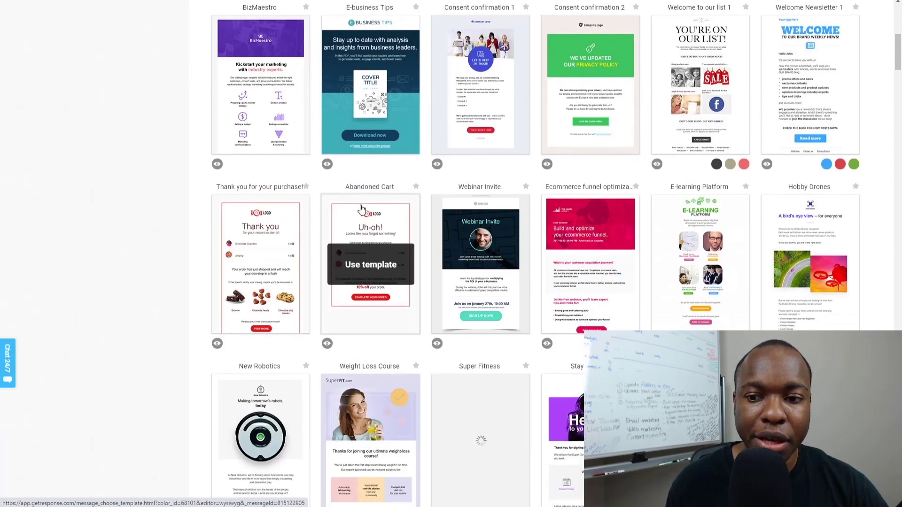
{"action": "scroll", "coordinate": [361, 209], "scroll_direction": "down", "scroll_amount": 6}
{"action": "scroll", "coordinate": [329, 216], "scroll_direction": "up", "scroll_amount": 15}
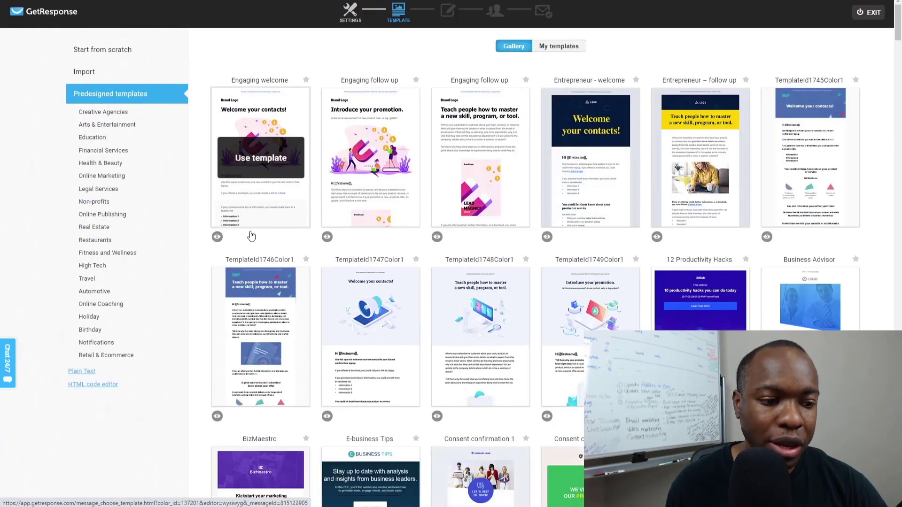
{"action": "scroll", "coordinate": [255, 232], "scroll_direction": "down", "scroll_amount": 2}
{"action": "left_click", "coordinate": [80, 277]}
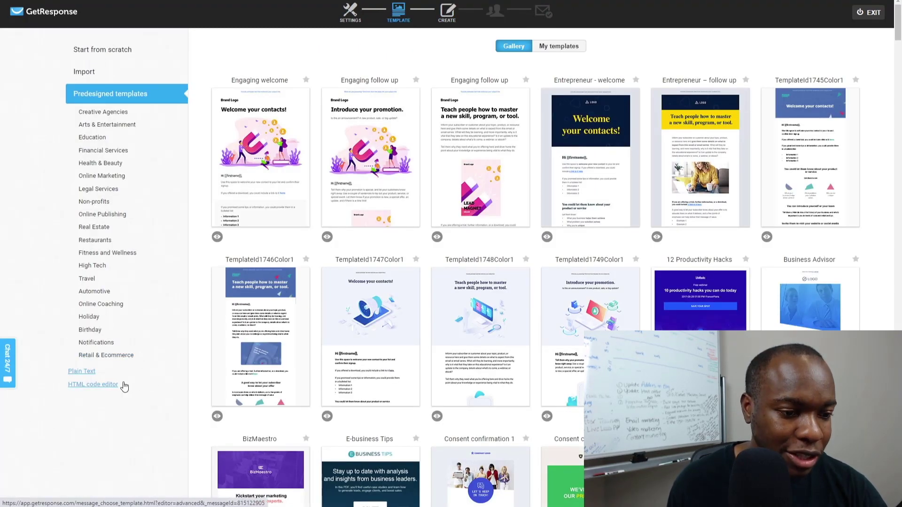
{"action": "mouse_move", "coordinate": [363, 162]}
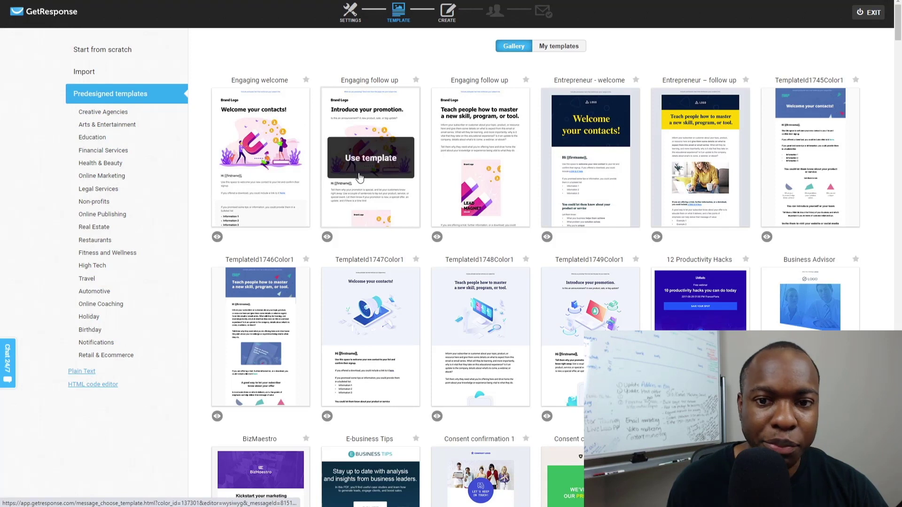
{"action": "scroll", "coordinate": [364, 161], "scroll_direction": "down", "scroll_amount": 1}
{"action": "scroll", "coordinate": [360, 160], "scroll_direction": "up", "scroll_amount": 1}
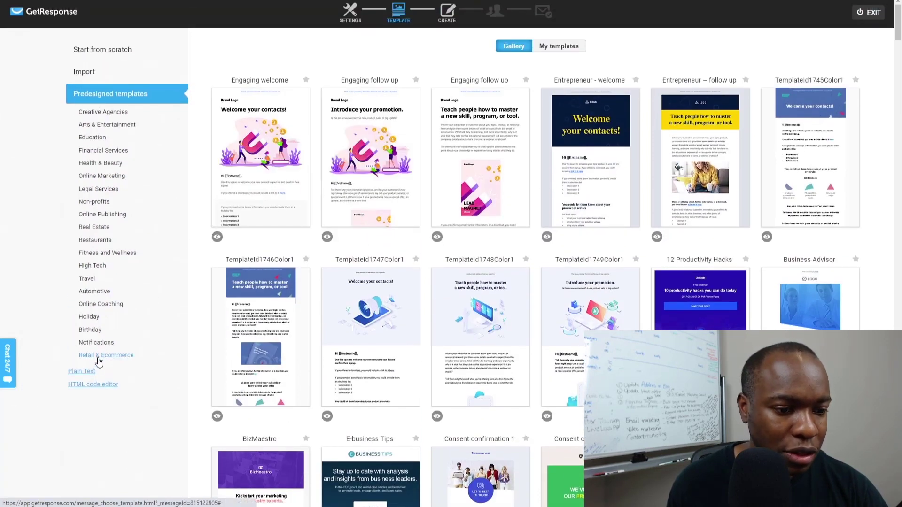
- Choose the Blank template from the layouts for starting the newsletter from scratch
{"action": "left_click", "coordinate": [101, 49]}
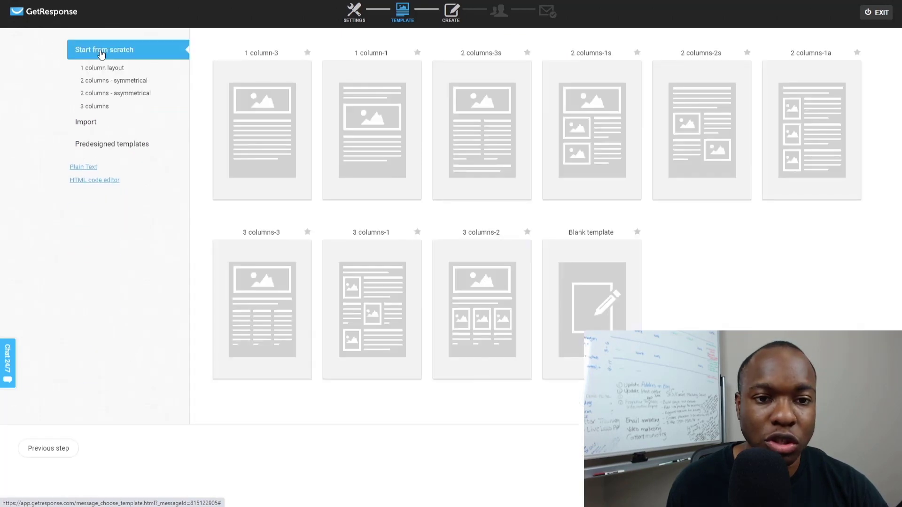
{"action": "mouse_move", "coordinate": [376, 134]}
{"action": "mouse_move", "coordinate": [232, 138]}
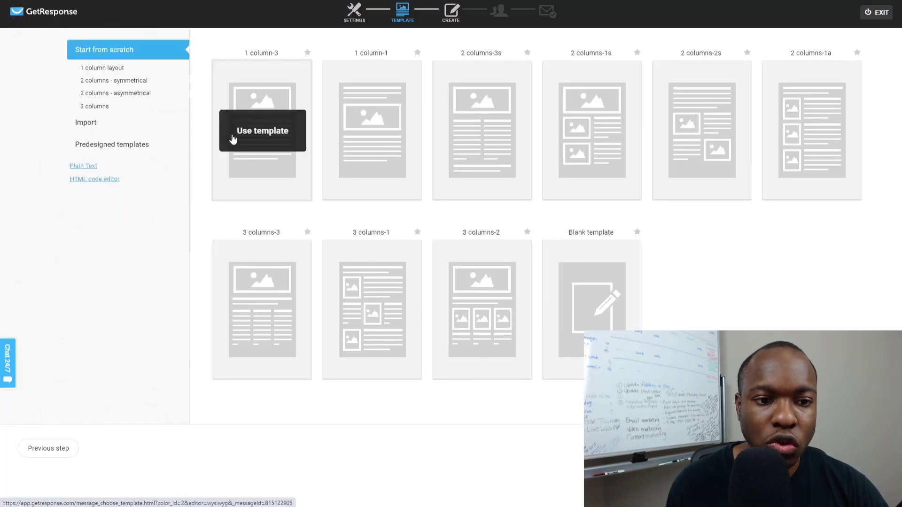
{"action": "left_click", "coordinate": [597, 321]}
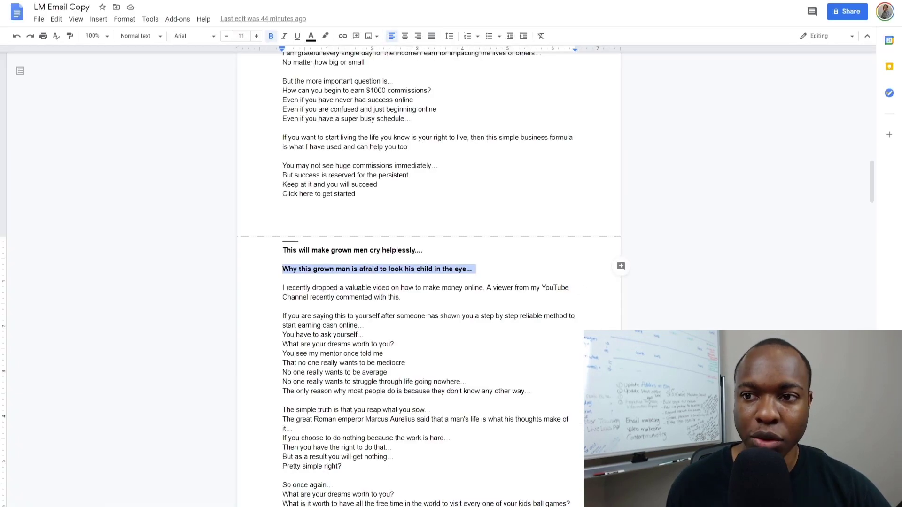
- Add a text block to the newsletter and replace its placeholder text with the email body copied from the LM Email Copy document in Google Docs
{"action": "left_click", "coordinate": [363, 270]}
{"action": "left_click_drag", "start_coordinate": [322, 293], "coordinate": [389, 356]}
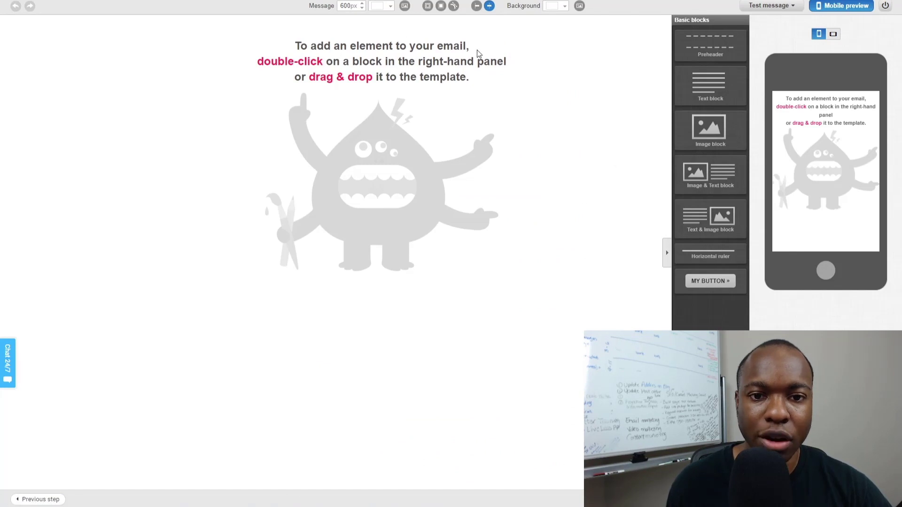
{"action": "left_click_drag", "start_coordinate": [714, 83], "coordinate": [370, 146]}
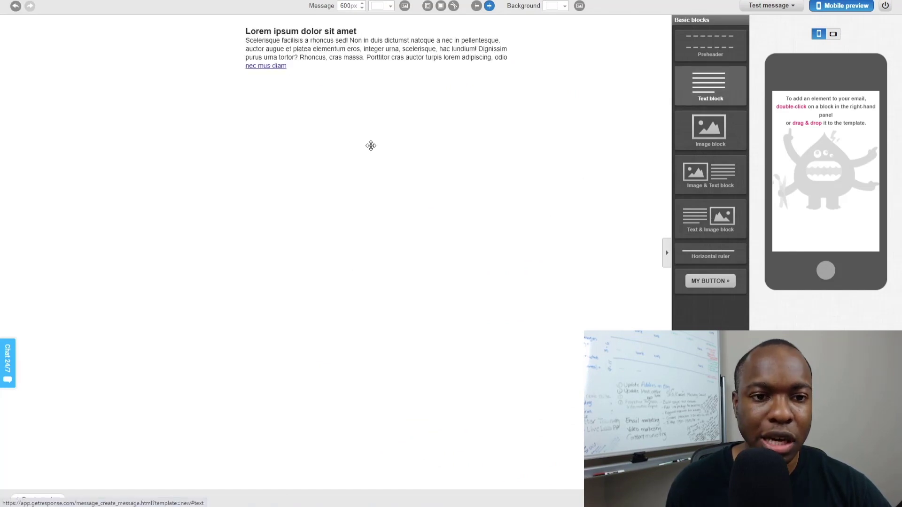
{"action": "left_click", "coordinate": [336, 54]}
{"action": "key", "text": "ctrl+a"}
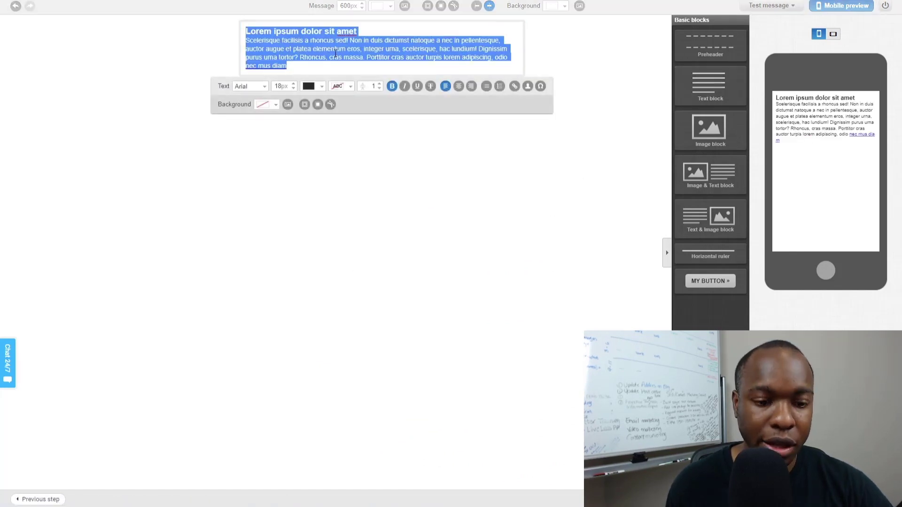
{"action": "key", "text": "ctrl+v"}
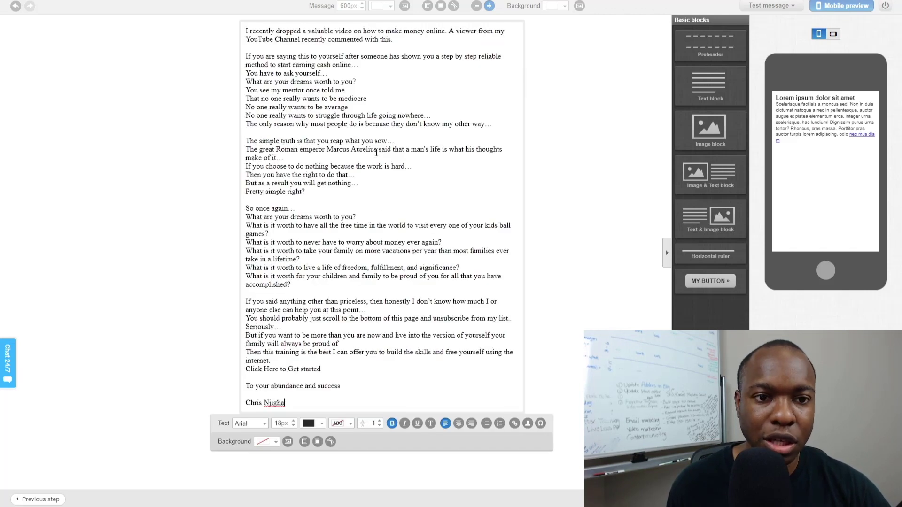
{"action": "left_click", "coordinate": [564, 162]}
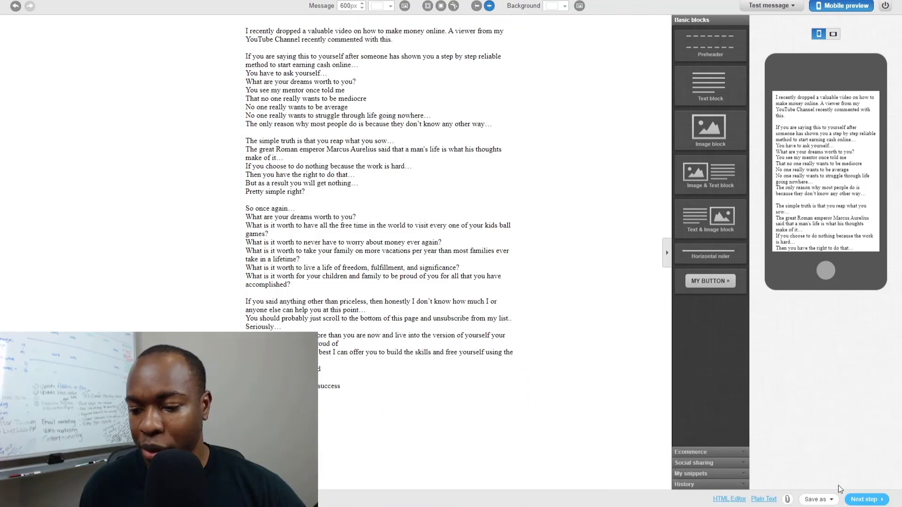
- Continue to the newsletter's recipients stage and expand the segments that can be included
{"action": "left_click", "coordinate": [866, 500]}
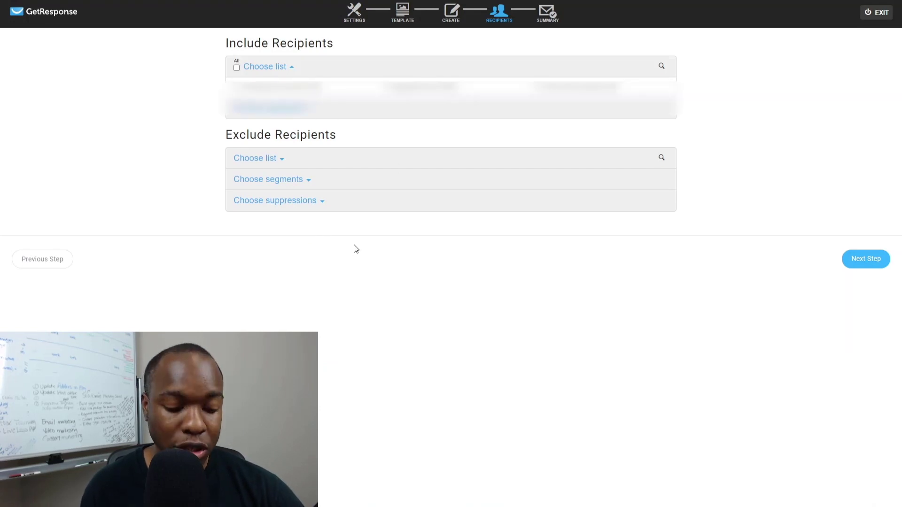
{"action": "key", "text": "ctrl+plus"}
{"action": "key", "text": "ctrl+plus"}
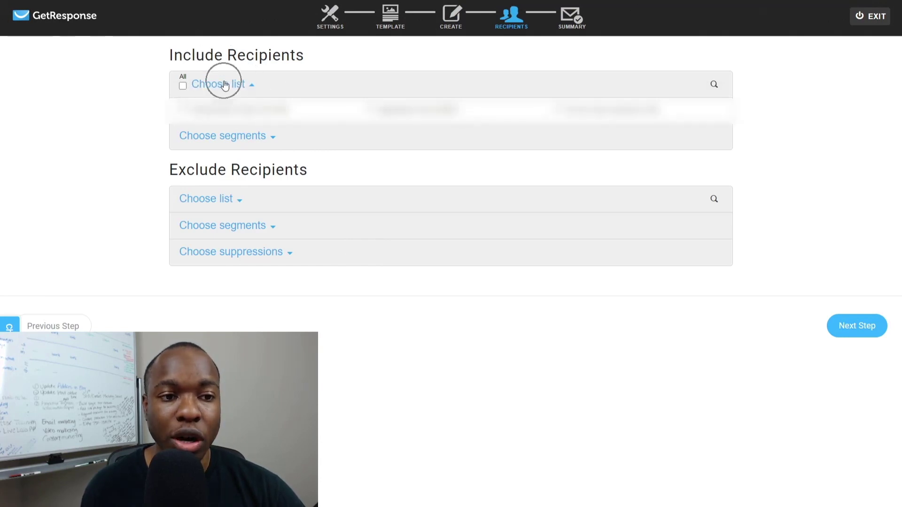
{"action": "left_click", "coordinate": [273, 137]}
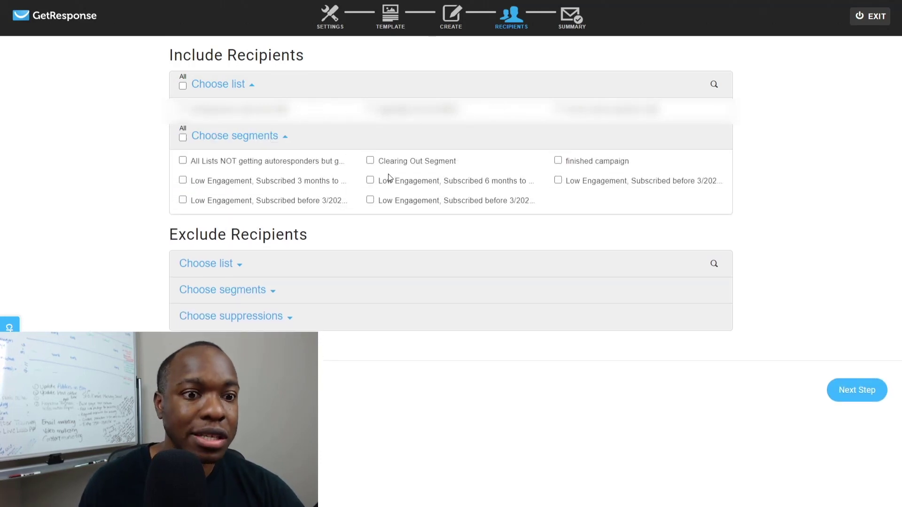
- Review the lists and segments that can be excluded from the newsletter's recipients
{"action": "left_click", "coordinate": [231, 266]}
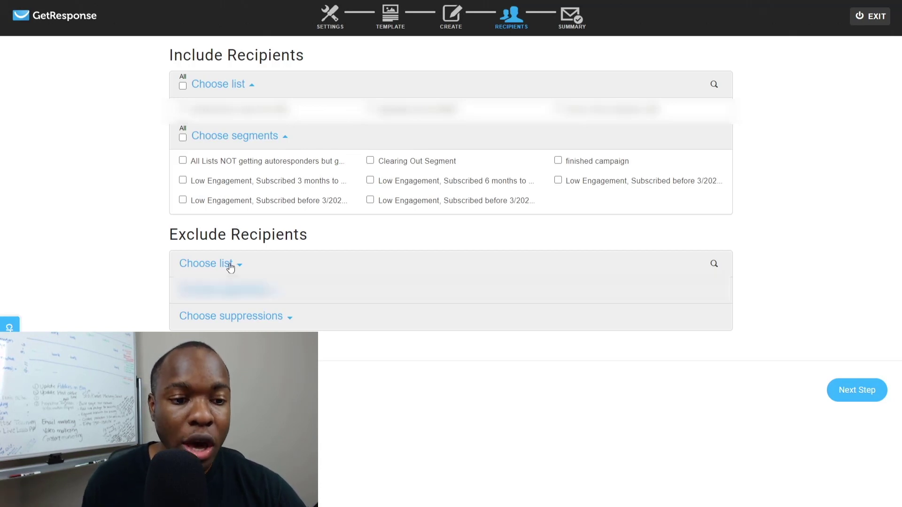
{"action": "left_click", "coordinate": [230, 267]}
{"action": "left_click", "coordinate": [230, 267]}
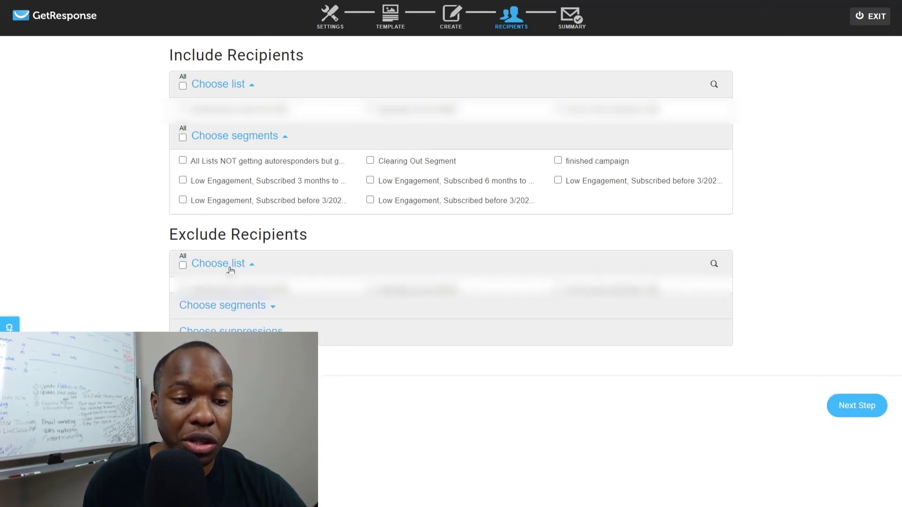
{"action": "left_click", "coordinate": [237, 296]}
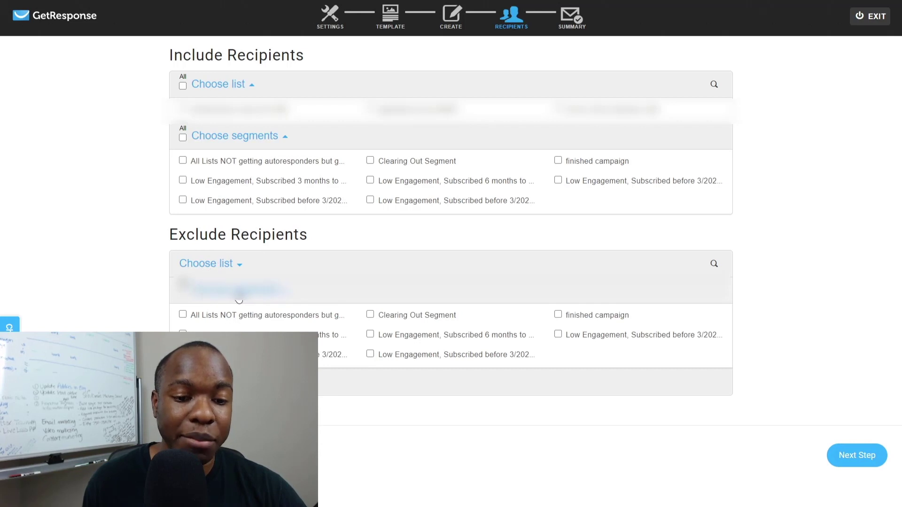
{"action": "left_click", "coordinate": [232, 269]}
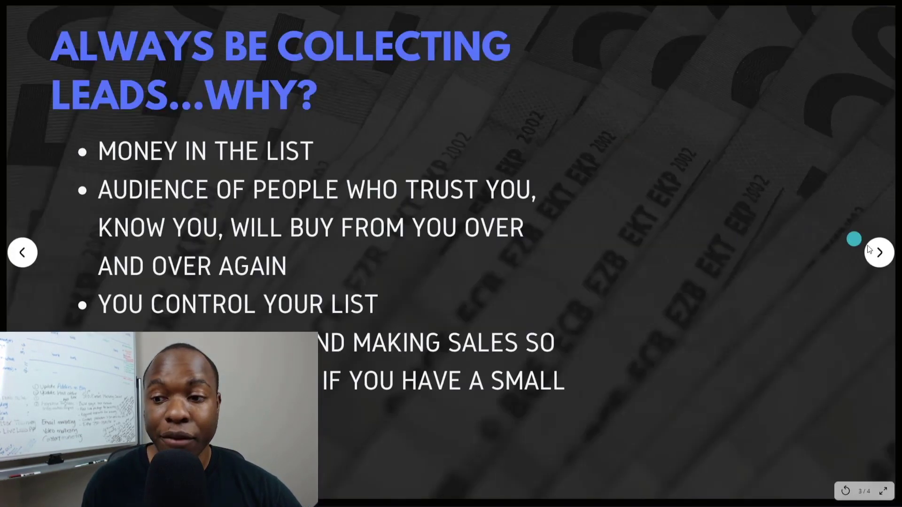
{"action": "left_click", "coordinate": [881, 253]}
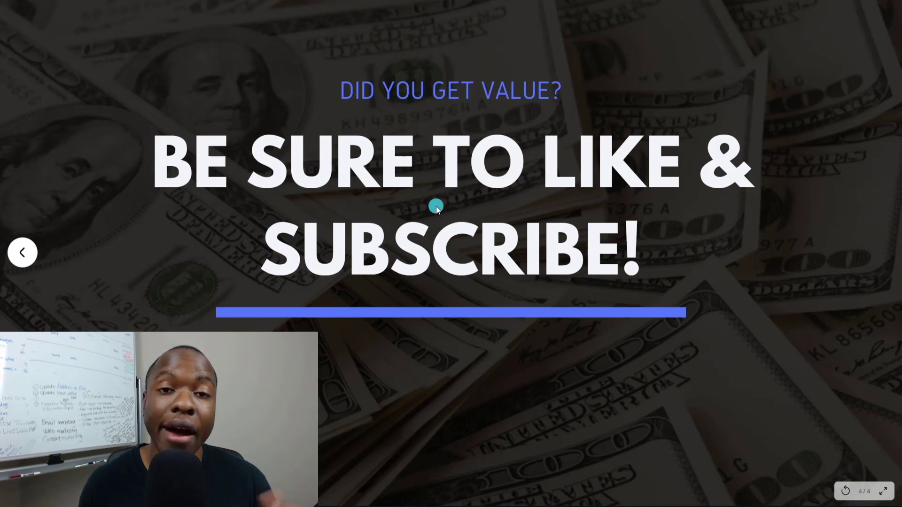